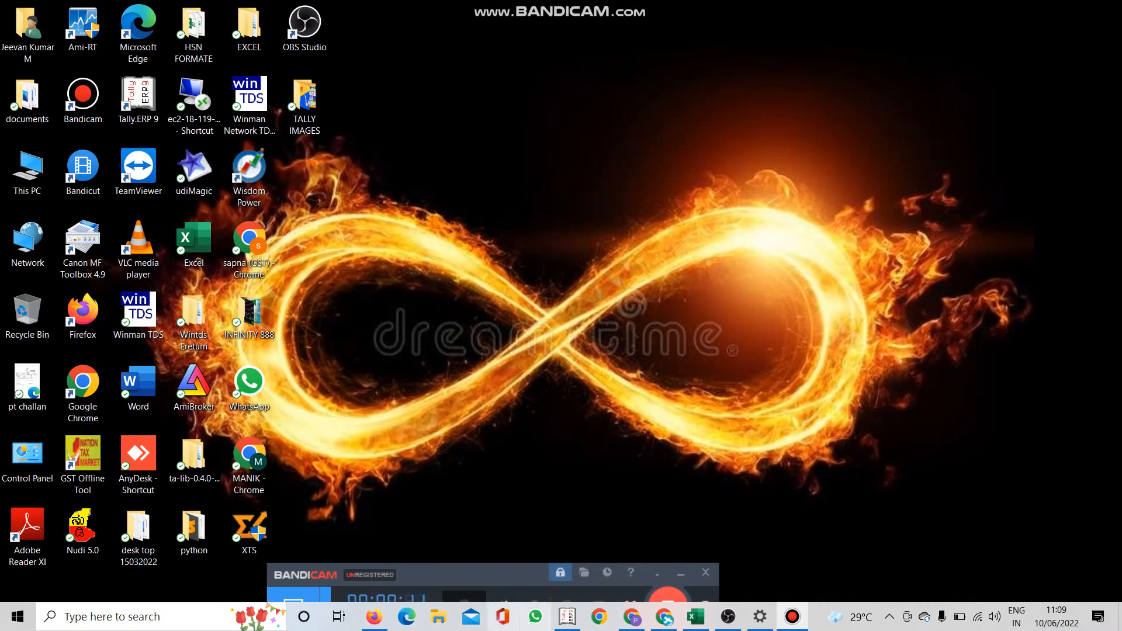
pyautogui.click(567, 616)
pyautogui.press('Escape')
pyautogui.press('n')
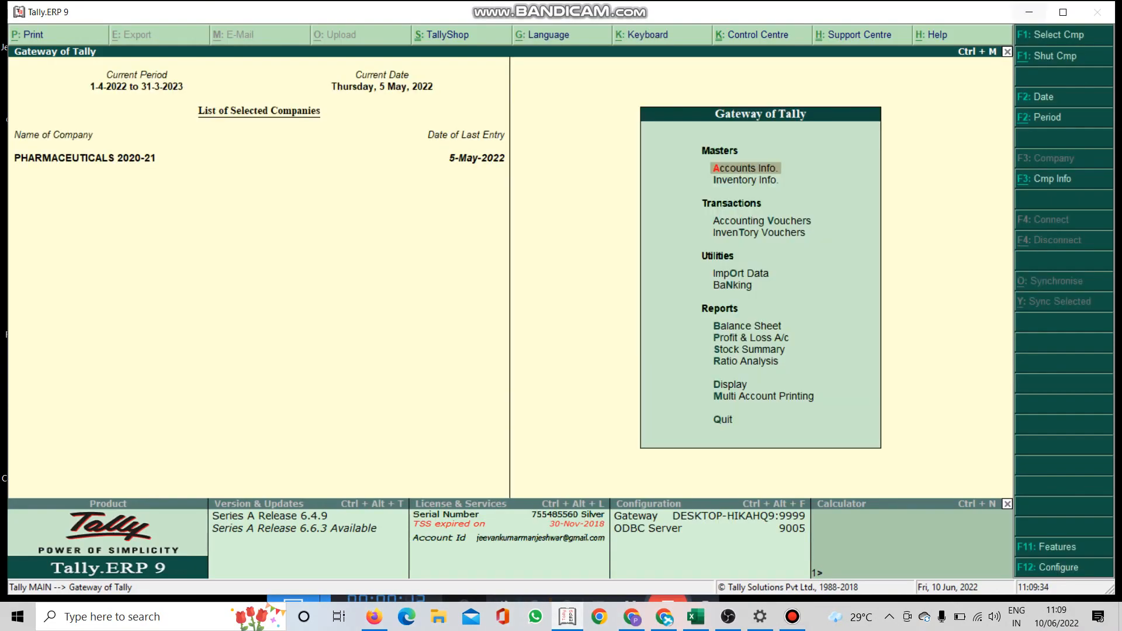
pyautogui.click(1029, 12)
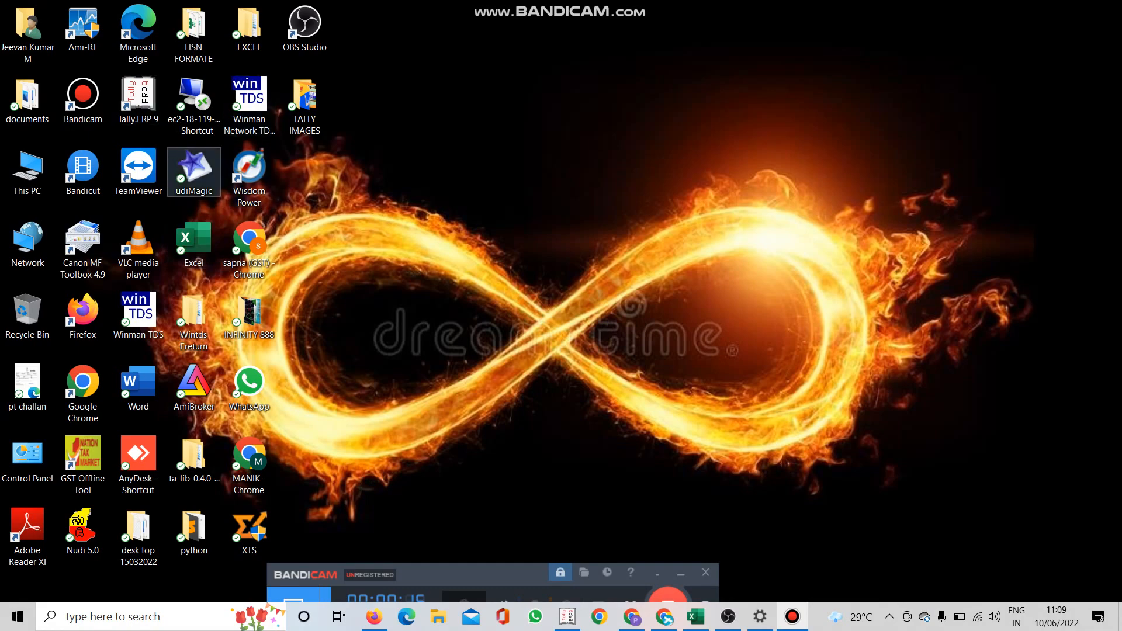
# Open the file location of the udiMagic shortcut and go up to the udi-MagicV70 folder.
pyautogui.click(194, 172)
pyautogui.rightClick(190, 167)
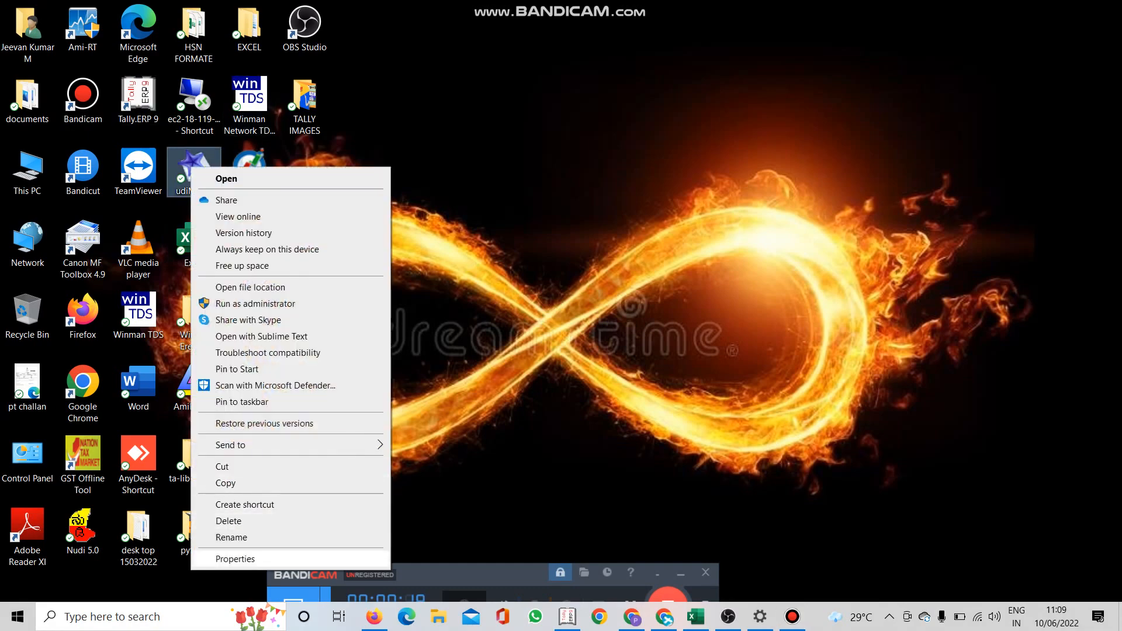
pyautogui.click(234, 558)
pyautogui.click(260, 430)
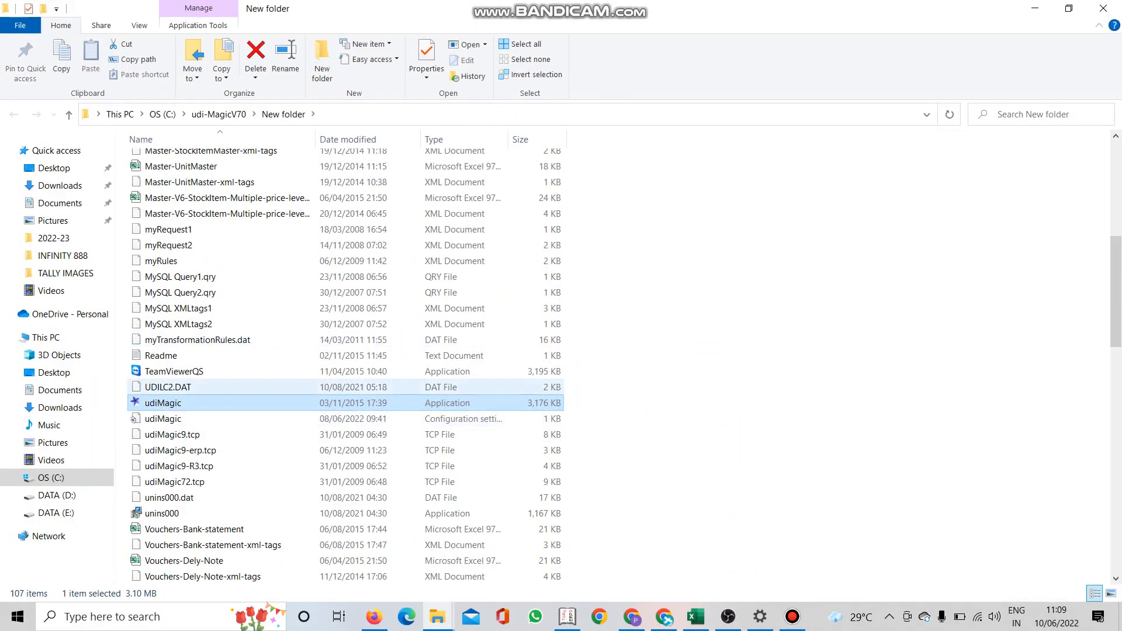
pyautogui.scroll(2, 234, 199)
pyautogui.click(219, 114)
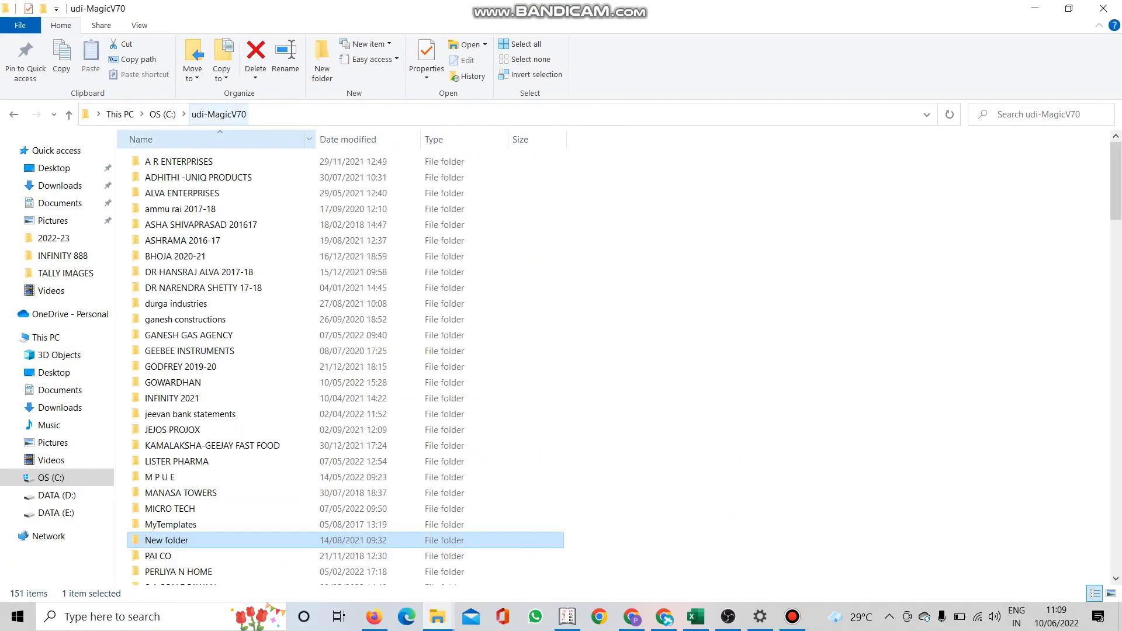
# Open the 2022-23 folder inside the LISTER PHARMA folder.
pyautogui.click(217, 194)
pyautogui.press('l')
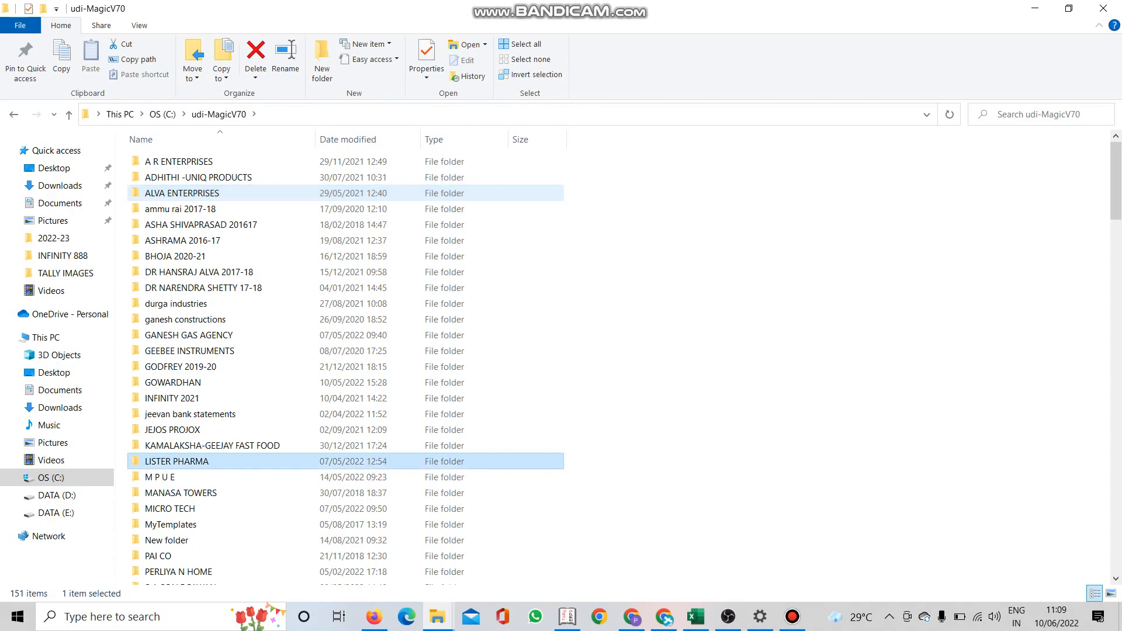
pyautogui.doubleClick(193, 462)
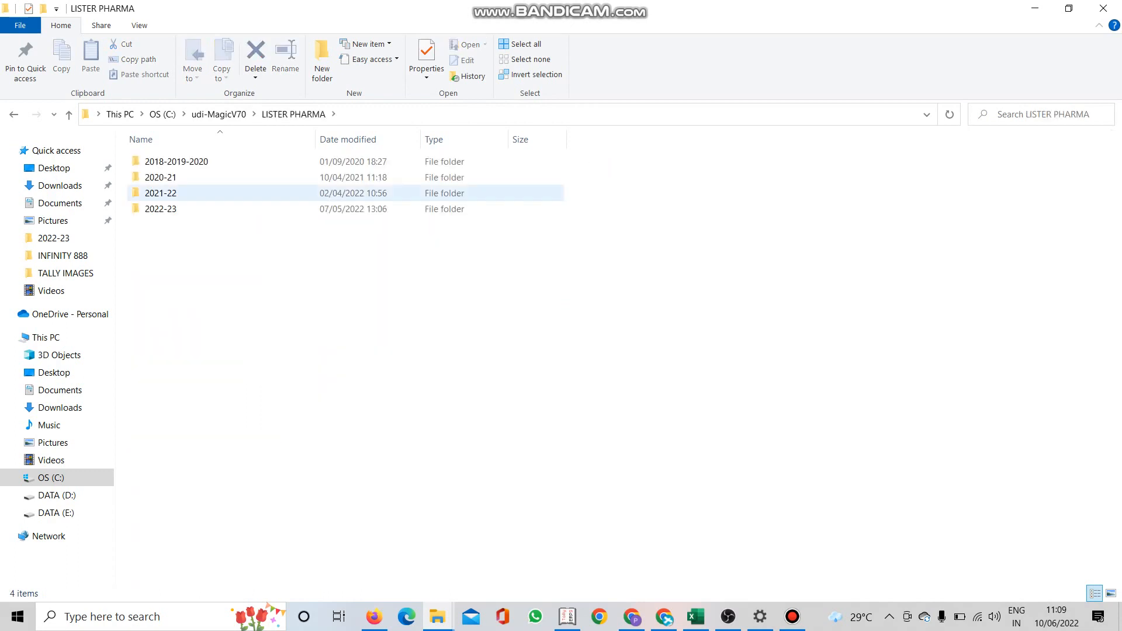
pyautogui.doubleClick(175, 209)
# Duplicate the APRIL 2021-V8-Sales-Horizontal-format-without-stockitems workbook in the same folder.
pyautogui.click(211, 162)
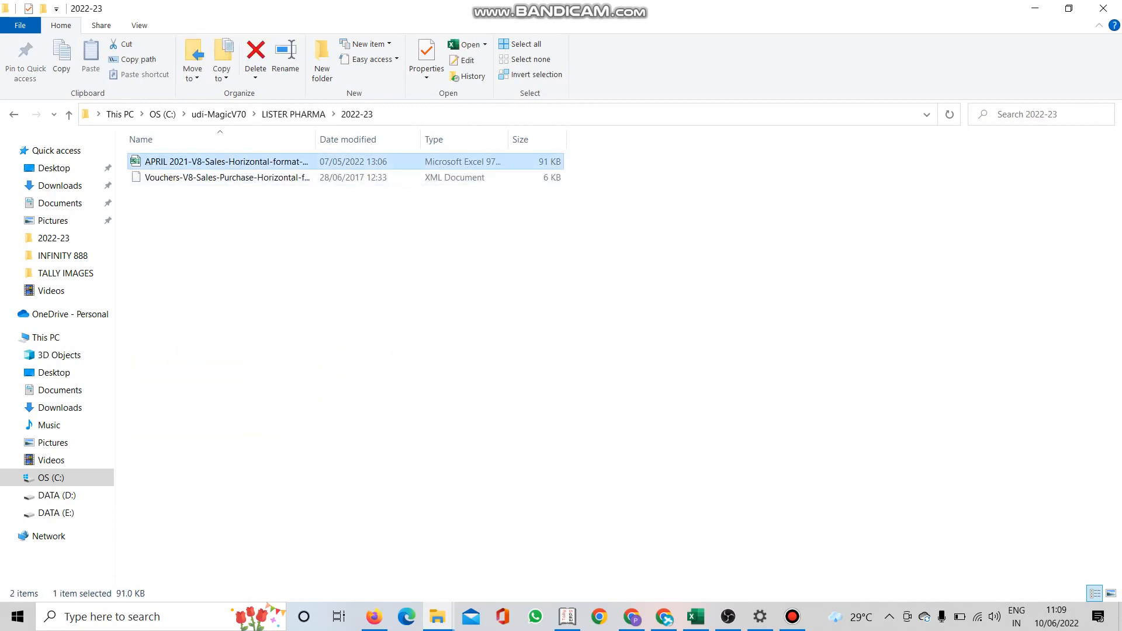
pyautogui.rightClick(212, 163)
pyautogui.click(248, 384)
pyautogui.rightClick(192, 241)
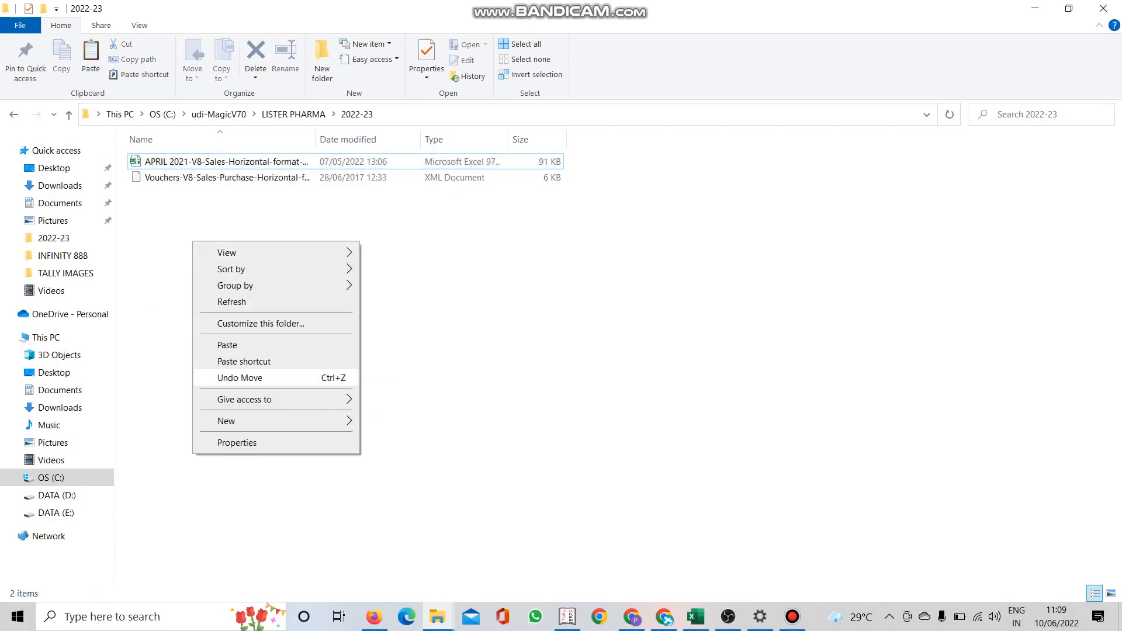
pyautogui.click(225, 345)
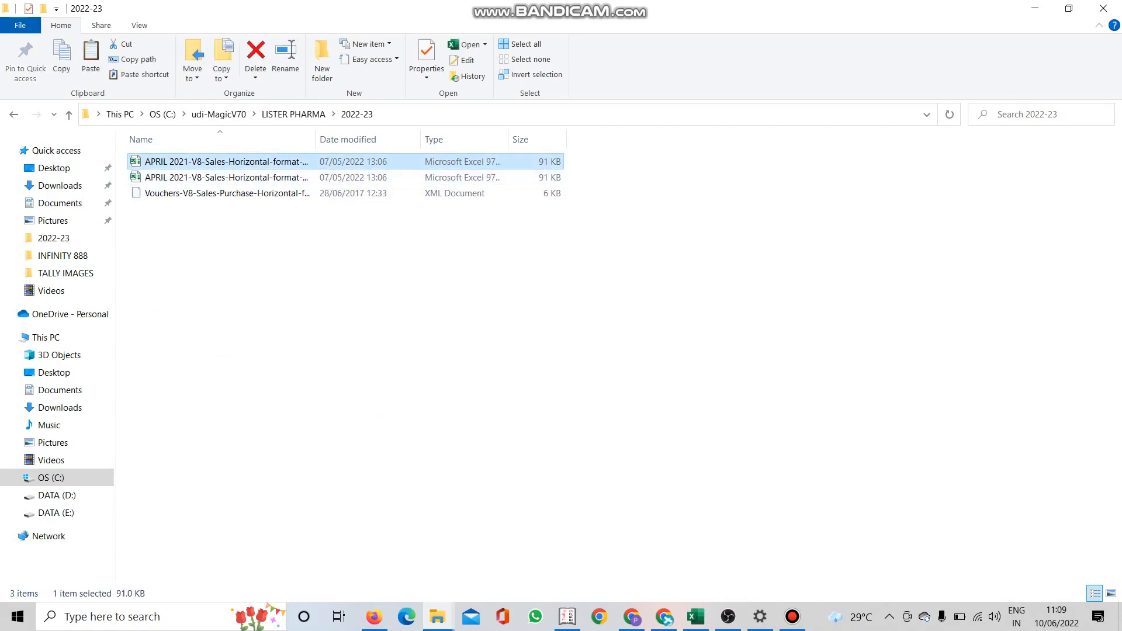
# Rename the duplicated workbook to MAY 2021-V8-Sales-Horizontal-format-without-stockitems - Copy and open it.
pyautogui.rightClick(183, 164)
pyautogui.click(223, 439)
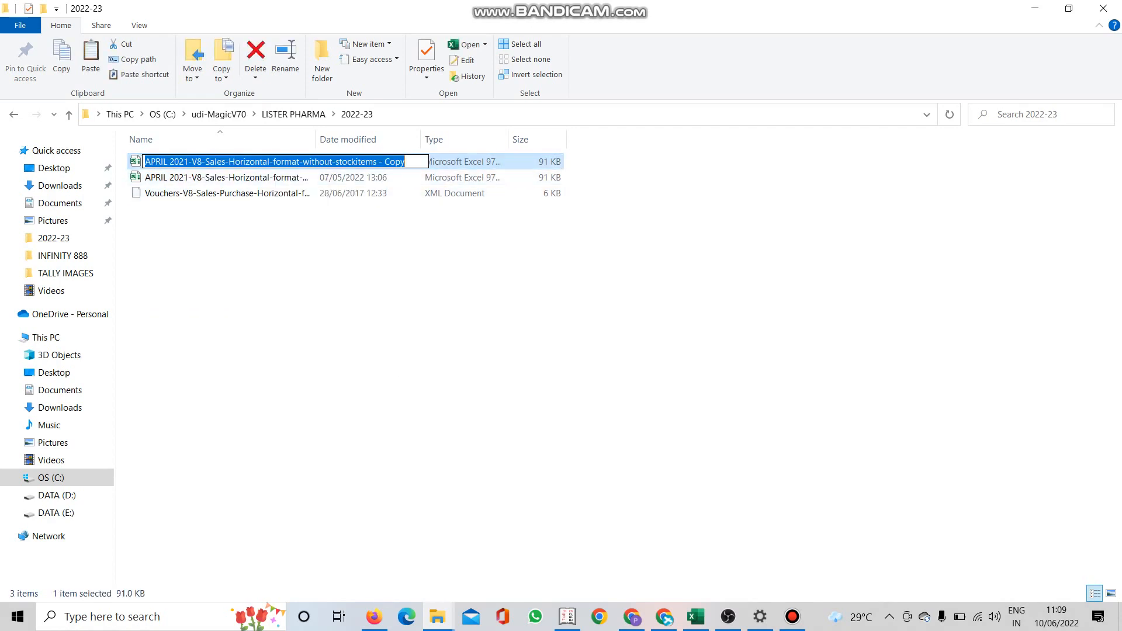
pyautogui.press('Home')
pyautogui.hotkey('ctrl', 'shift', 'Right')
pyautogui.write('MAY')
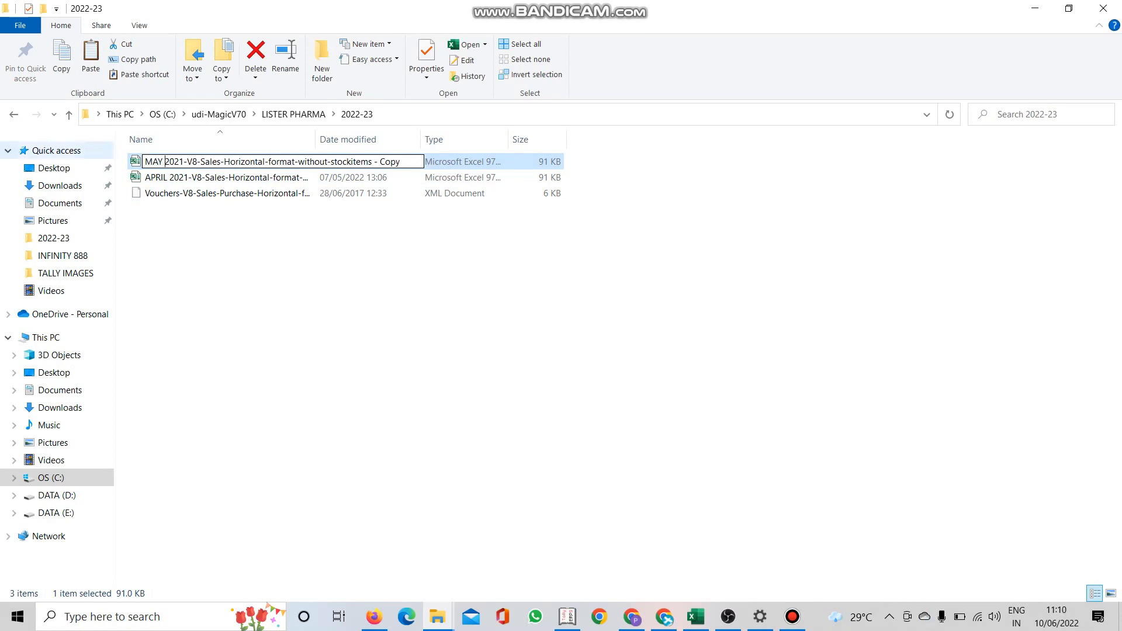
pyautogui.press('Return')
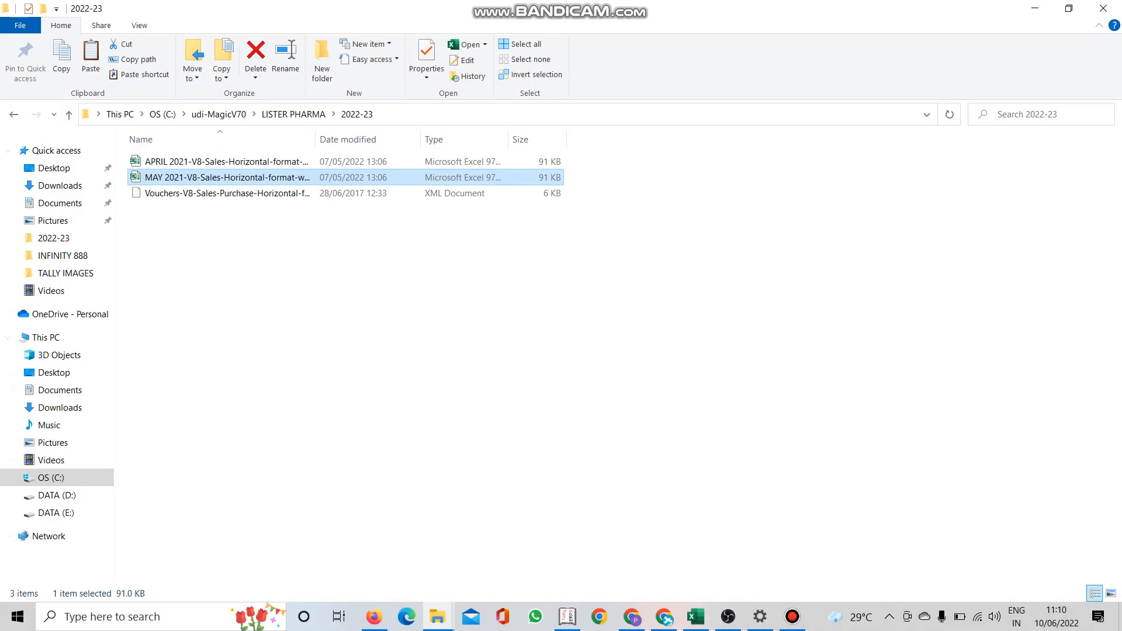
pyautogui.press('Return')
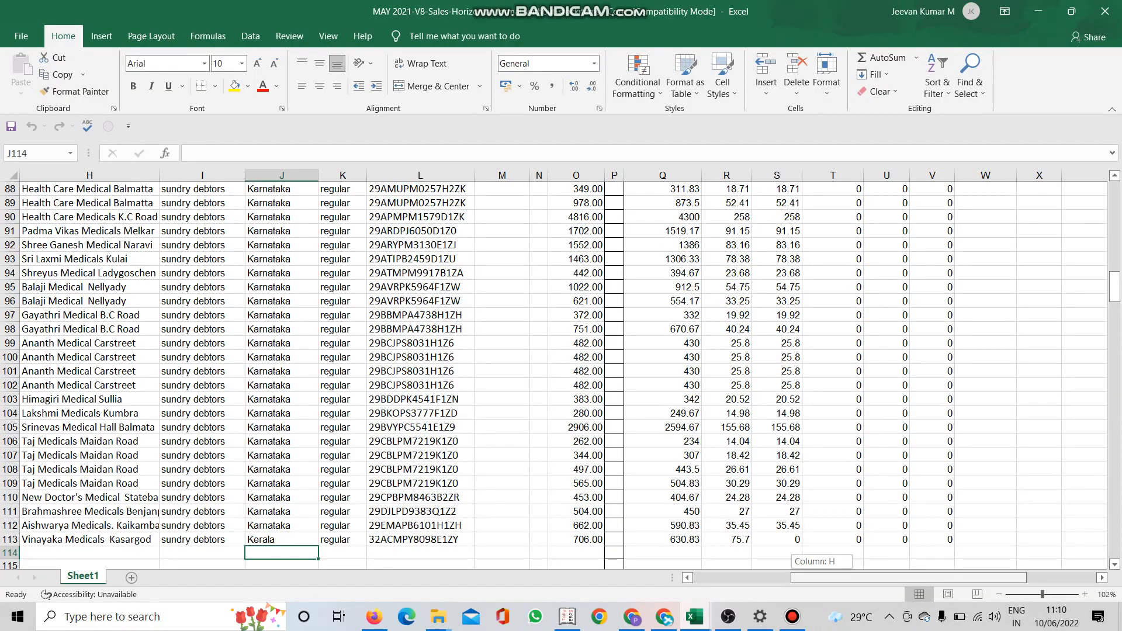
pyautogui.moveTo(909, 577); pyautogui.dragTo(812, 577)
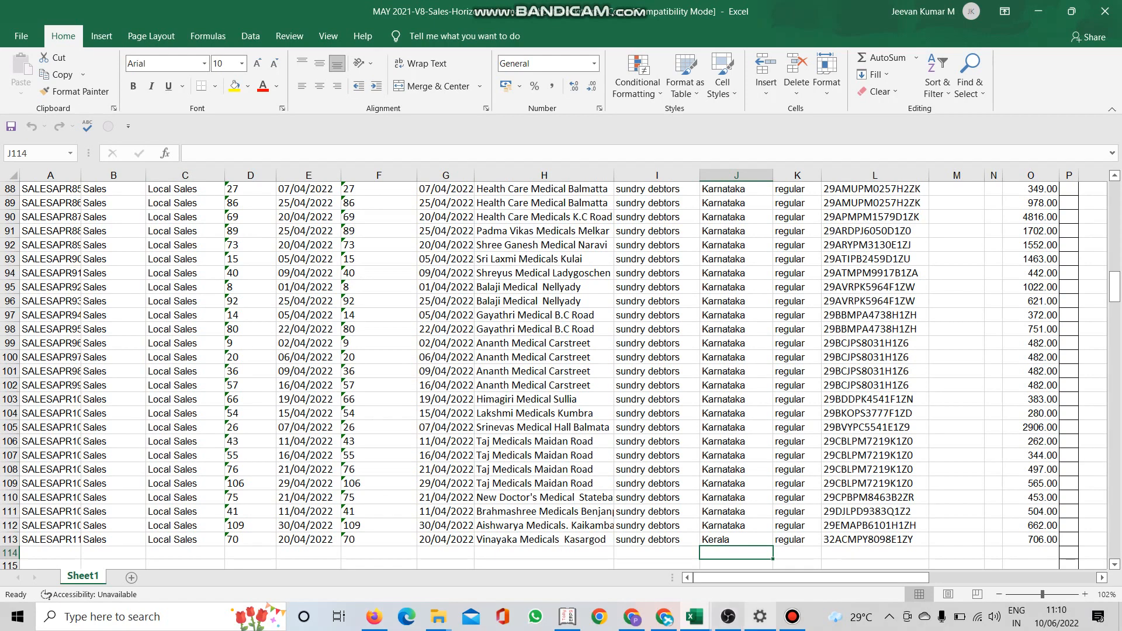
pyautogui.click(791, 617)
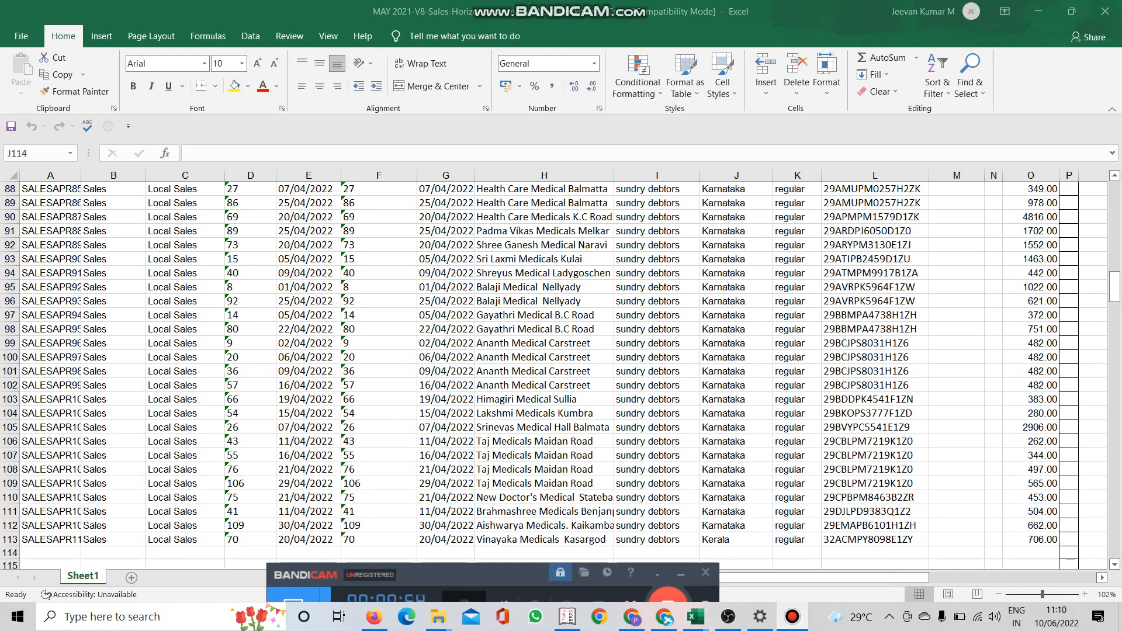
pyautogui.moveTo(524, 485); pyautogui.dragTo(511, 495)
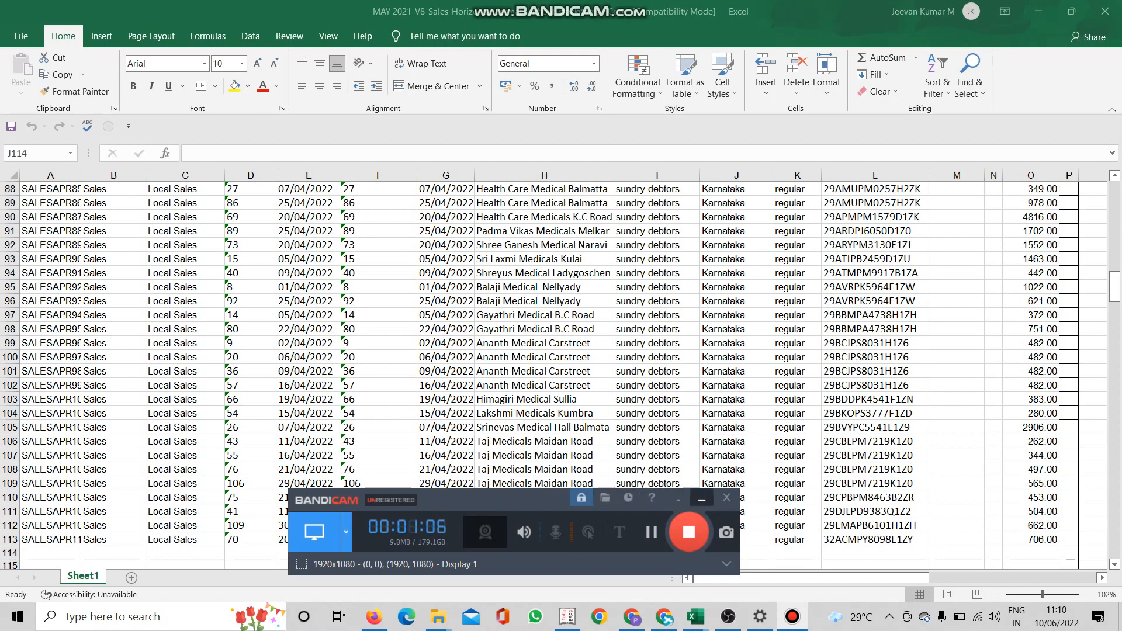
pyautogui.click(701, 499)
# Widen the UniqueID column so its entries are fully readable.
pyautogui.scroll(16, 701, 409)
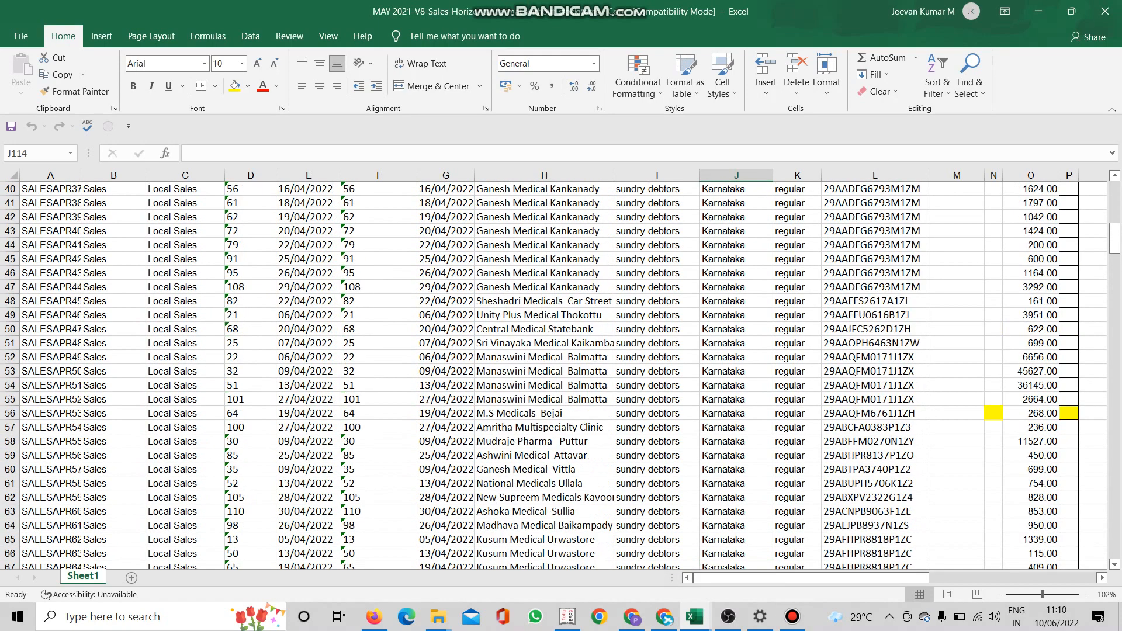
pyautogui.scroll(10, 553, 375)
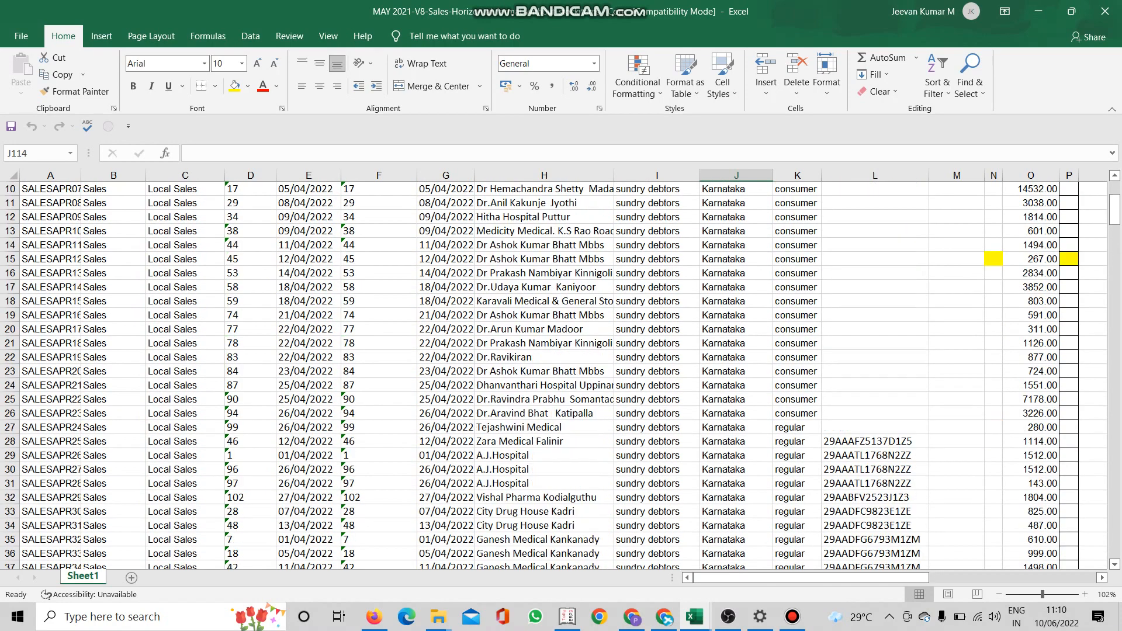
pyautogui.scroll(3, 552, 375)
pyautogui.click(51, 320)
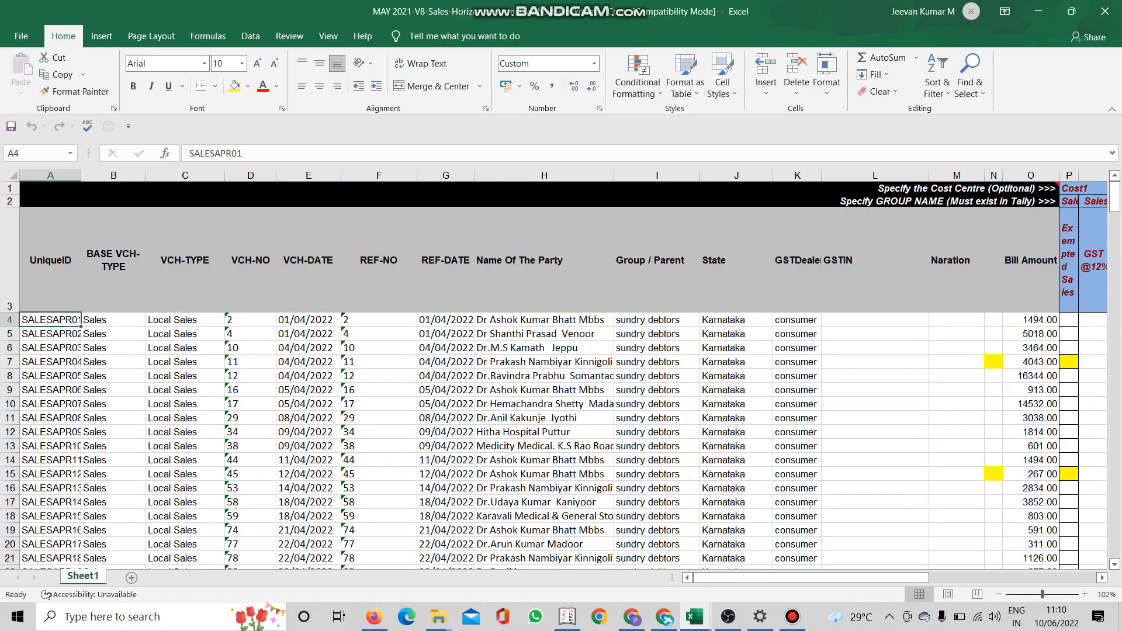
pyautogui.moveTo(82, 176); pyautogui.dragTo(106, 175)
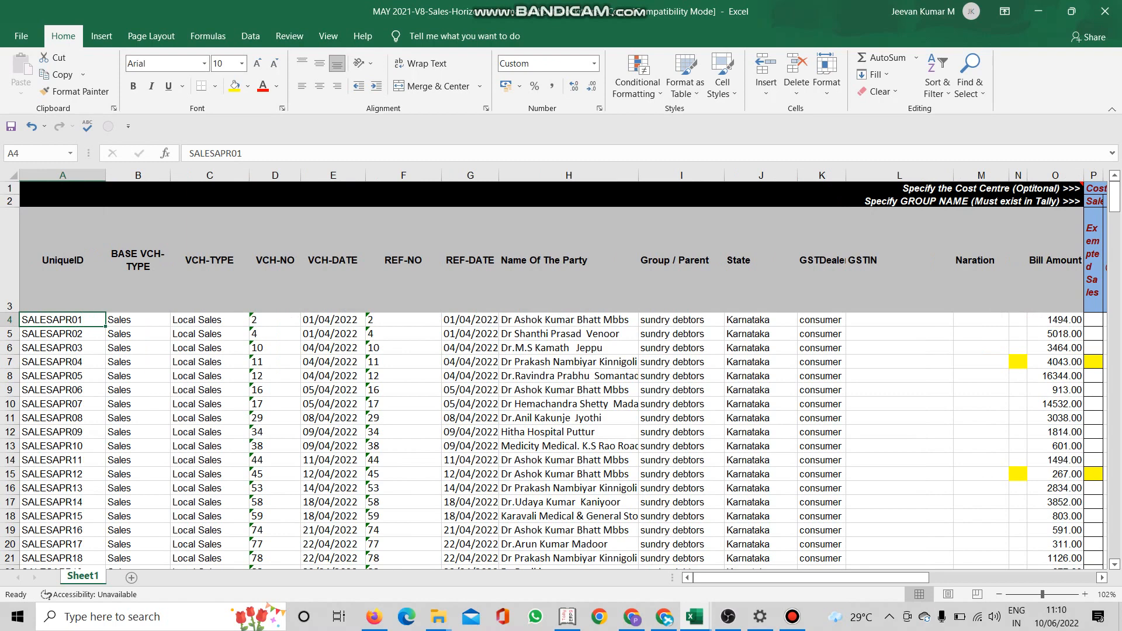
# Enter salesmay01 as the first UniqueID in A4 and fill the series down to row 113.
pyautogui.doubleClick(242, 153)
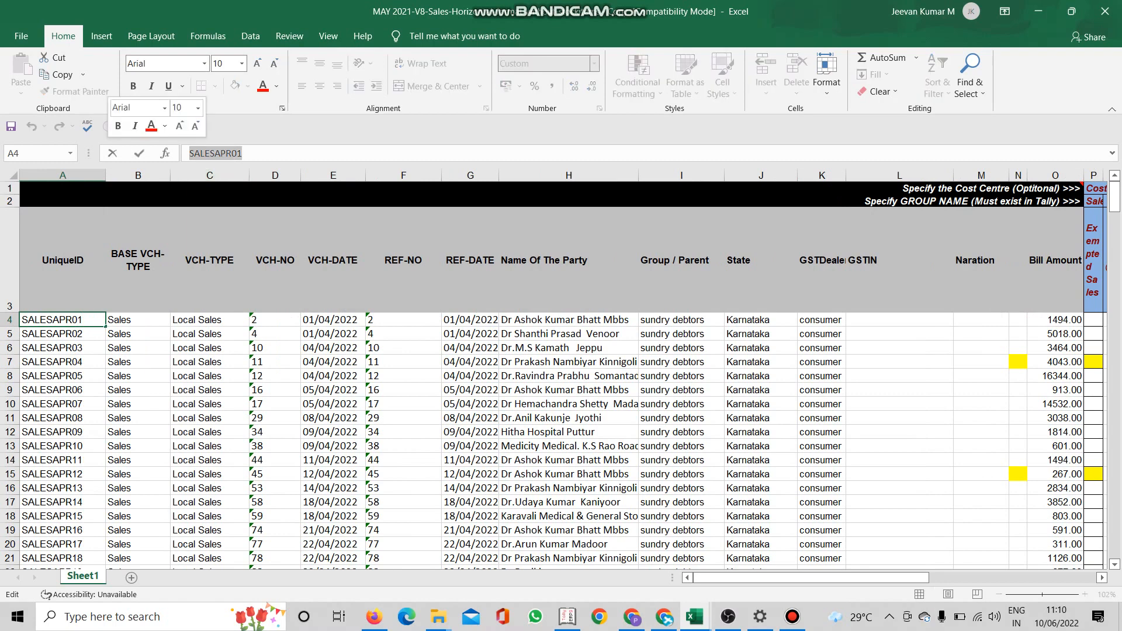
pyautogui.write('sales')
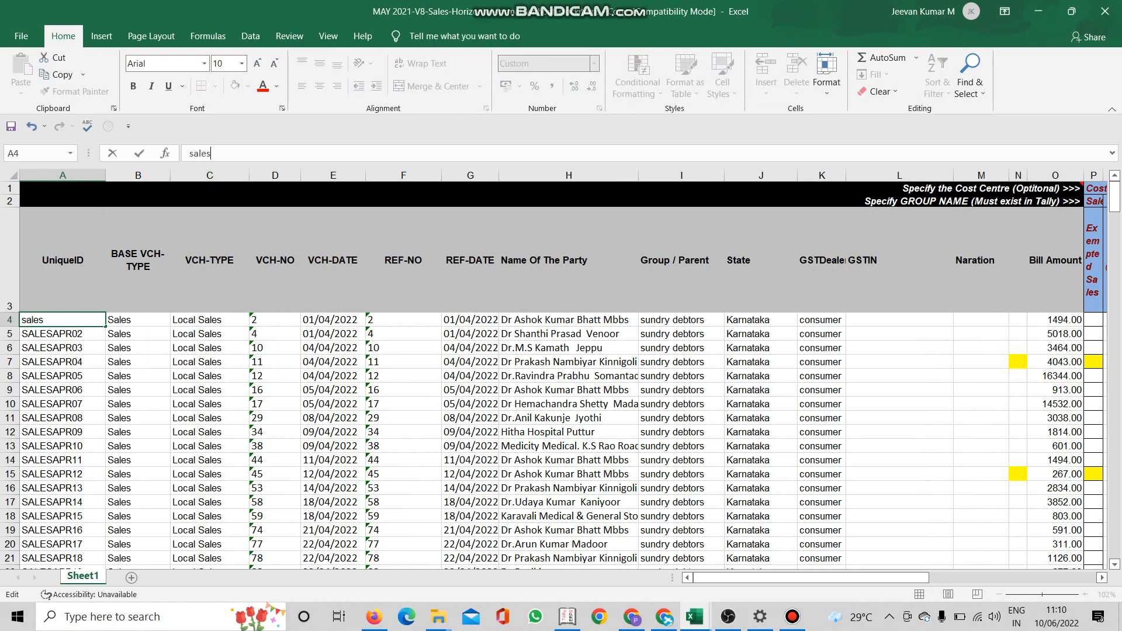
pyautogui.write('may01')
pyautogui.press('Return')
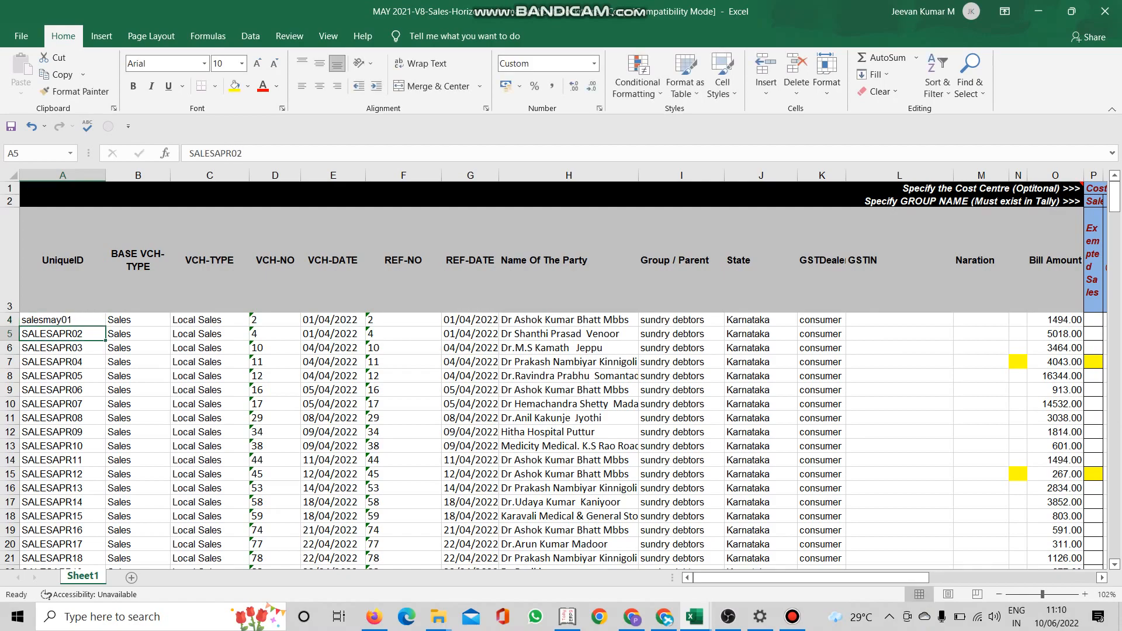
pyautogui.press('Up')
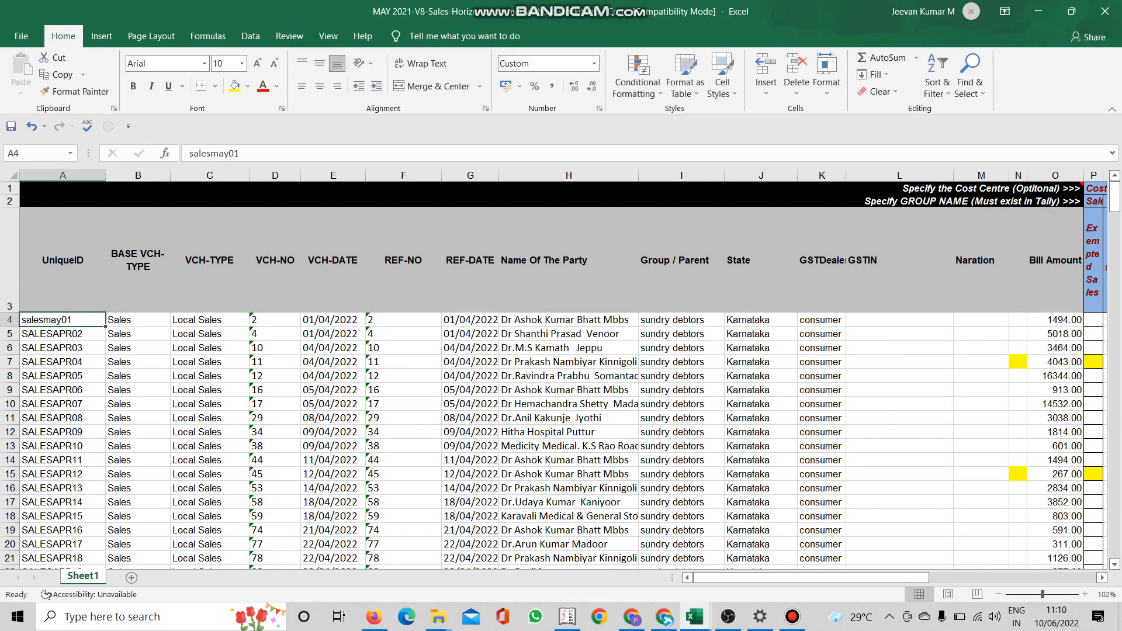
pyautogui.moveTo(105, 326); pyautogui.dragTo(106, 549)
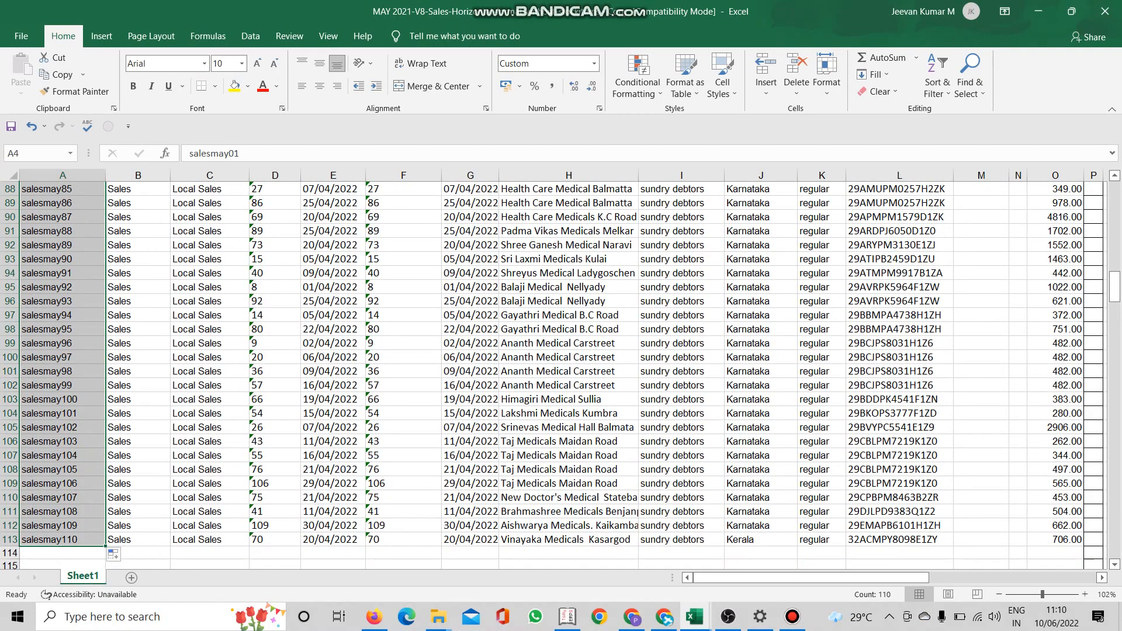
pyautogui.scroll(20, 561, 374)
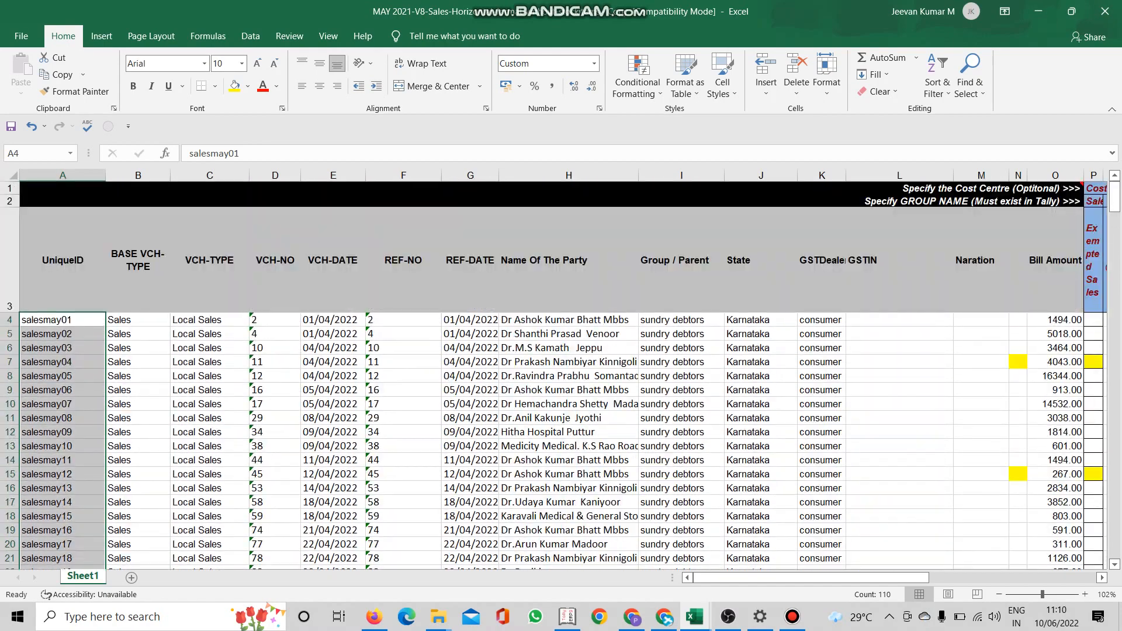
# Switch to the SALES(4) workbook and copy the invoice numbers and dates in C2:D100.
pyautogui.click(275, 319)
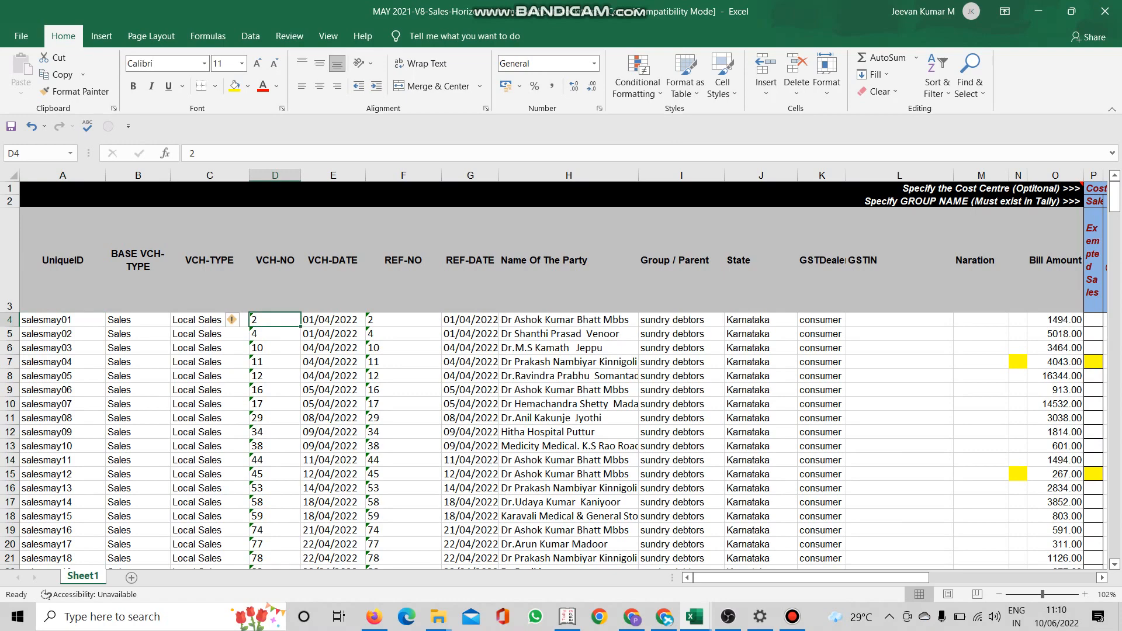
pyautogui.click(694, 617)
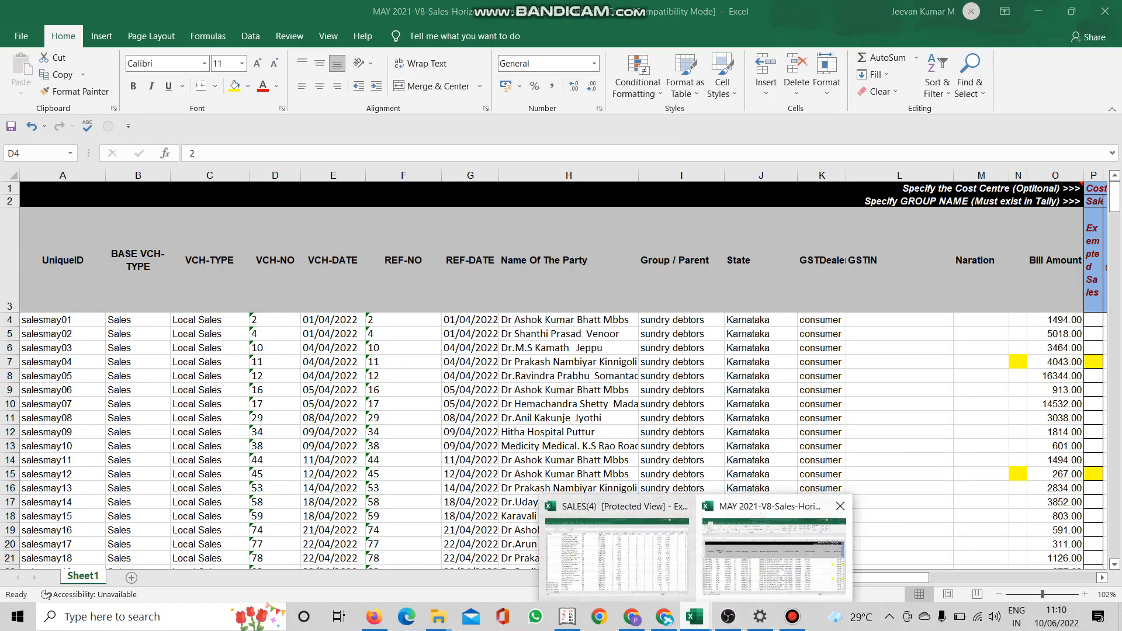
pyautogui.click(616, 553)
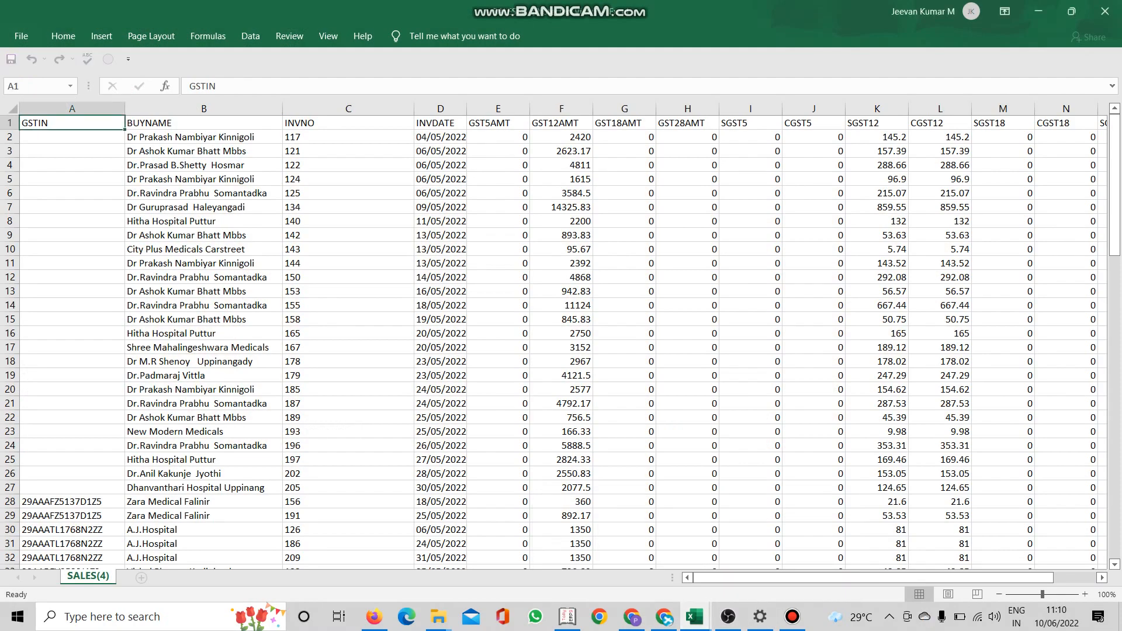
pyautogui.moveTo(348, 137); pyautogui.dragTo(466, 558)
pyautogui.rightClick(422, 543)
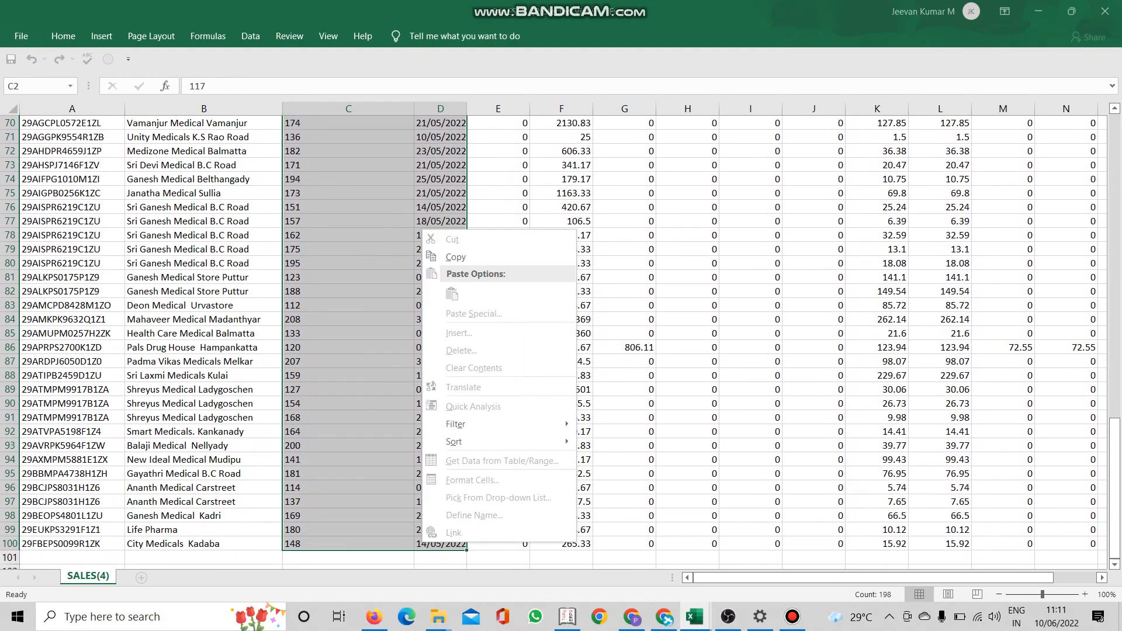
pyautogui.click(456, 257)
# Paste the invoice numbers and dates into the MAY workbook's VCH-NO and VCH-DATE columns, starting at D4.
pyautogui.moveTo(694, 616)
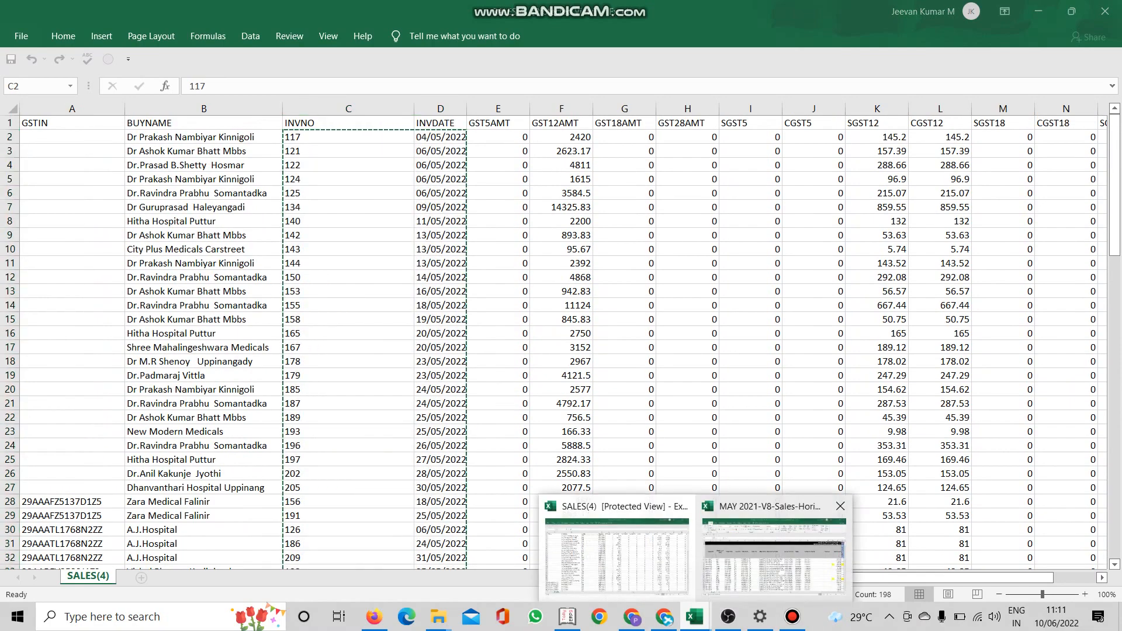
pyautogui.click(775, 576)
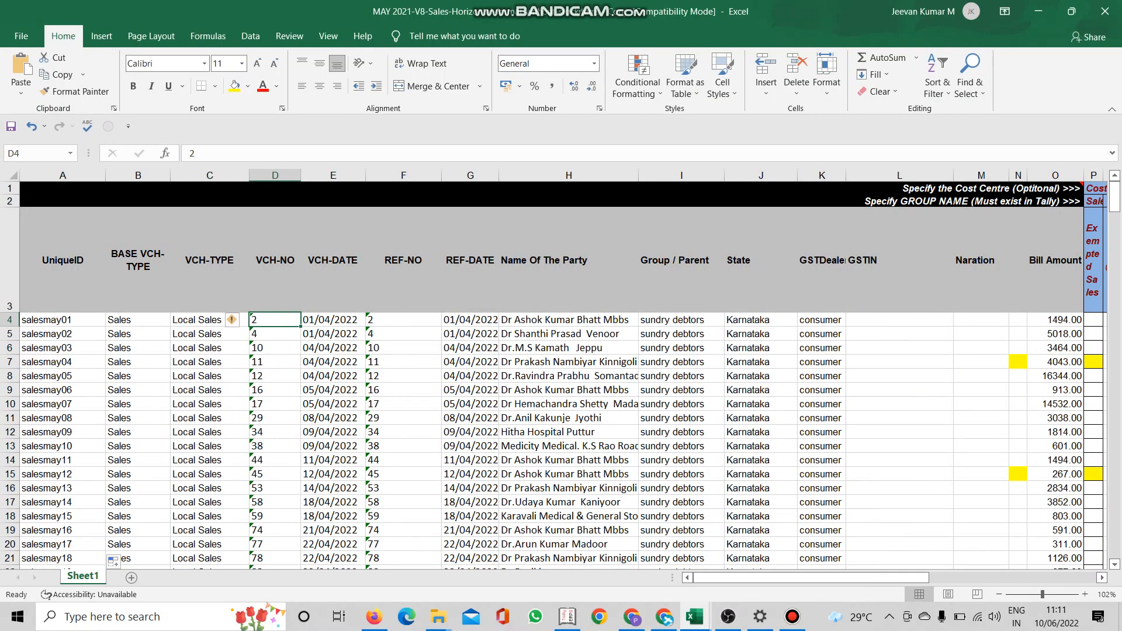
pyautogui.rightClick(263, 320)
pyautogui.click(293, 313)
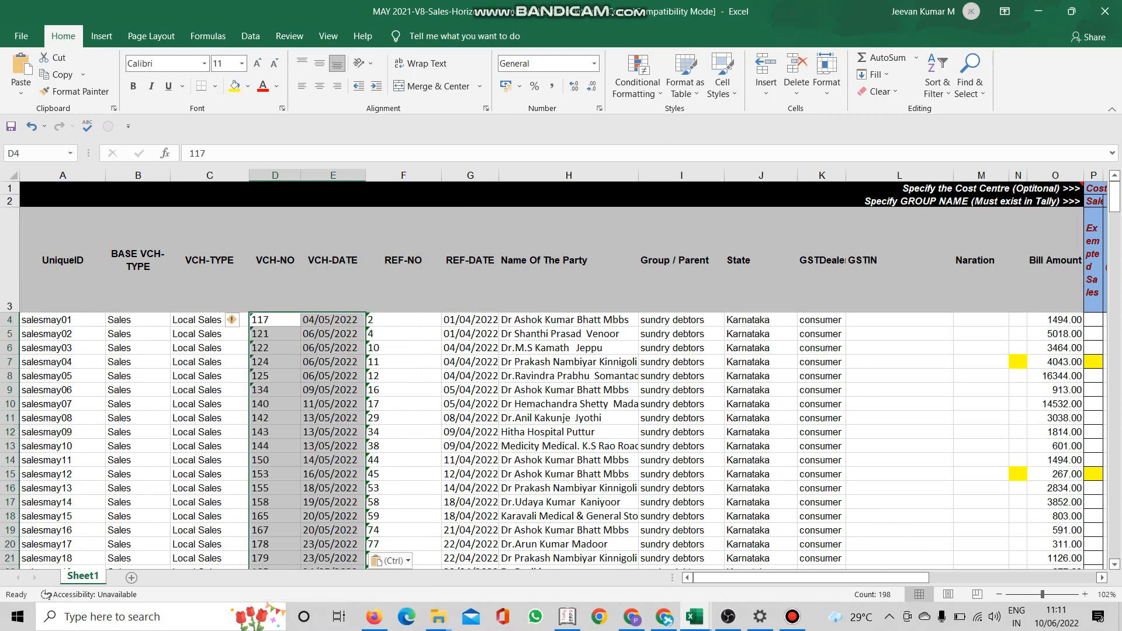
# Paste the copied invoice numbers and dates into the REF-NO and REF-DATE columns, starting at F4.
pyautogui.rightClick(371, 320)
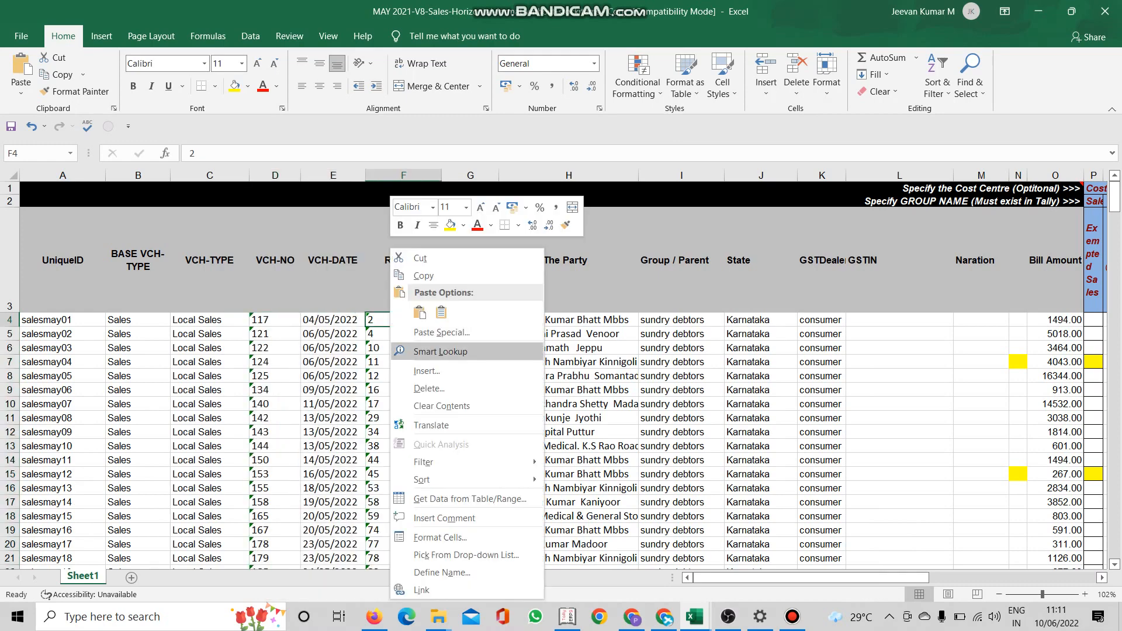
pyautogui.click(419, 312)
# Clear the leftover April entries in rows 103 to 113 below the last May invoice.
pyautogui.scroll(-18, 560, 374)
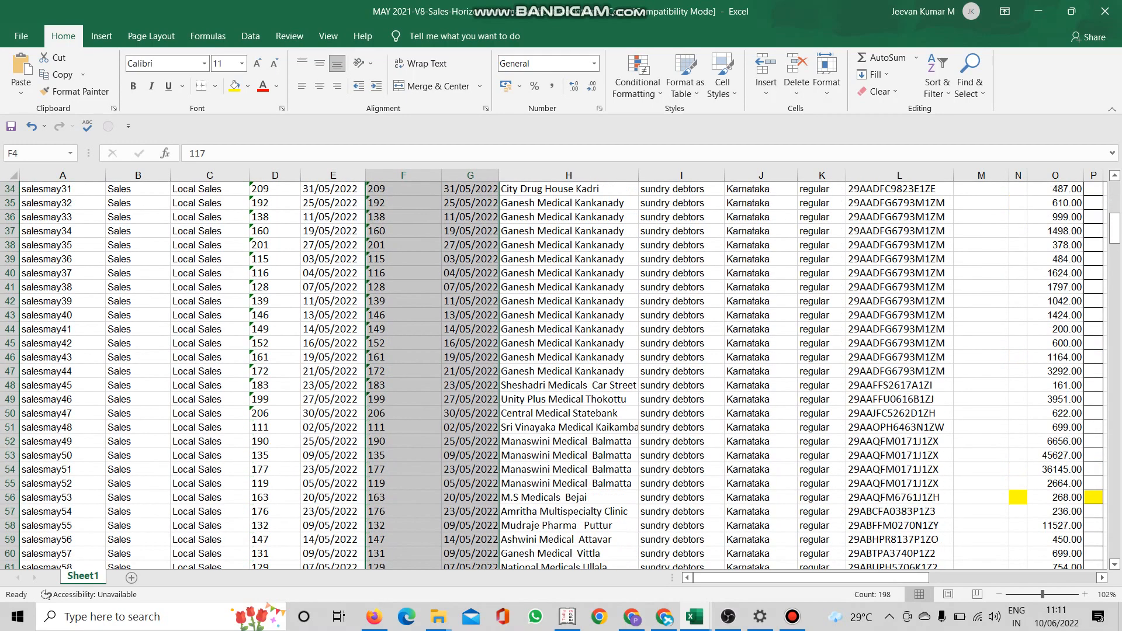
pyautogui.scroll(-12, 561, 374)
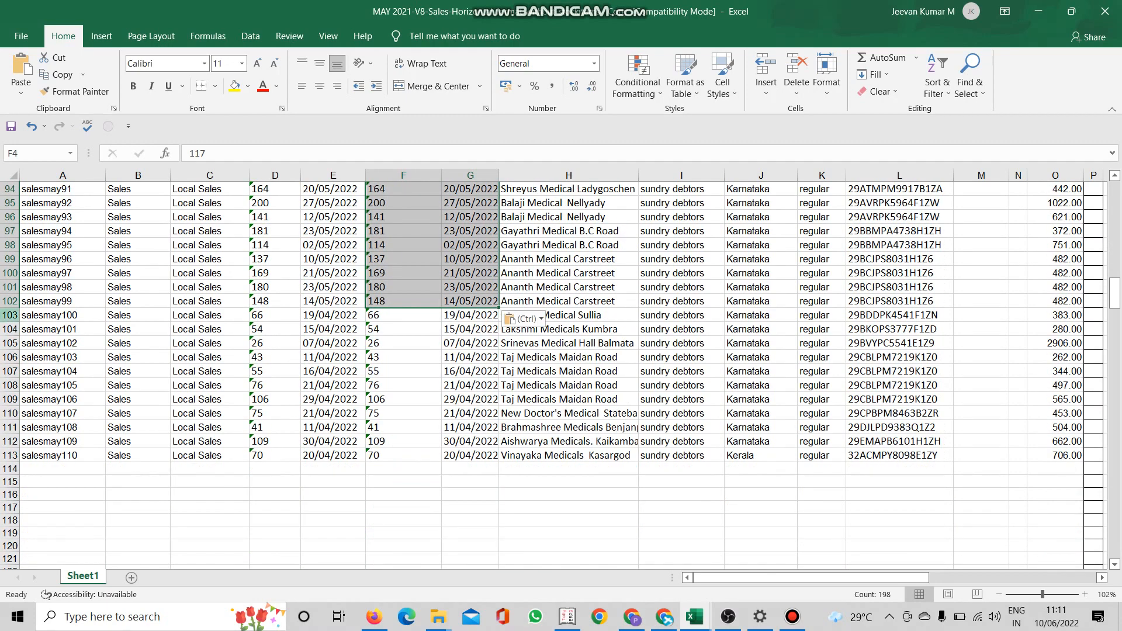
pyautogui.moveTo(10, 315); pyautogui.dragTo(10, 459)
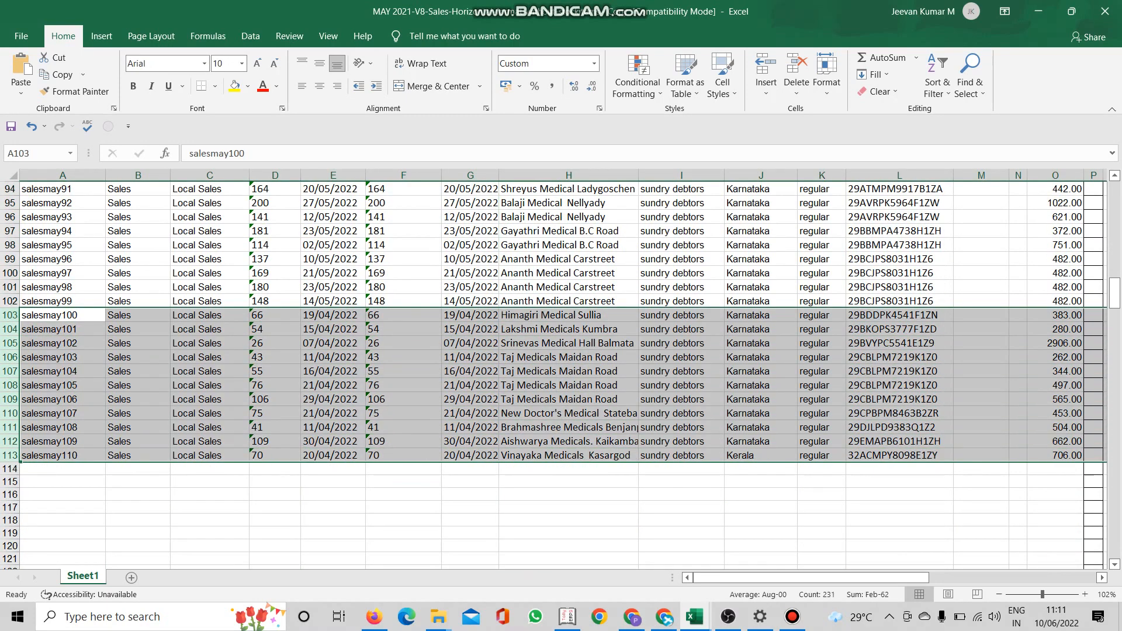
pyautogui.press('Delete')
pyautogui.scroll(20, 554, 374)
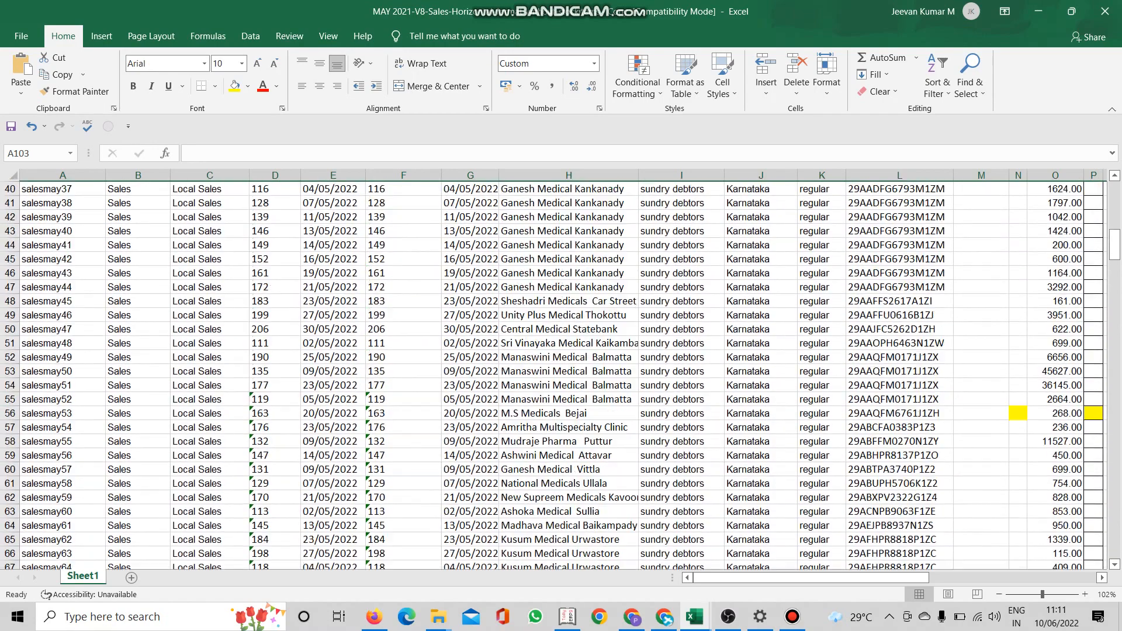
# Switch to the SALES(4) workbook and copy only the invoice numbers in C2:C100.
pyautogui.click(1038, 11)
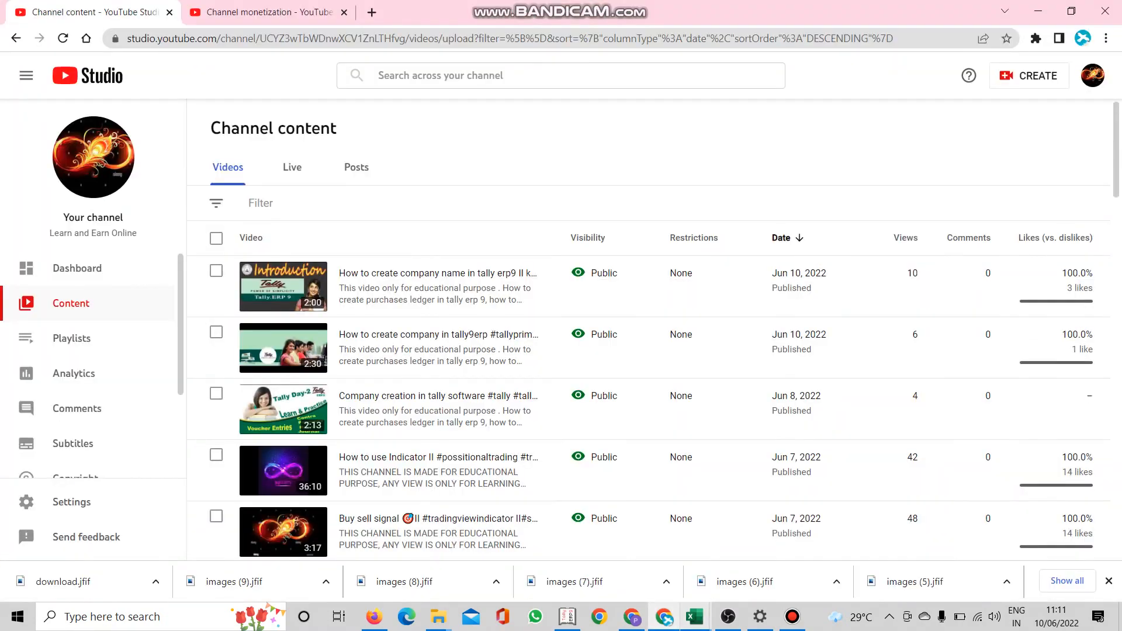
pyautogui.click(1038, 11)
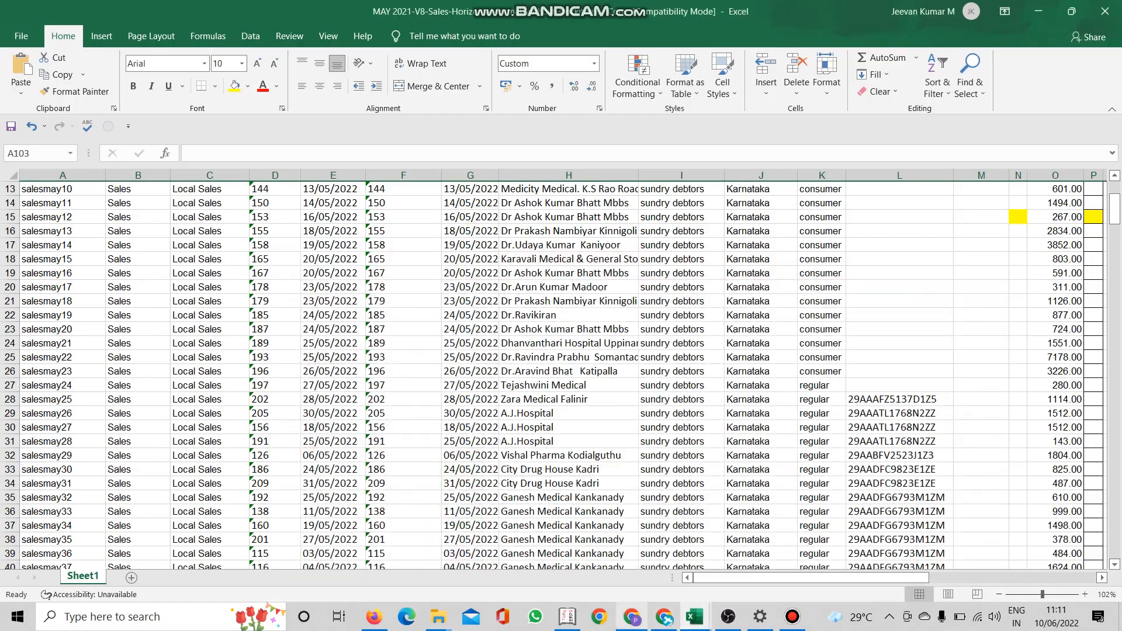
pyautogui.moveTo(694, 615)
pyautogui.click(617, 552)
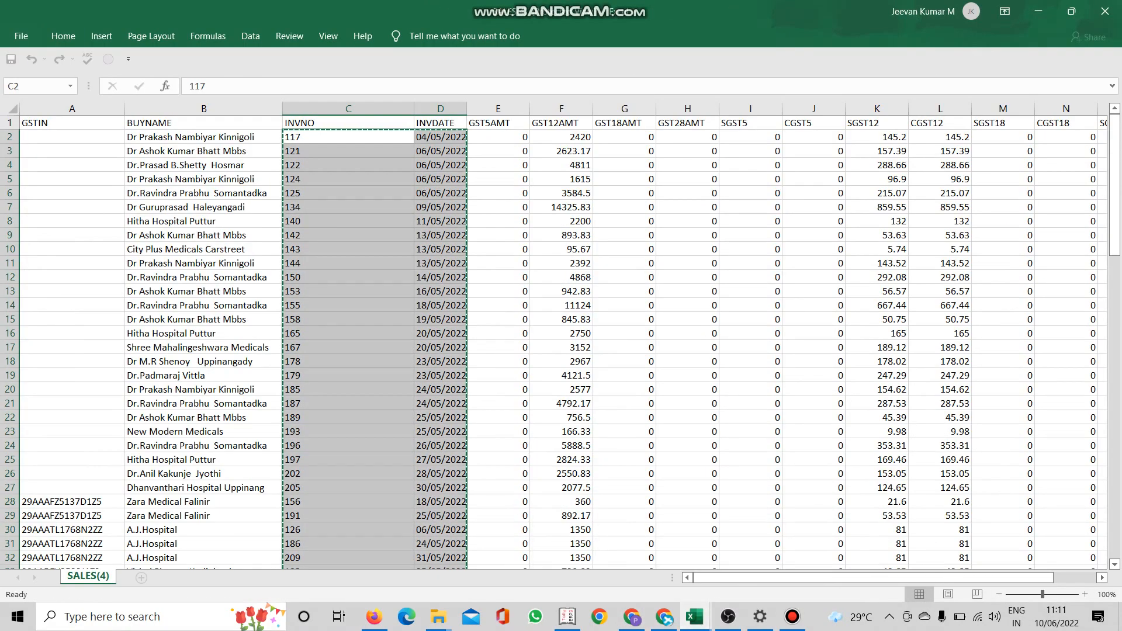
pyautogui.moveTo(348, 137); pyautogui.dragTo(413, 545)
pyautogui.rightClick(332, 219)
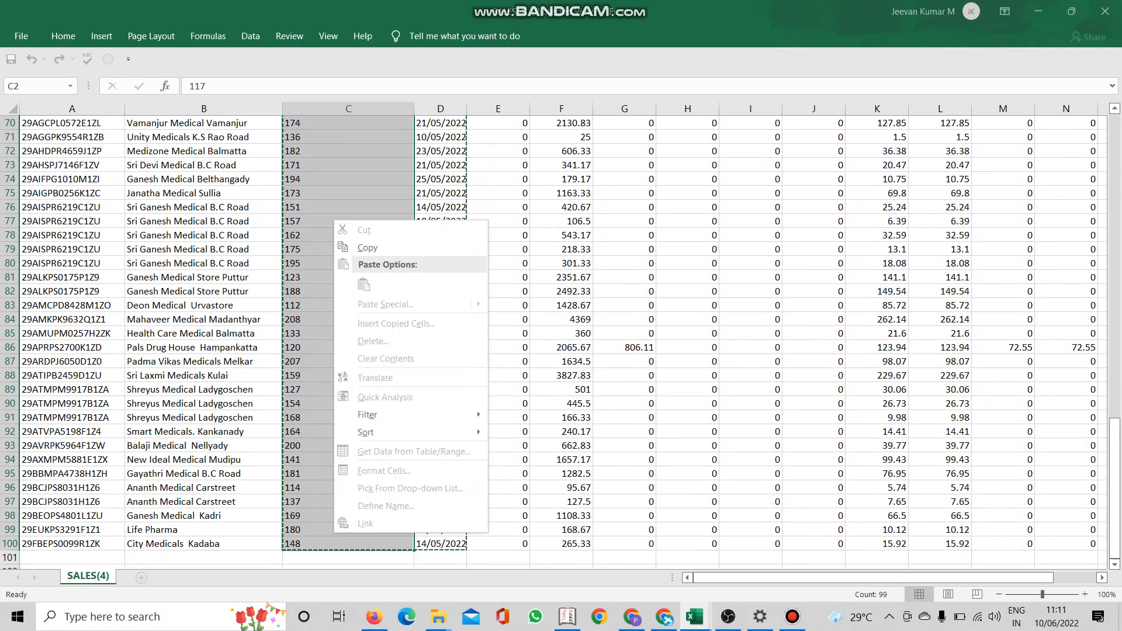
pyautogui.click(350, 247)
# Paste the invoice numbers into the MAY workbook's Naration column, starting at M4.
pyautogui.moveTo(694, 616)
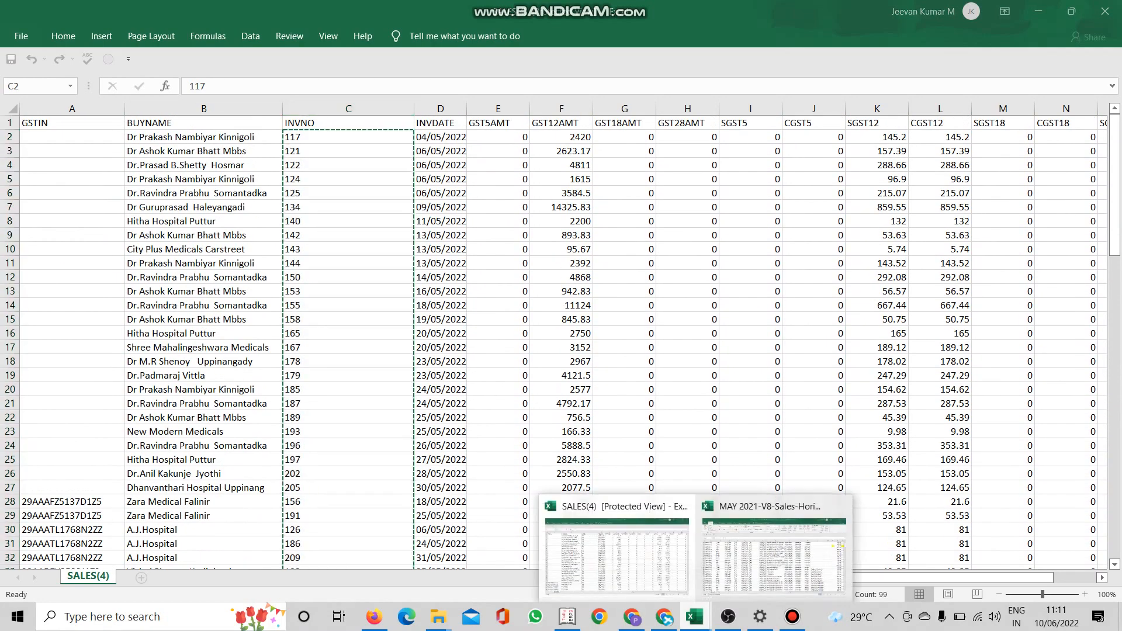
pyautogui.click(771, 543)
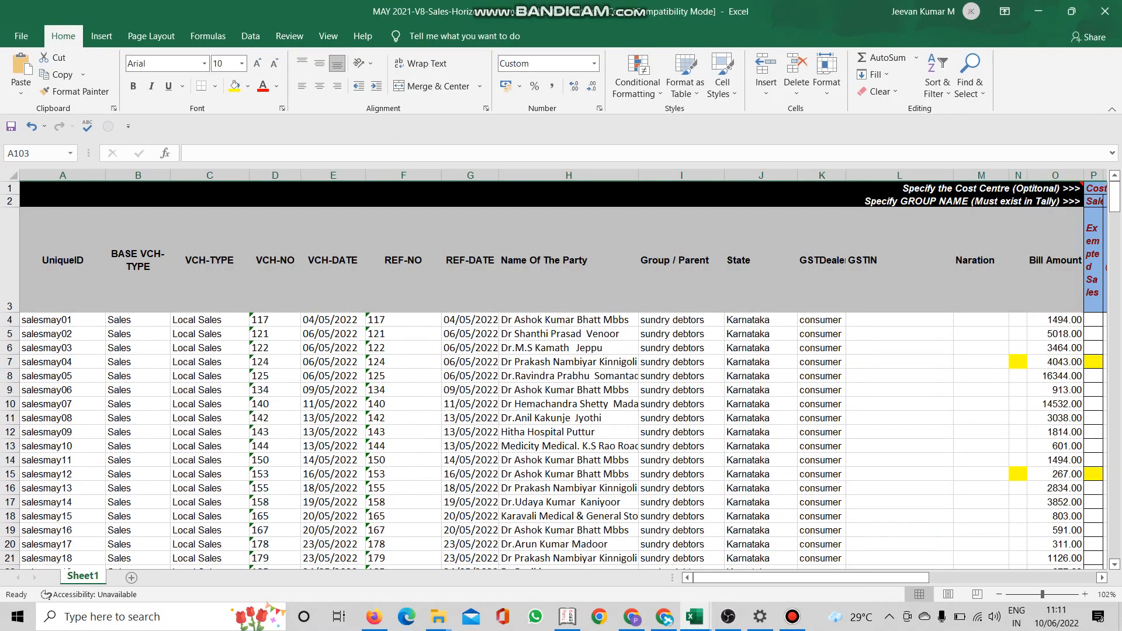
pyautogui.scroll(-2, 560, 374)
pyautogui.scroll(2, 559, 374)
pyautogui.click(981, 320)
pyautogui.rightClick(981, 320)
pyautogui.click(847, 331)
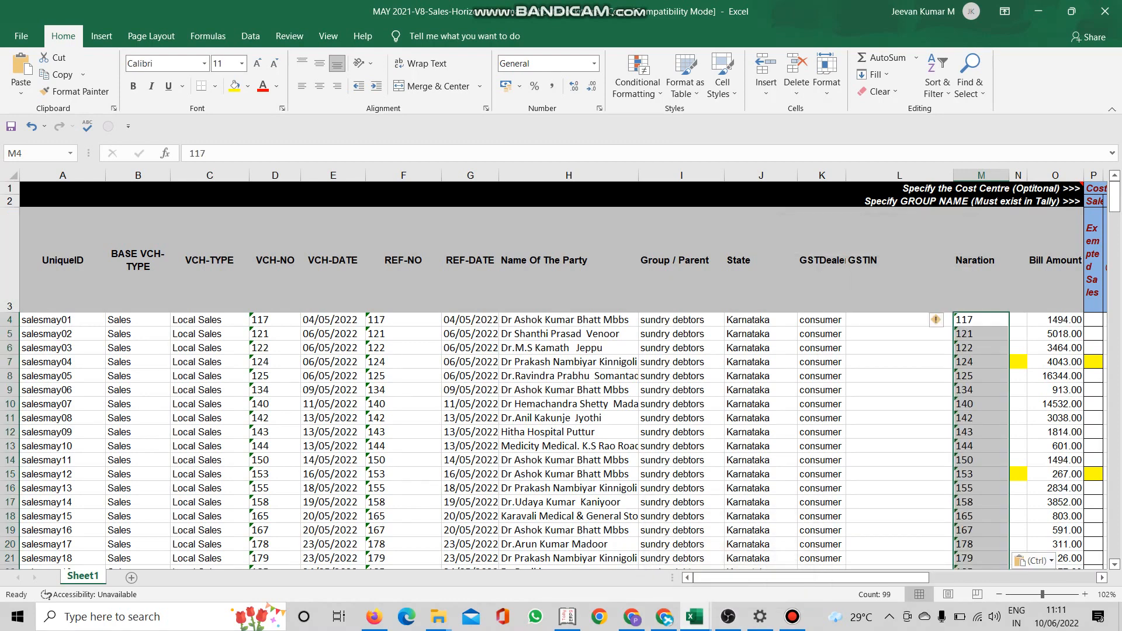
# Return to the SALES(4) workbook and copy the buyer names in B2:B100.
pyautogui.click(568, 319)
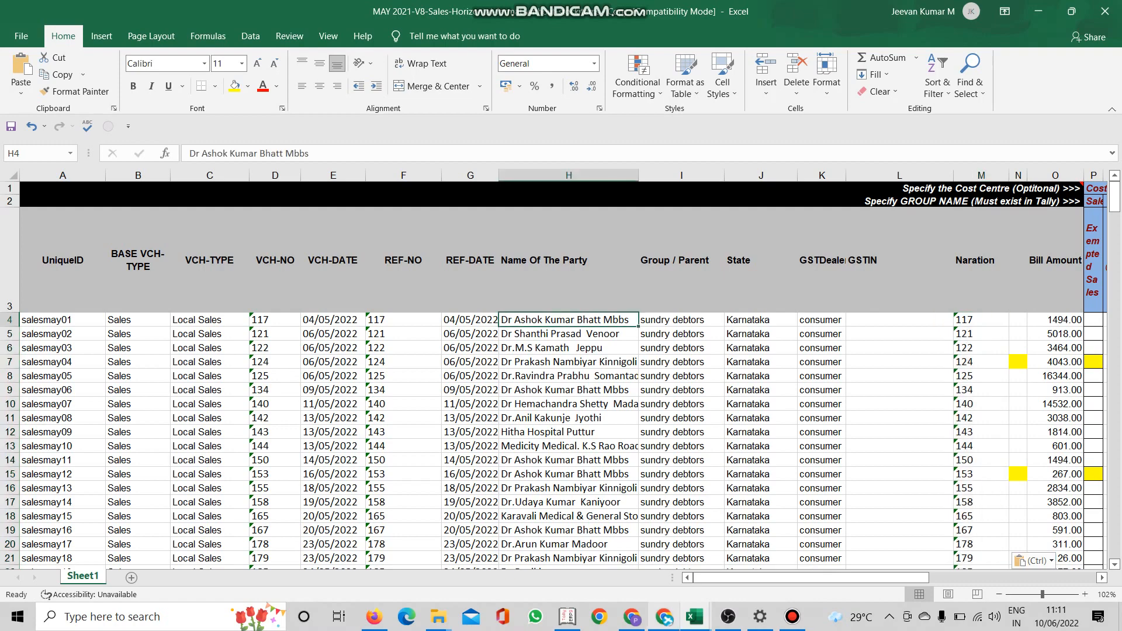
pyautogui.moveTo(694, 617)
pyautogui.click(622, 543)
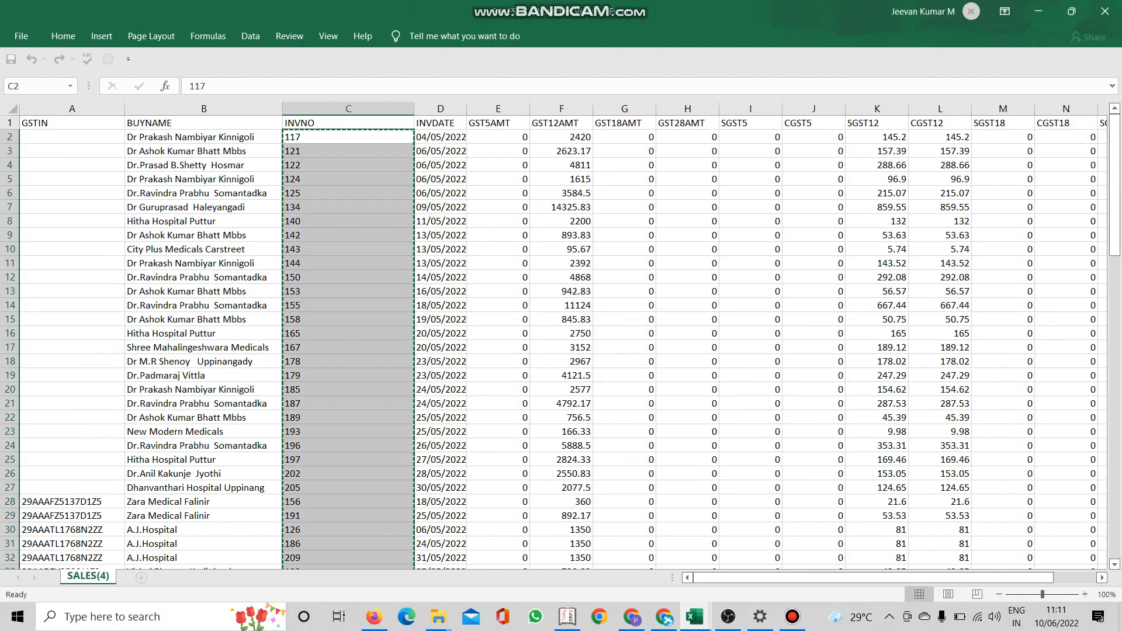
pyautogui.moveTo(199, 136); pyautogui.dragTo(283, 546)
pyautogui.rightClick(154, 178)
pyautogui.click(177, 205)
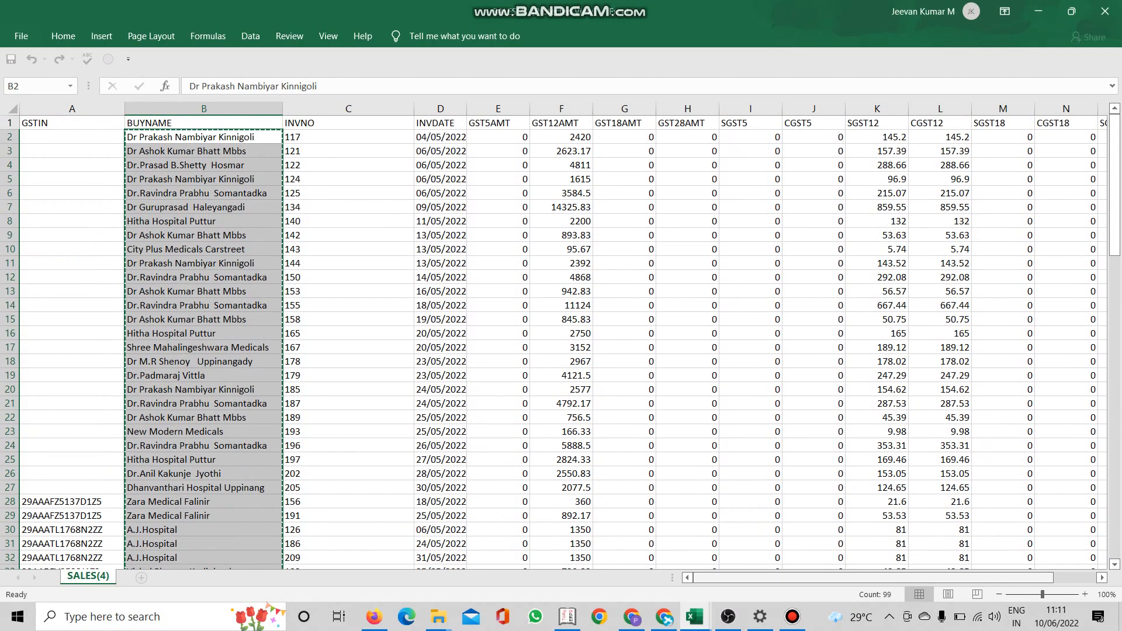
# Paste the buyer names into the MAY workbook's Name Of The Party column from H4 and check the filled rows.
pyautogui.click(694, 616)
pyautogui.click(773, 548)
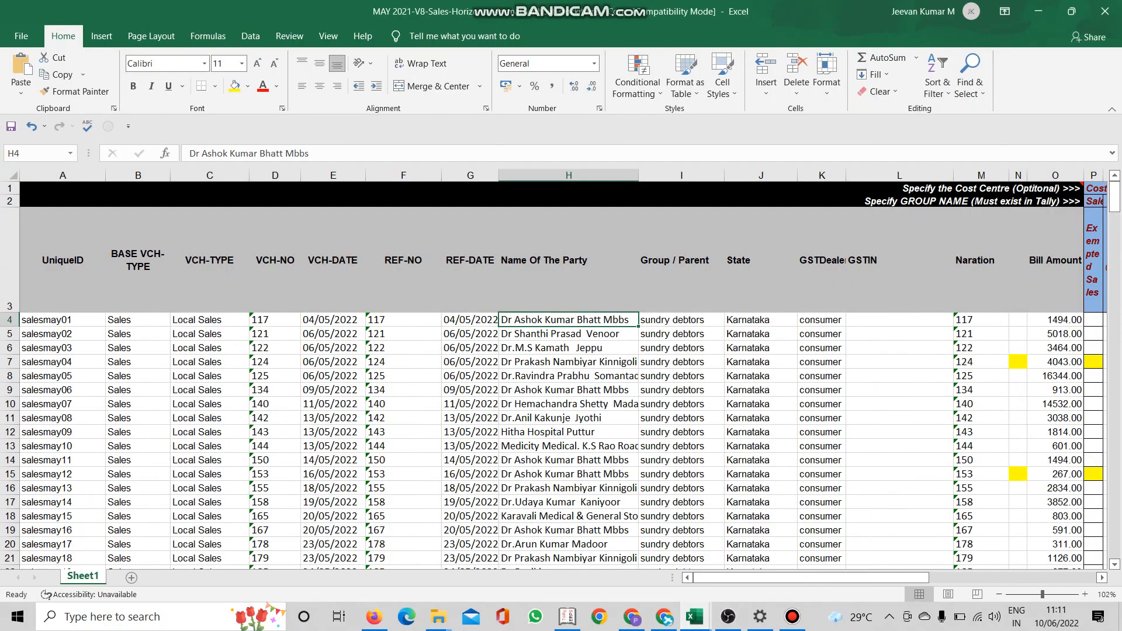
pyautogui.rightClick(544, 320)
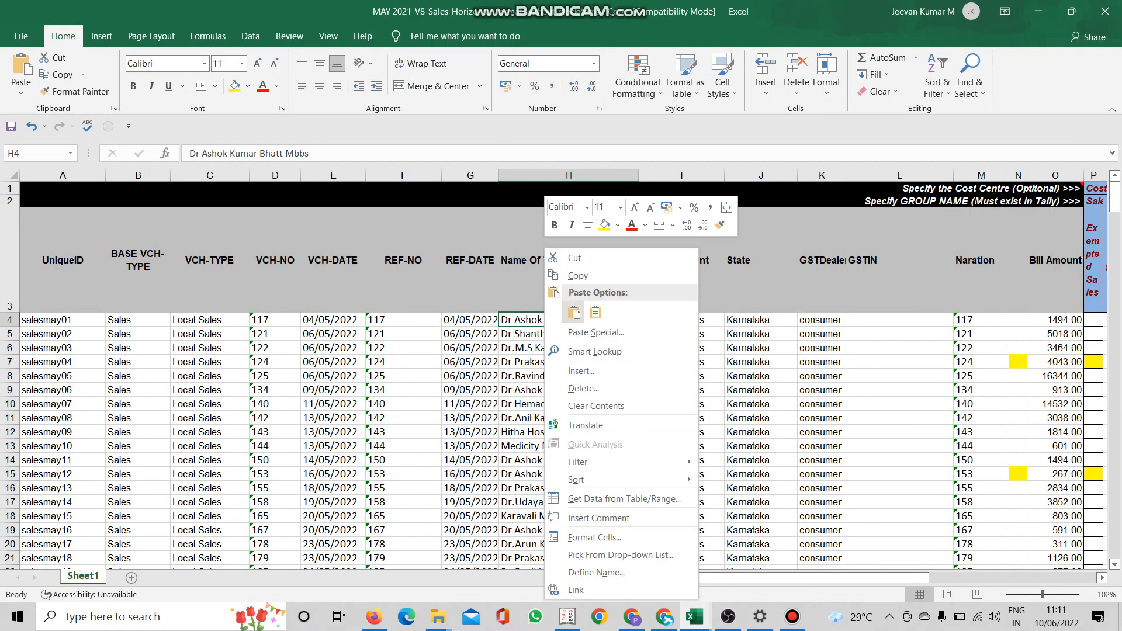
pyautogui.click(574, 313)
pyautogui.scroll(-5, 574, 313)
pyautogui.scroll(-20, 573, 312)
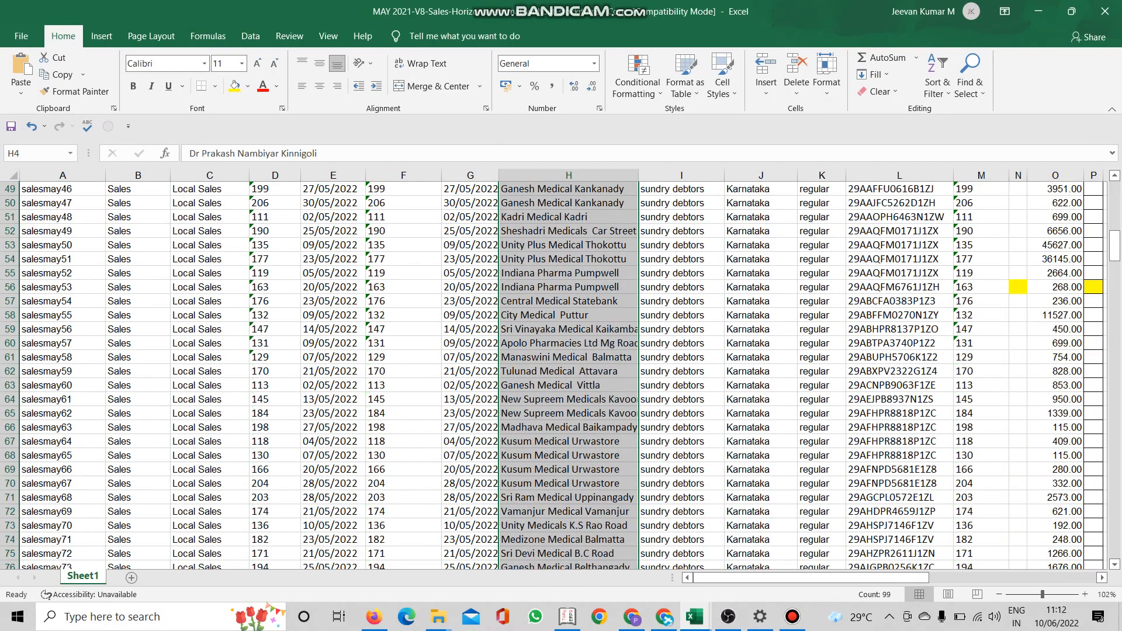
pyautogui.scroll(20, 561, 374)
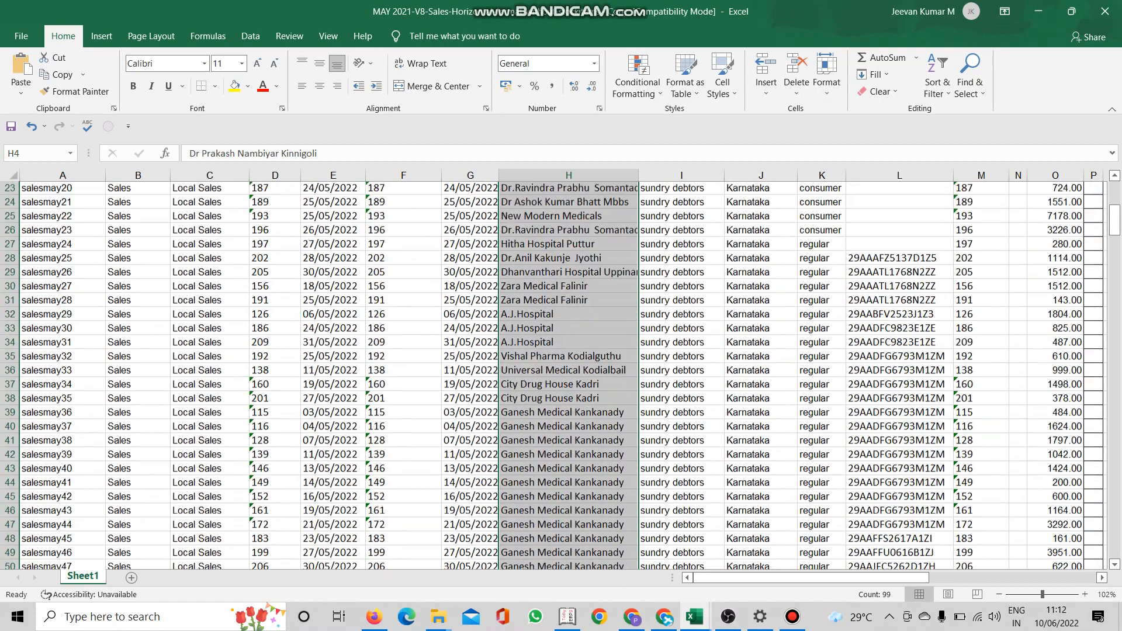
pyautogui.scroll(1, 561, 374)
# Switch to the SALES(4) workbook and copy the GSTIN values in A2:A100.
pyautogui.moveTo(694, 616)
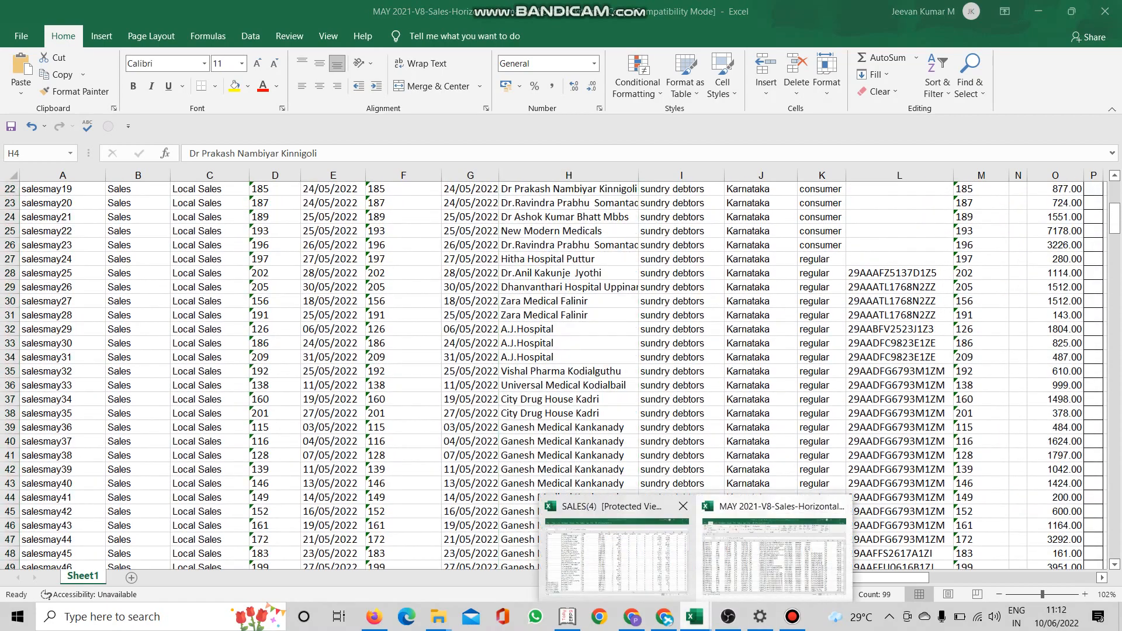
pyautogui.click(622, 544)
pyautogui.moveTo(72, 137); pyautogui.dragTo(73, 551)
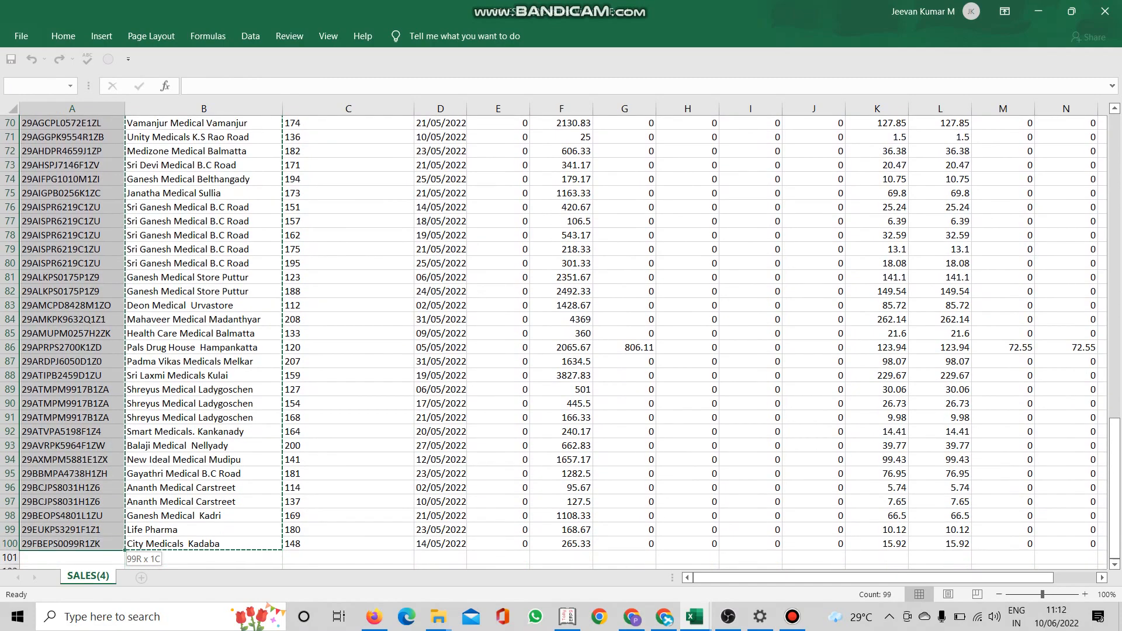
pyautogui.rightClick(42, 222)
pyautogui.click(64, 252)
pyautogui.scroll(20, 65, 253)
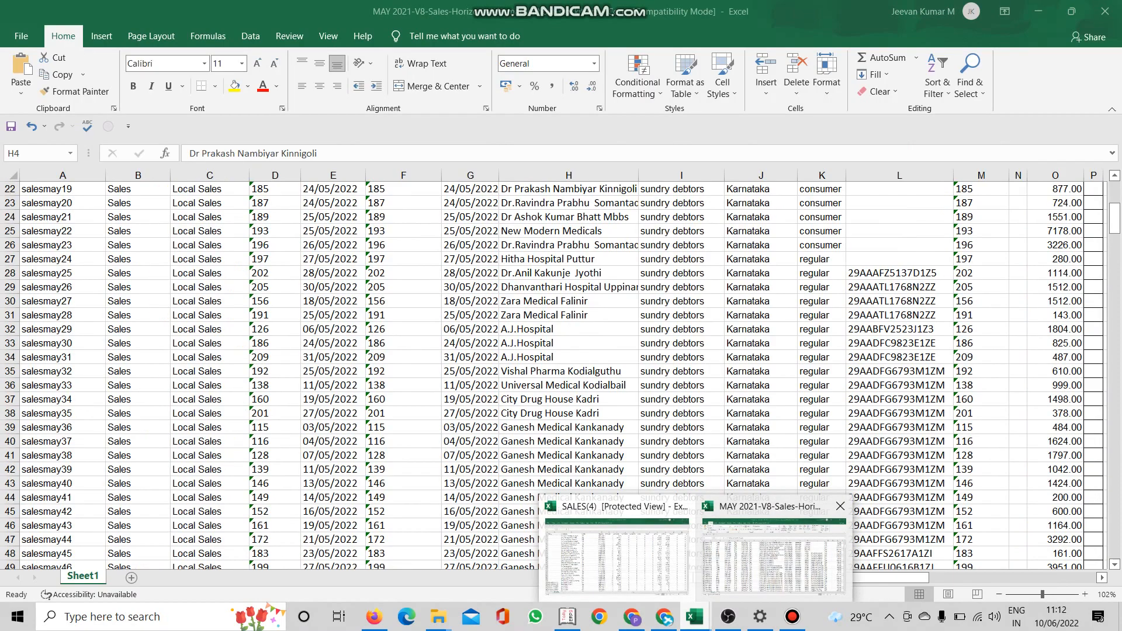
# Paste the GSTIN values into the MAY workbook's GSTIN column, starting at L4.
pyautogui.click(748, 576)
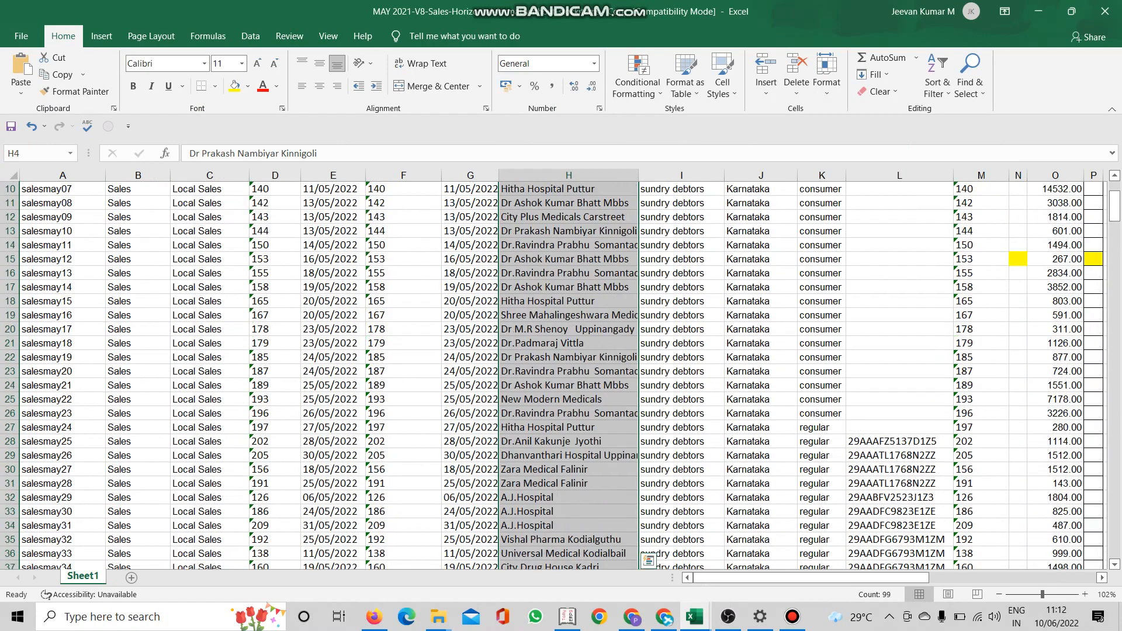
pyautogui.scroll(3, 871, 320)
pyautogui.click(870, 320)
pyautogui.rightClick(871, 320)
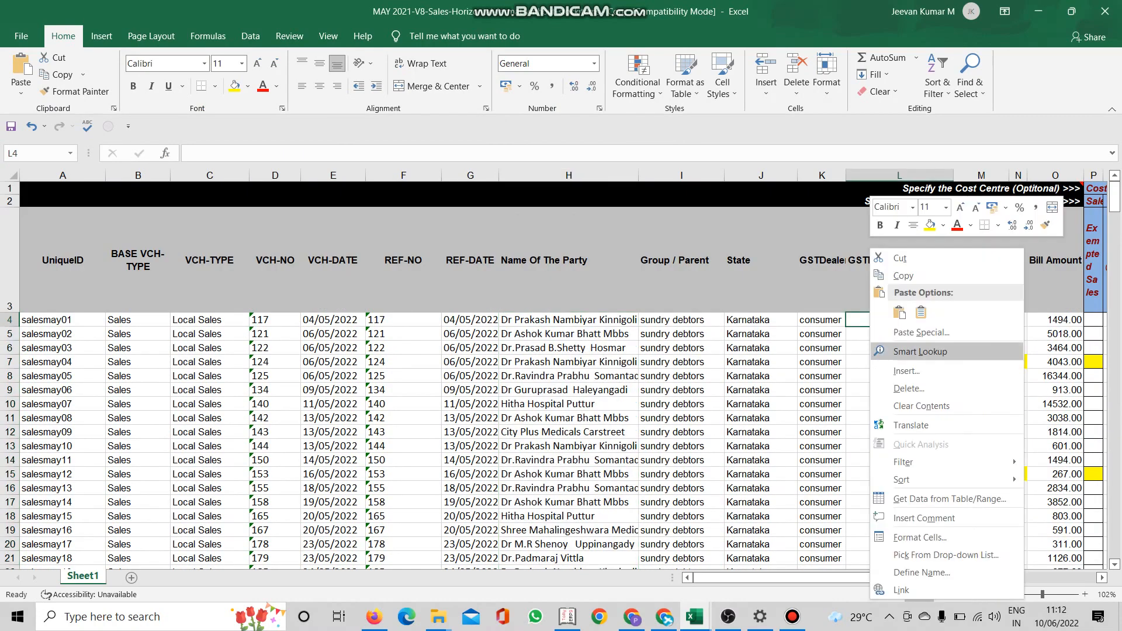
pyautogui.click(899, 312)
# Extend the consumer dealer type down to K29 for the parties without a GSTIN, and check the remaining rows.
pyautogui.scroll(-6, 900, 315)
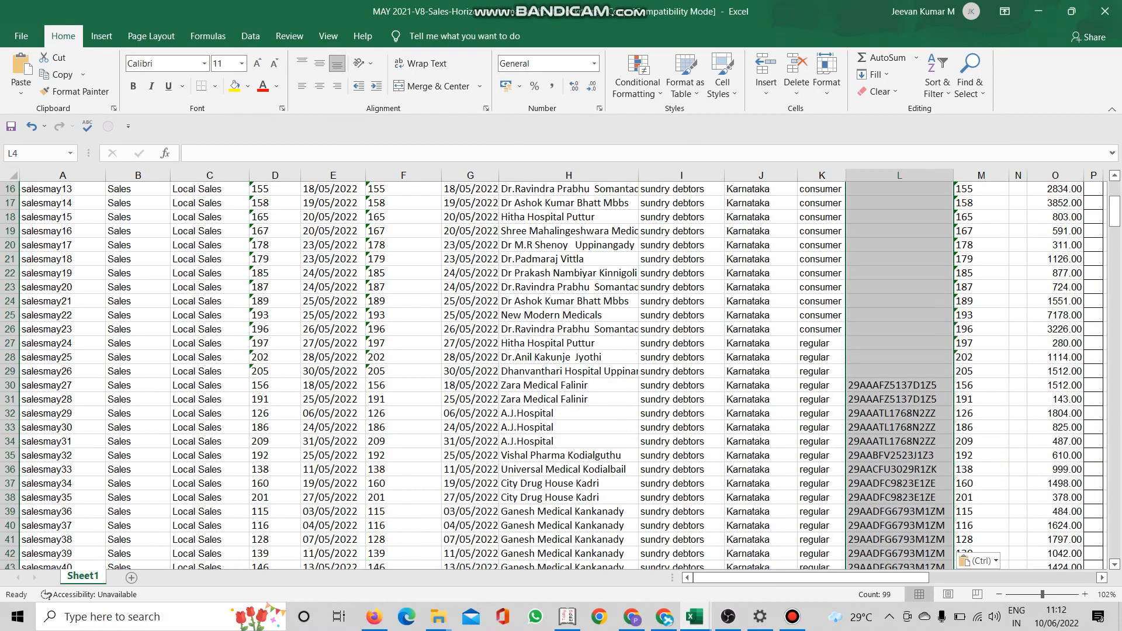
pyautogui.moveTo(821, 273); pyautogui.dragTo(821, 328)
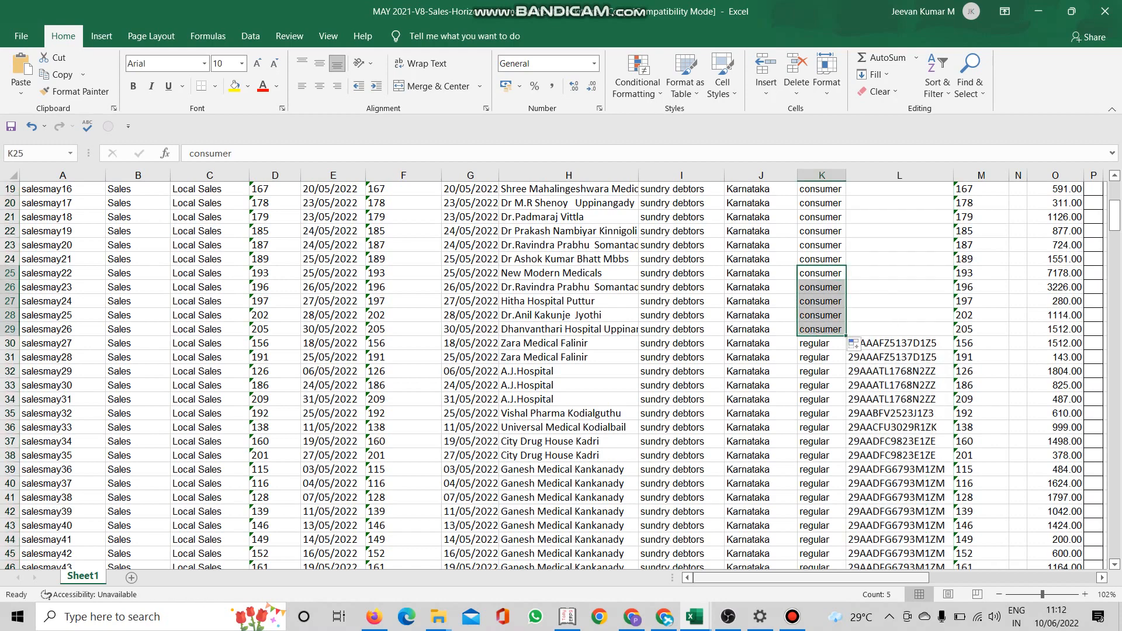
pyautogui.scroll(-11, 561, 374)
pyautogui.scroll(-14, 561, 374)
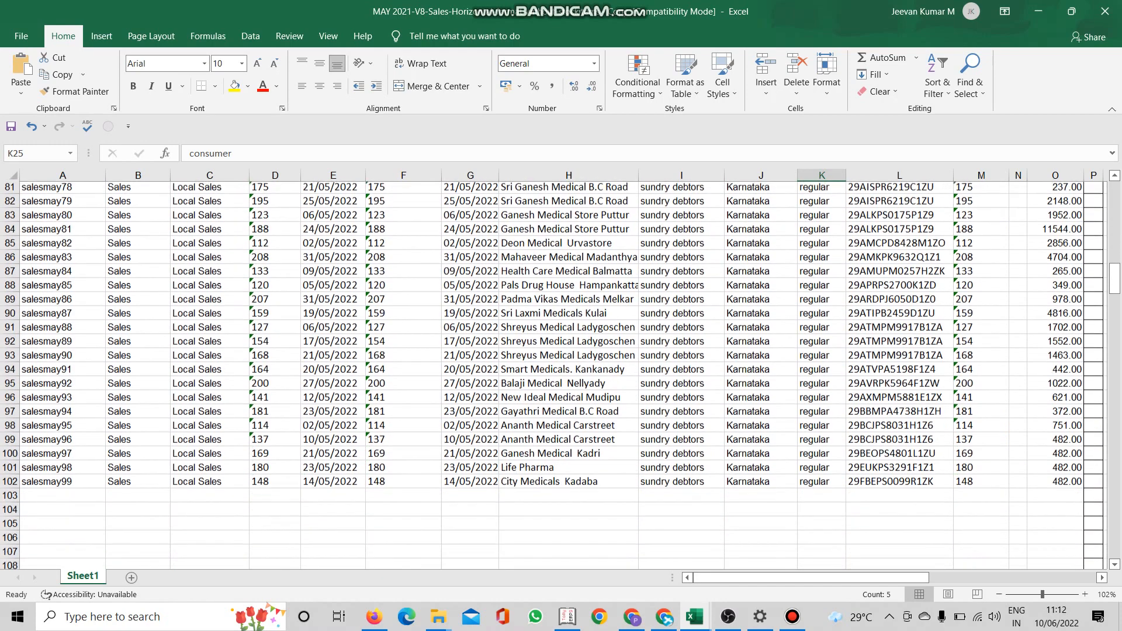
pyautogui.scroll(6, 561, 374)
pyautogui.scroll(1, 560, 374)
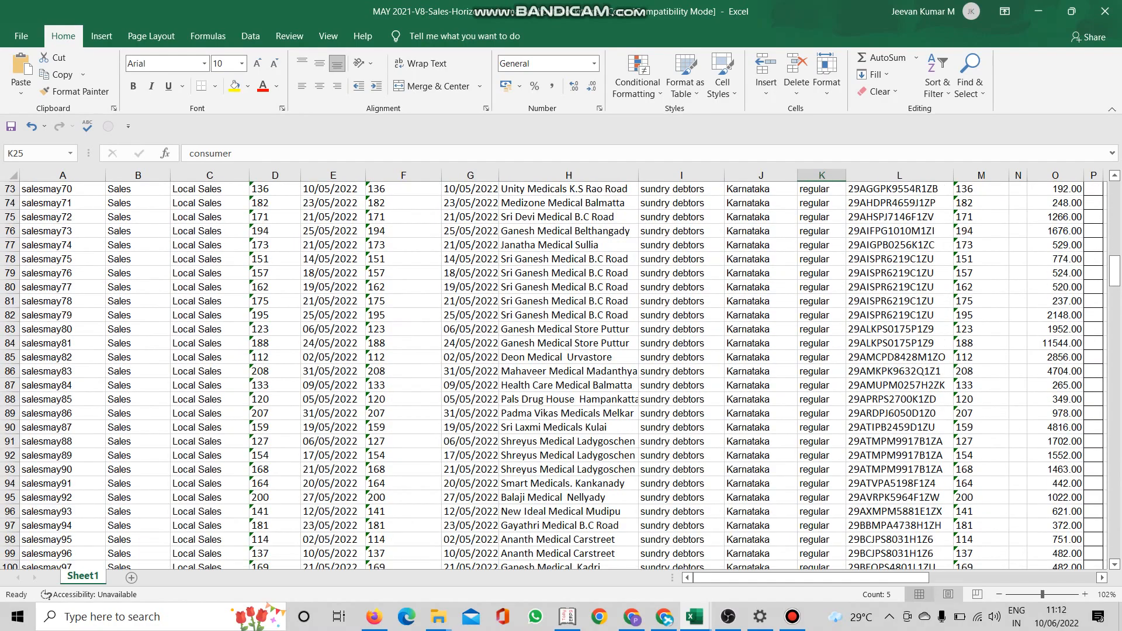
# Switch to the SALES(4) workbook and copy the GST12AMT values in F2:F100.
pyautogui.moveTo(811, 578); pyautogui.dragTo(965, 577)
pyautogui.scroll(17, 561, 374)
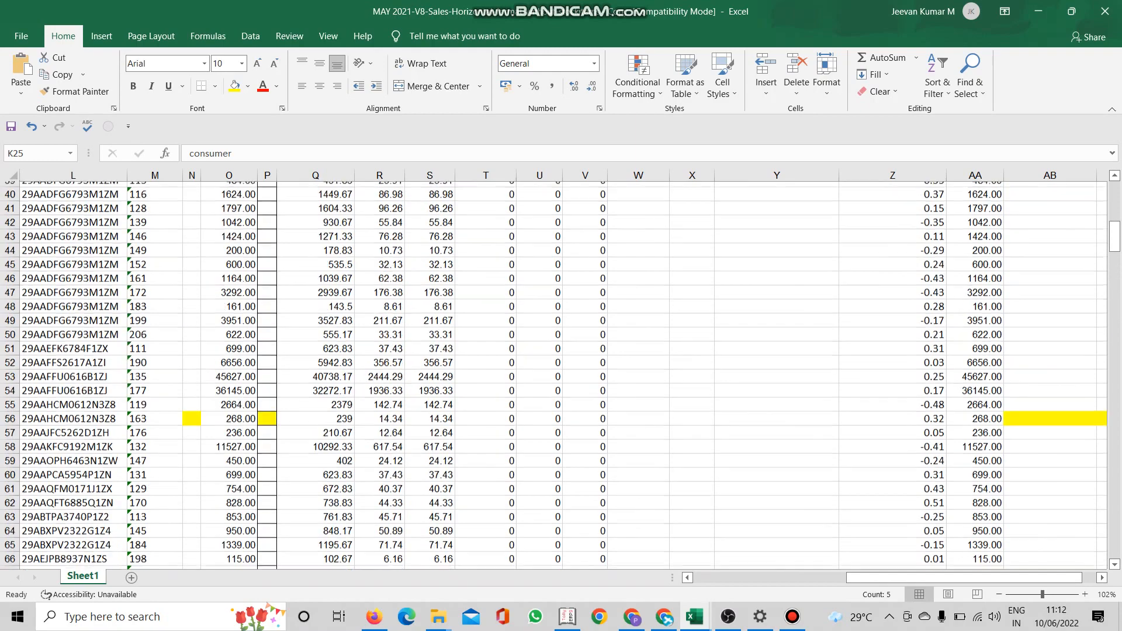
pyautogui.moveTo(1114, 221); pyautogui.dragTo(1114, 198)
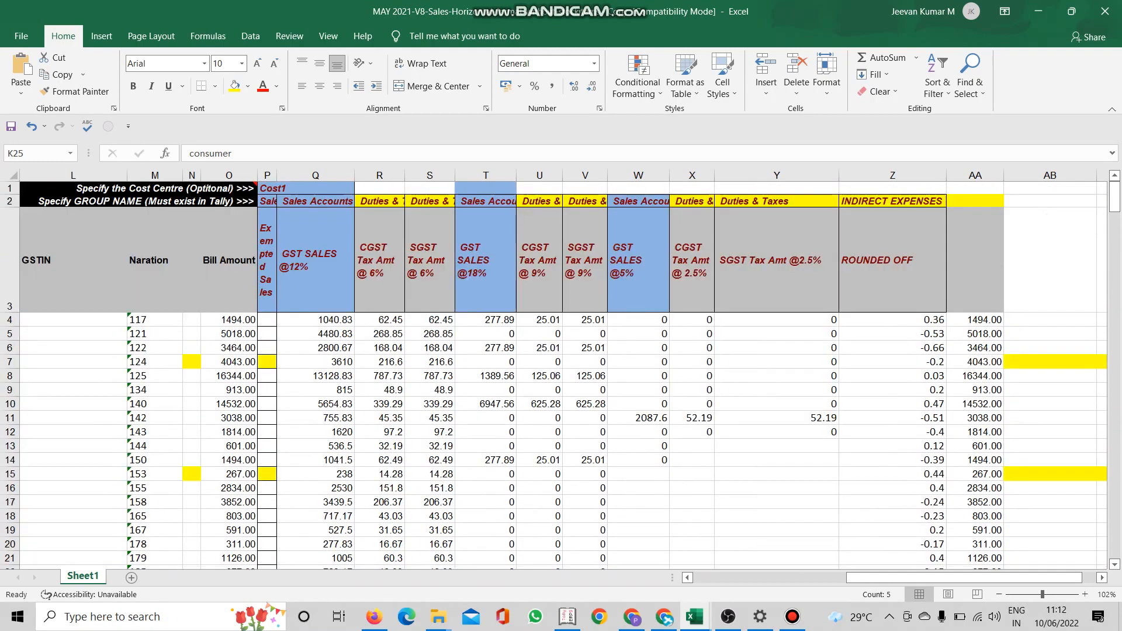
pyautogui.moveTo(889, 578)
pyautogui.mouseDown()
pyautogui.moveTo(904, 577)
pyautogui.moveTo(886, 578)
pyautogui.mouseUp()
pyautogui.click(325, 260)
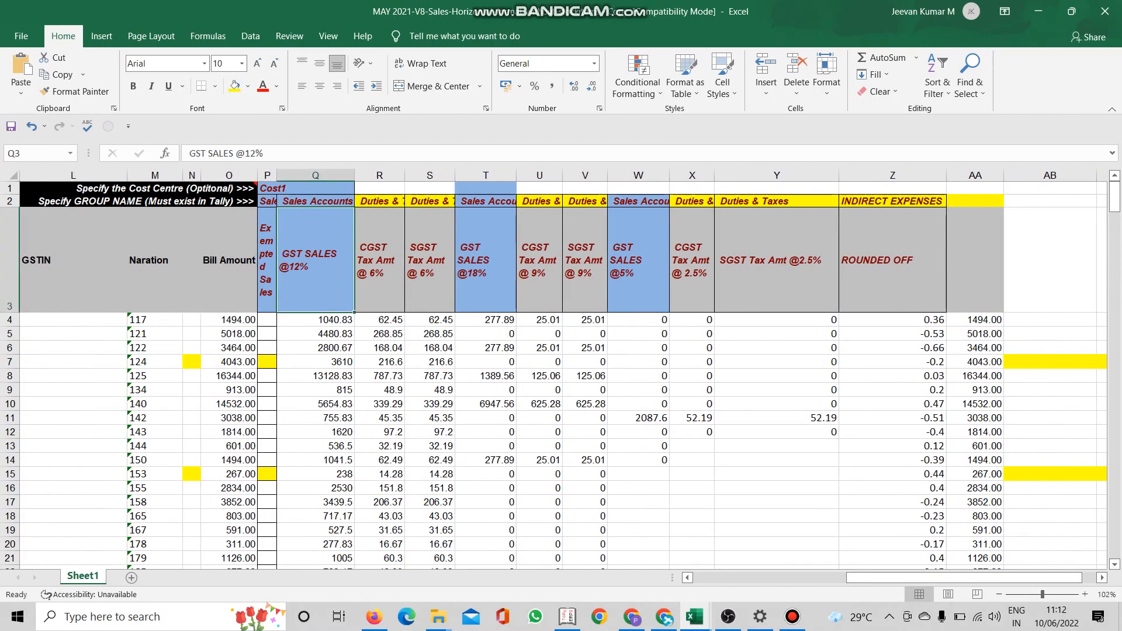
pyautogui.click(694, 617)
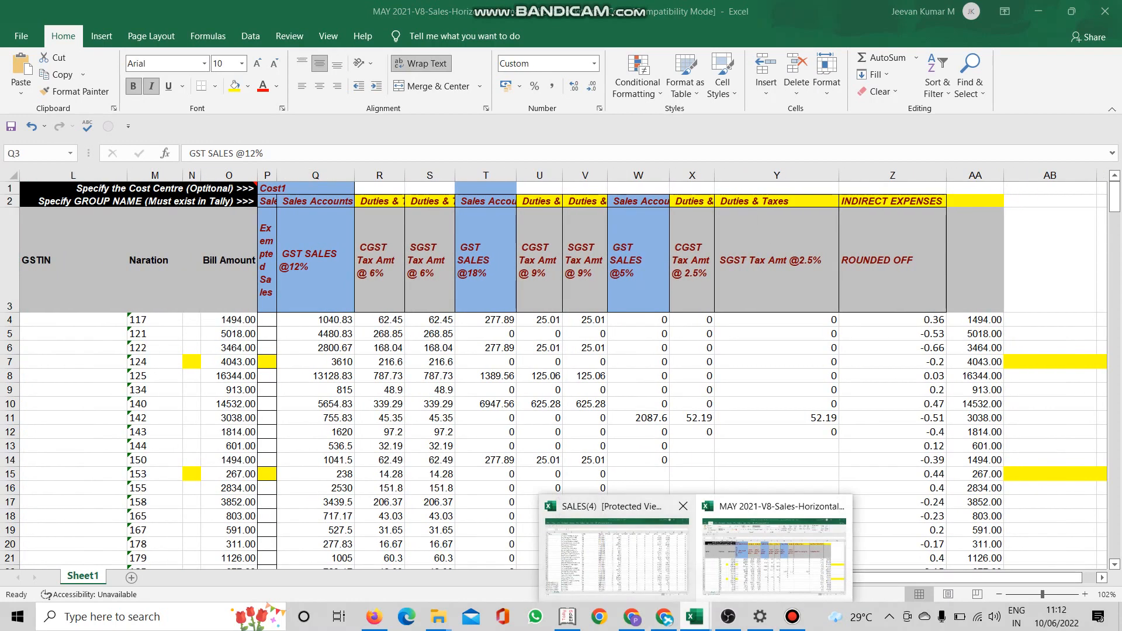
pyautogui.click(616, 555)
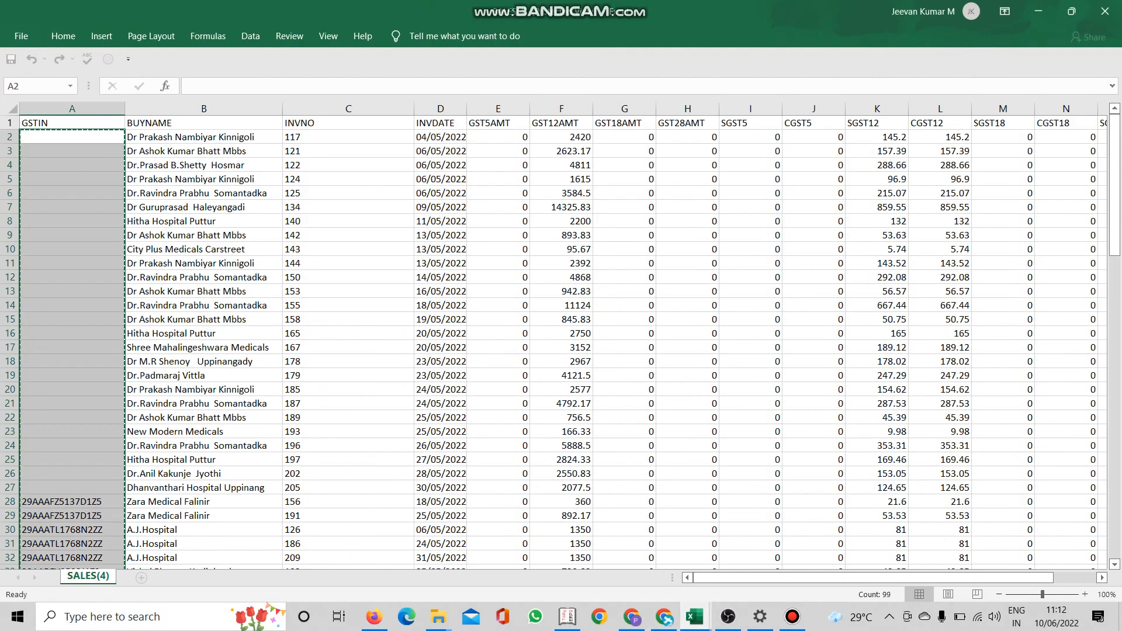
pyautogui.moveTo(917, 577); pyautogui.dragTo(960, 578)
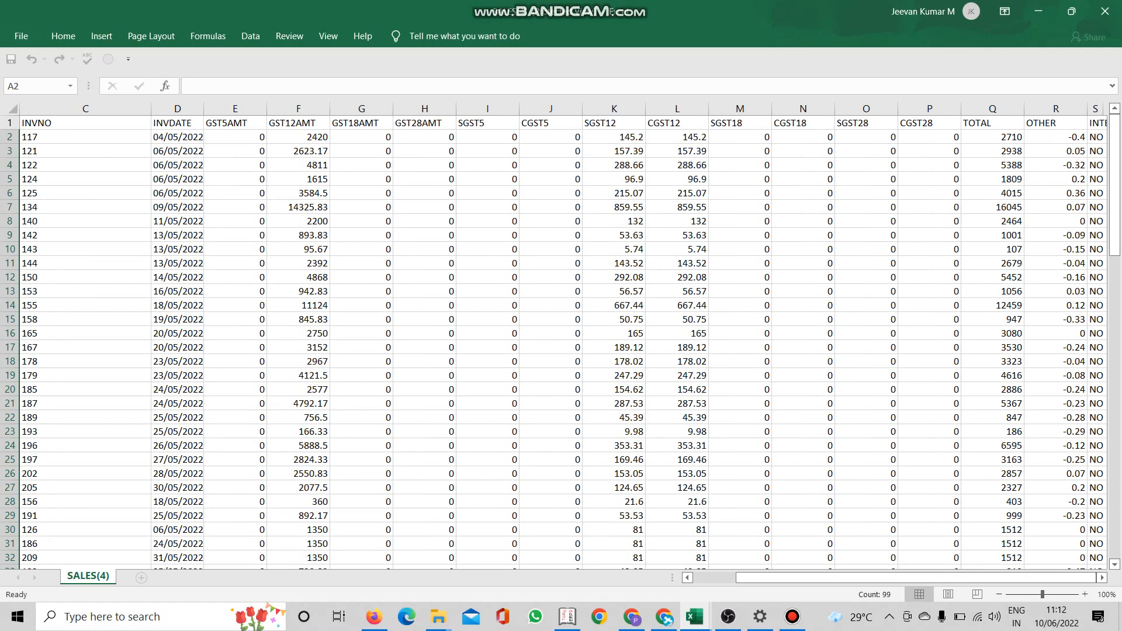
pyautogui.moveTo(298, 137); pyautogui.dragTo(327, 560)
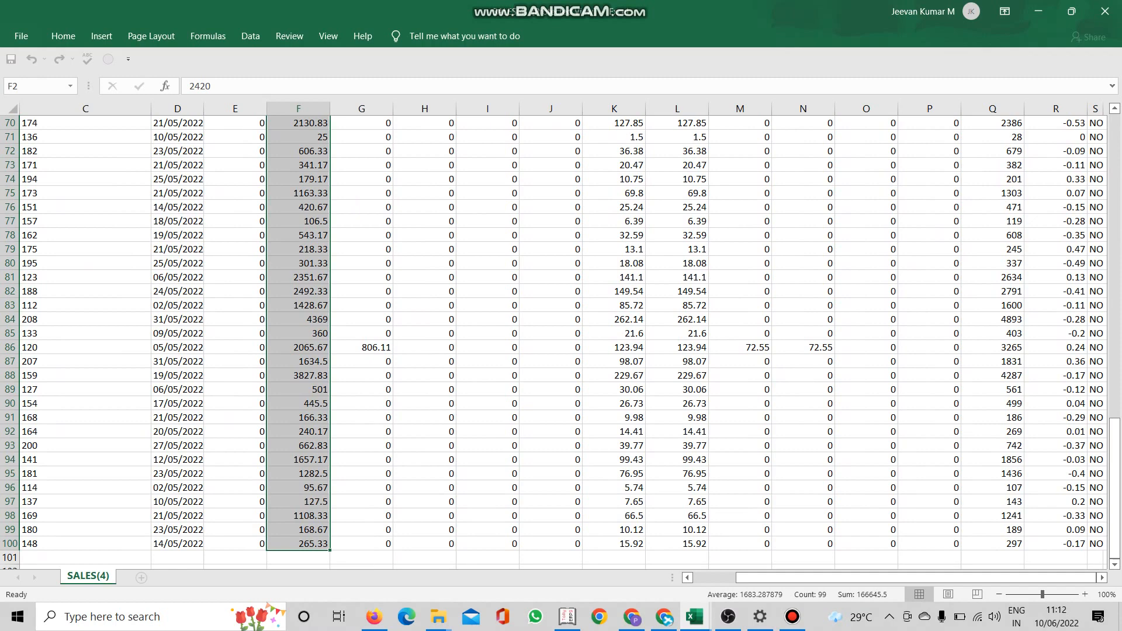
pyautogui.rightClick(298, 188)
pyautogui.click(330, 215)
pyautogui.scroll(20, 560, 341)
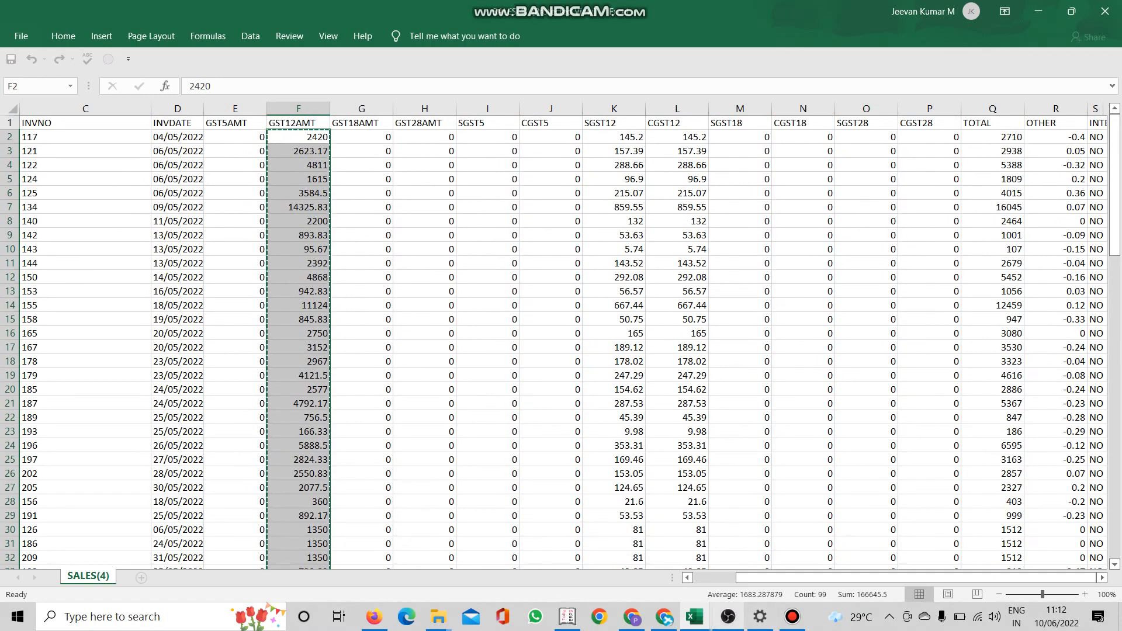
pyautogui.moveTo(694, 616)
pyautogui.click(774, 561)
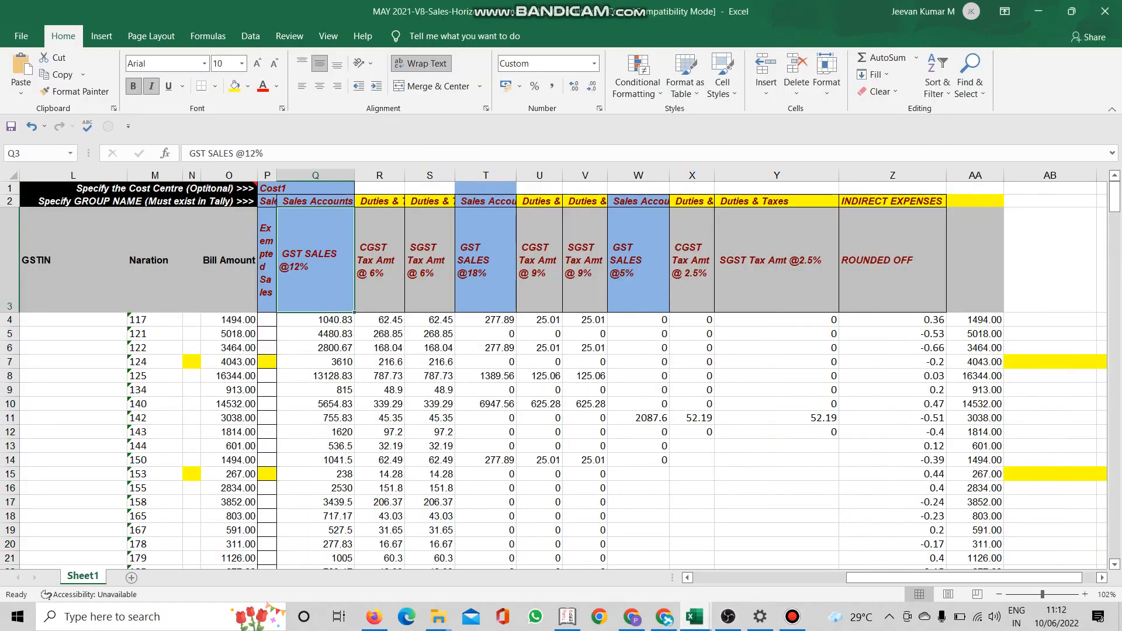
pyautogui.click(316, 320)
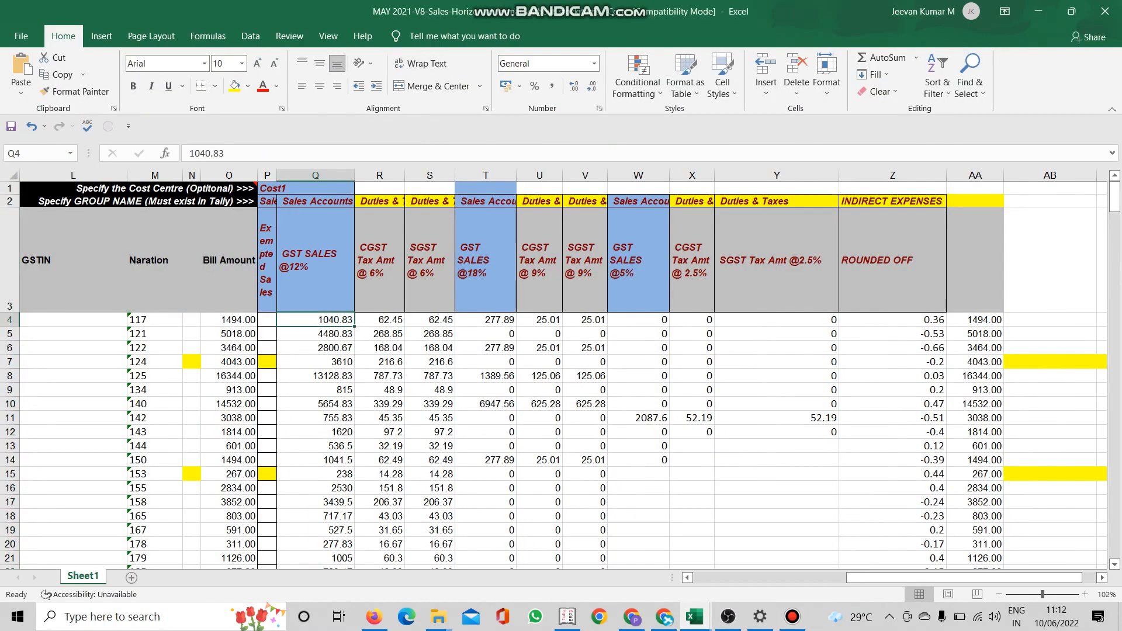
pyautogui.rightClick(315, 320)
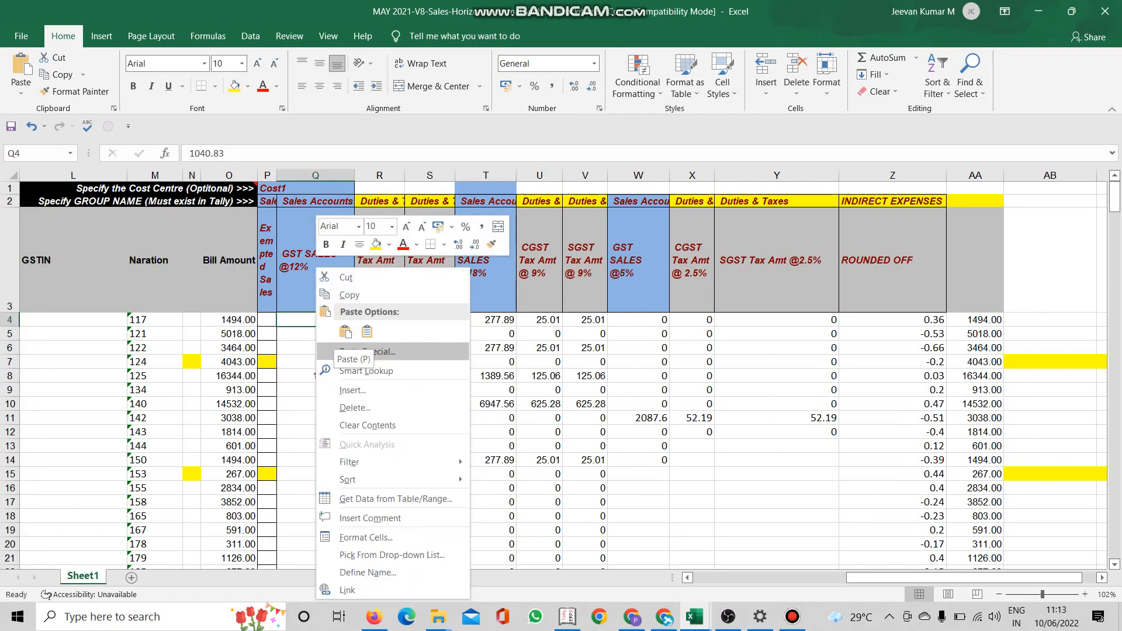
pyautogui.click(345, 332)
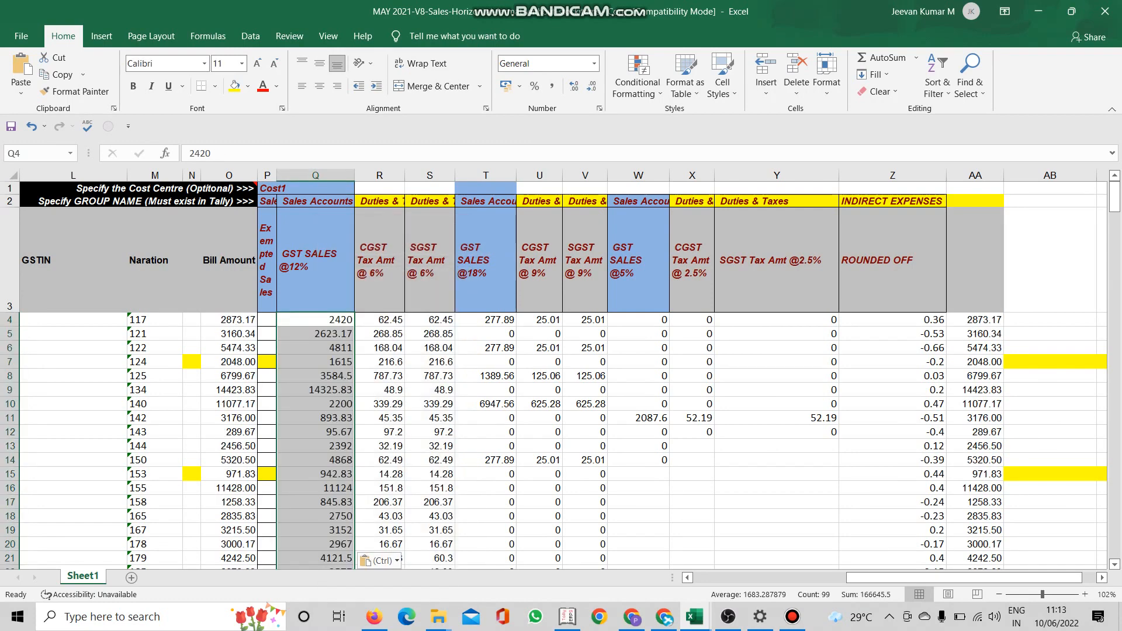
pyautogui.scroll(-12, 560, 376)
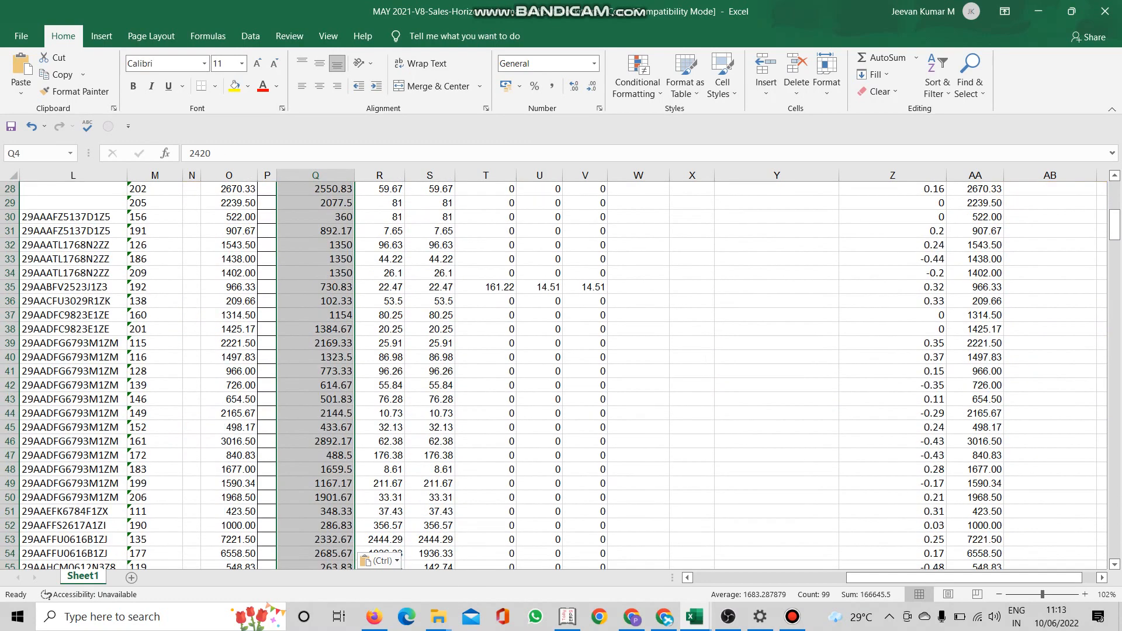
pyautogui.scroll(-3, 560, 376)
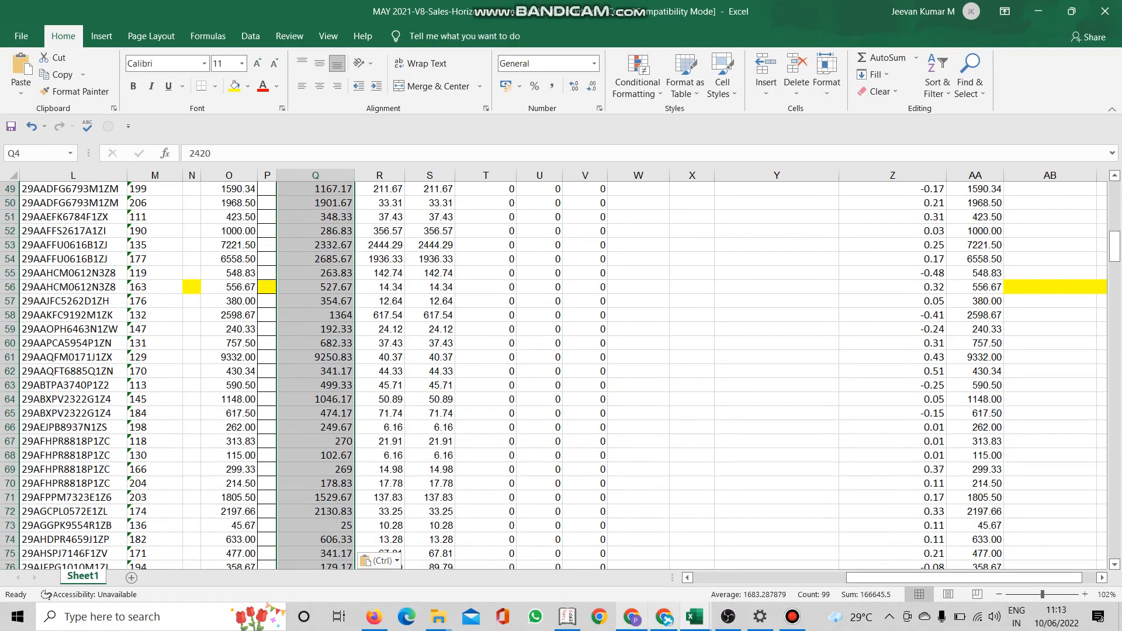
# Switch to the SALES(4) workbook and copy the SGST12 and CGST12 values in K2:L100.
pyautogui.moveTo(694, 617)
pyautogui.click(614, 555)
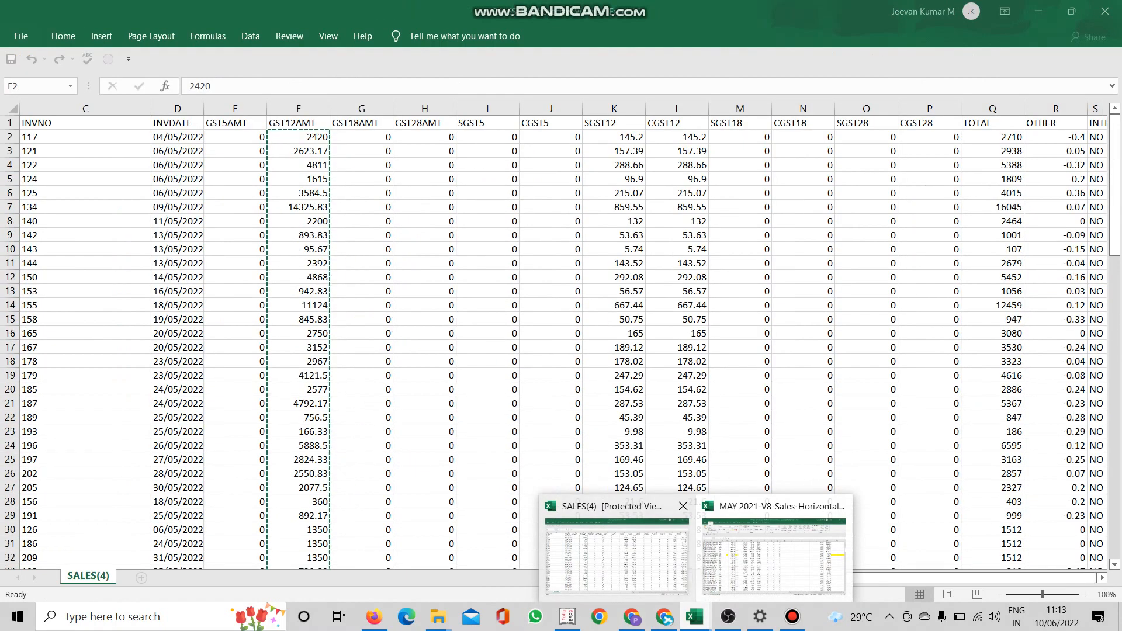
pyautogui.moveTo(614, 136); pyautogui.dragTo(707, 545)
pyautogui.rightClick(641, 178)
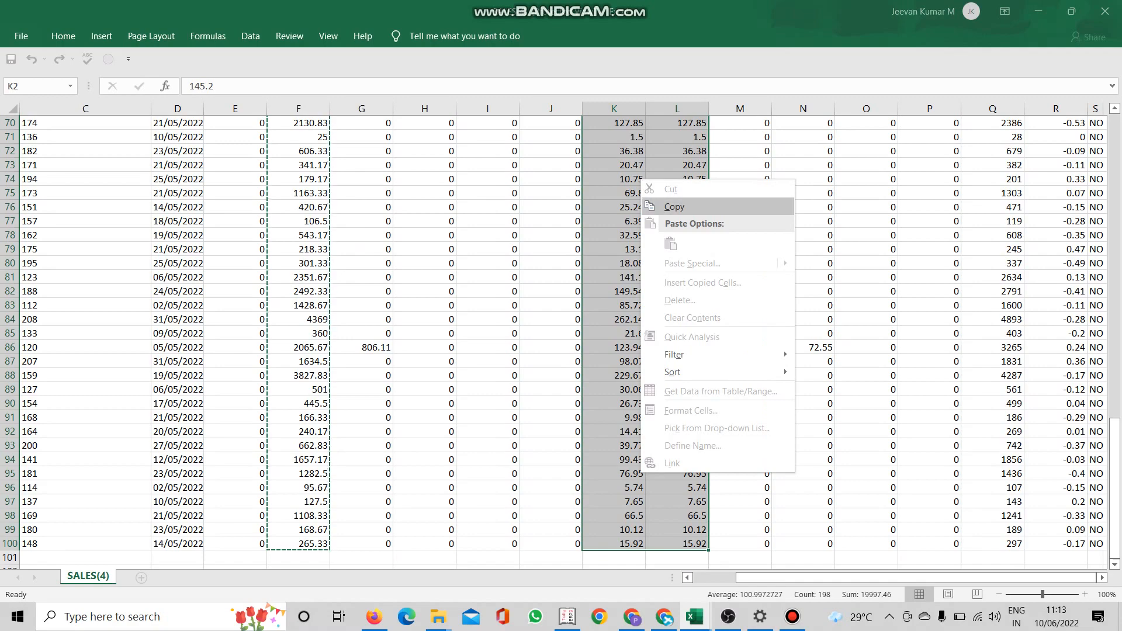
pyautogui.click(666, 206)
pyautogui.scroll(20, 666, 206)
pyautogui.scroll(3, 666, 234)
# Paste the 12% tax amounts into the MAY workbook's CGST and SGST @ 6% columns from R4 and check down to the last row.
pyautogui.click(694, 616)
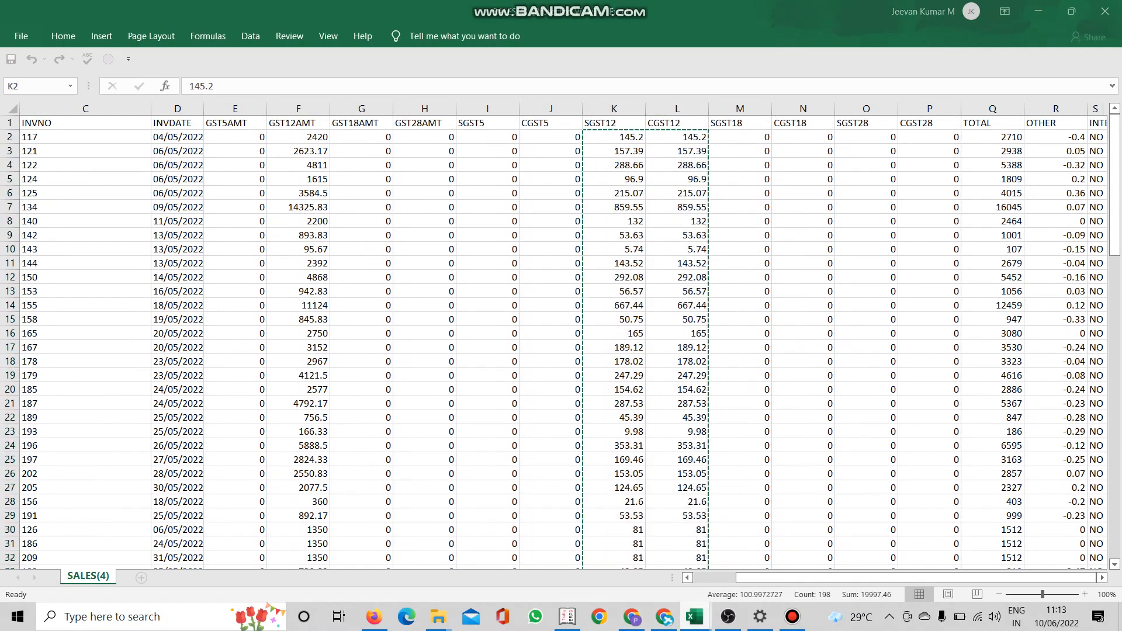
pyautogui.click(774, 549)
pyautogui.scroll(16, 561, 374)
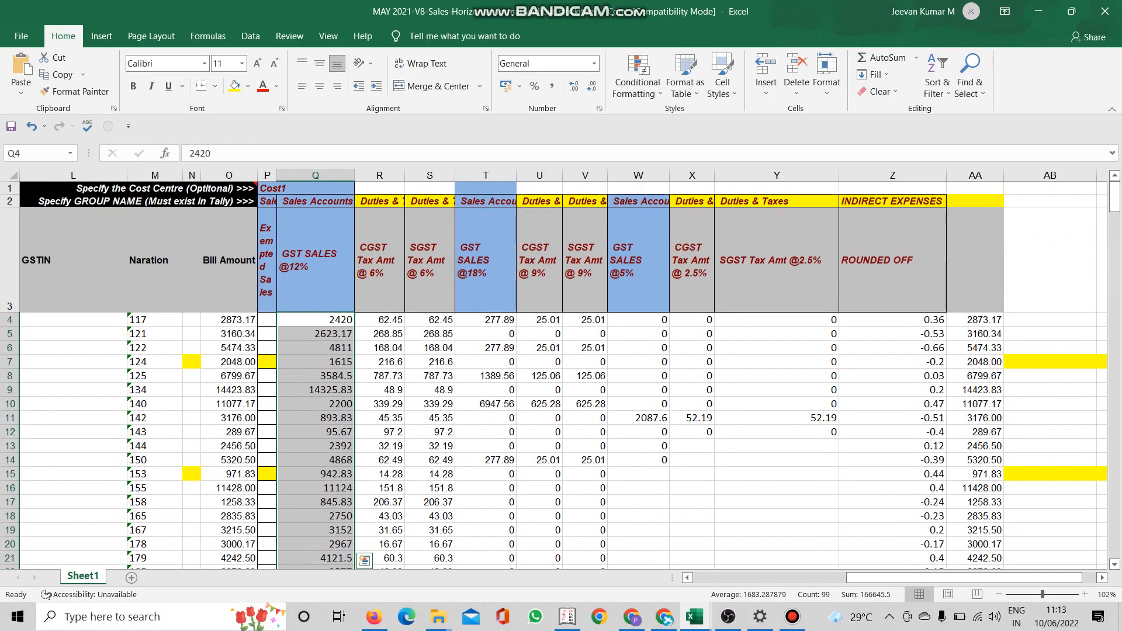
pyautogui.click(378, 319)
pyautogui.rightClick(378, 320)
pyautogui.press('Escape')
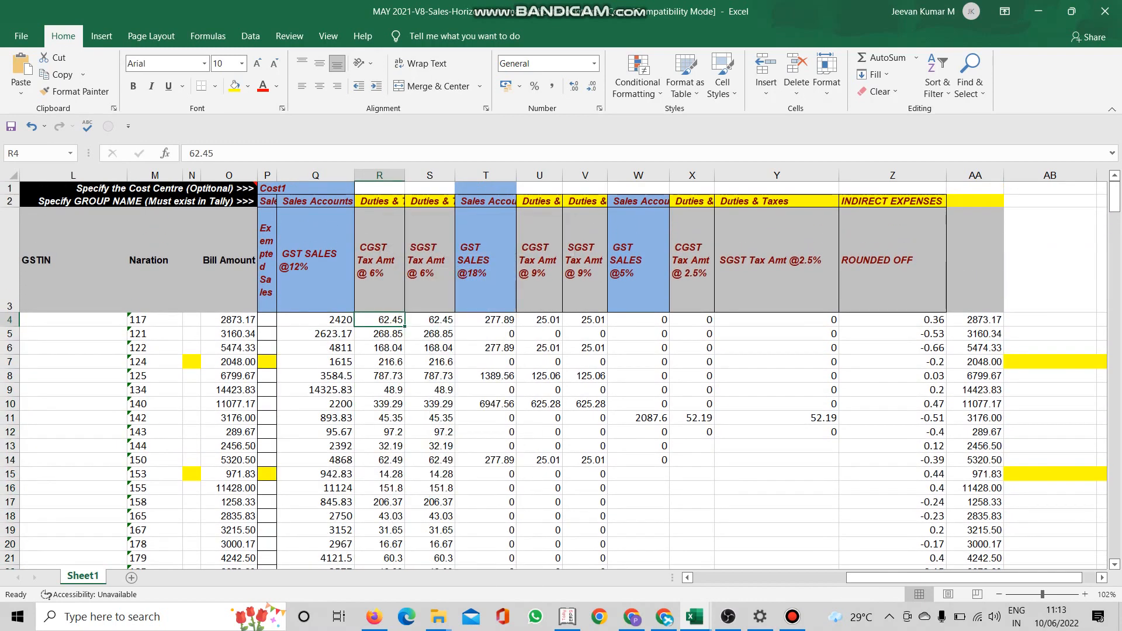
pyautogui.hotkey('ctrl', 'v')
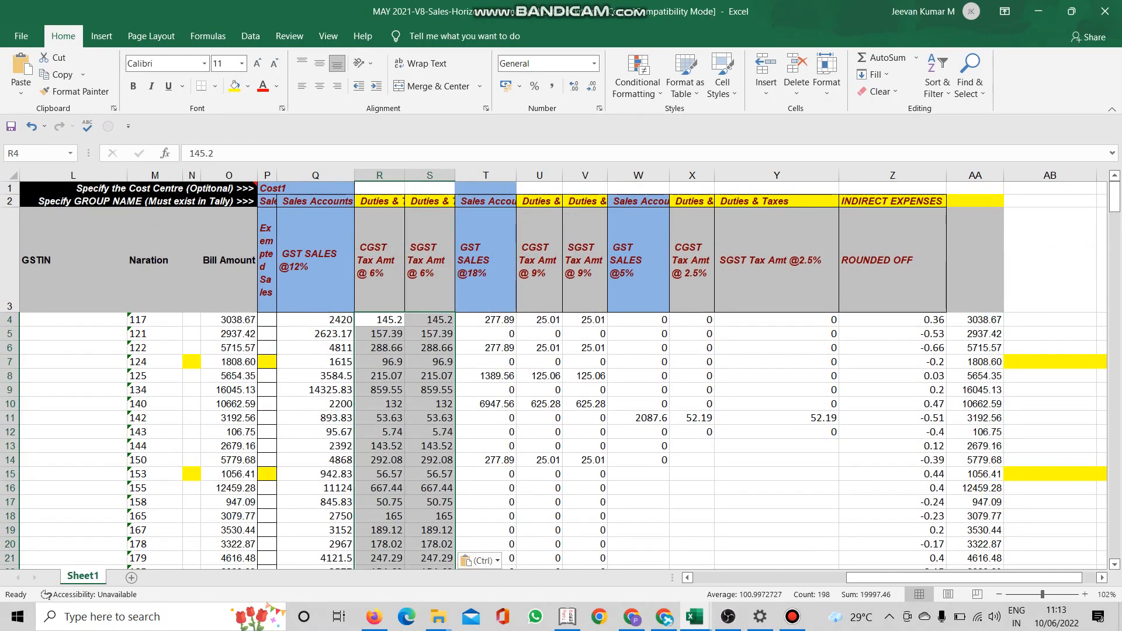
pyautogui.scroll(-20, 561, 374)
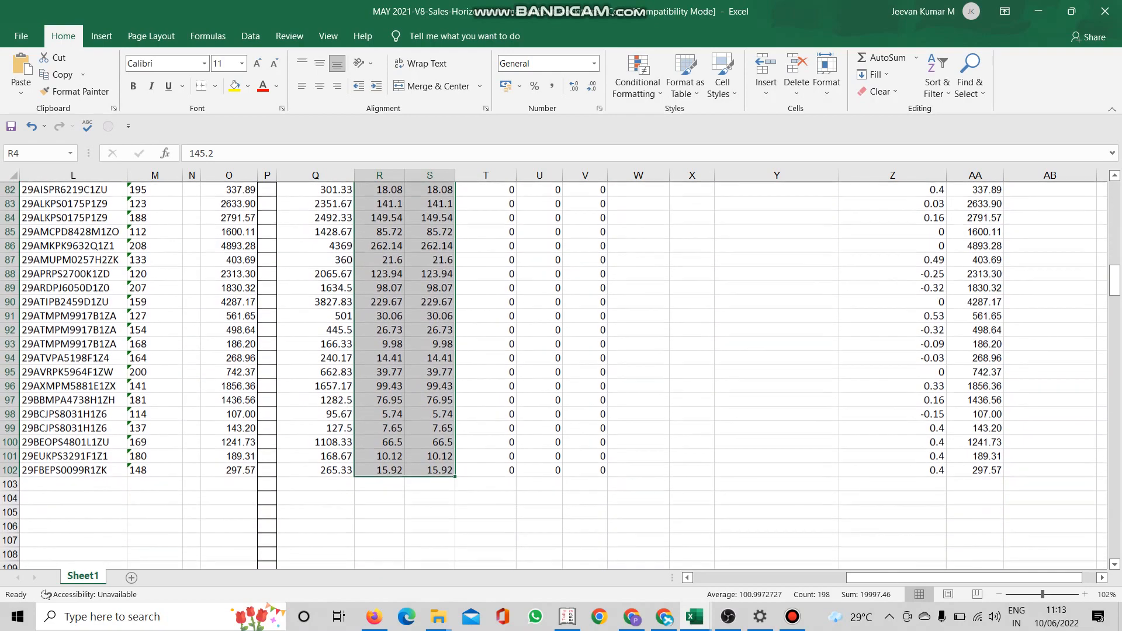
# Switch to the SALES(4) workbook and copy the GST18AMT values in G2:G100.
pyautogui.moveTo(694, 616)
pyautogui.click(626, 549)
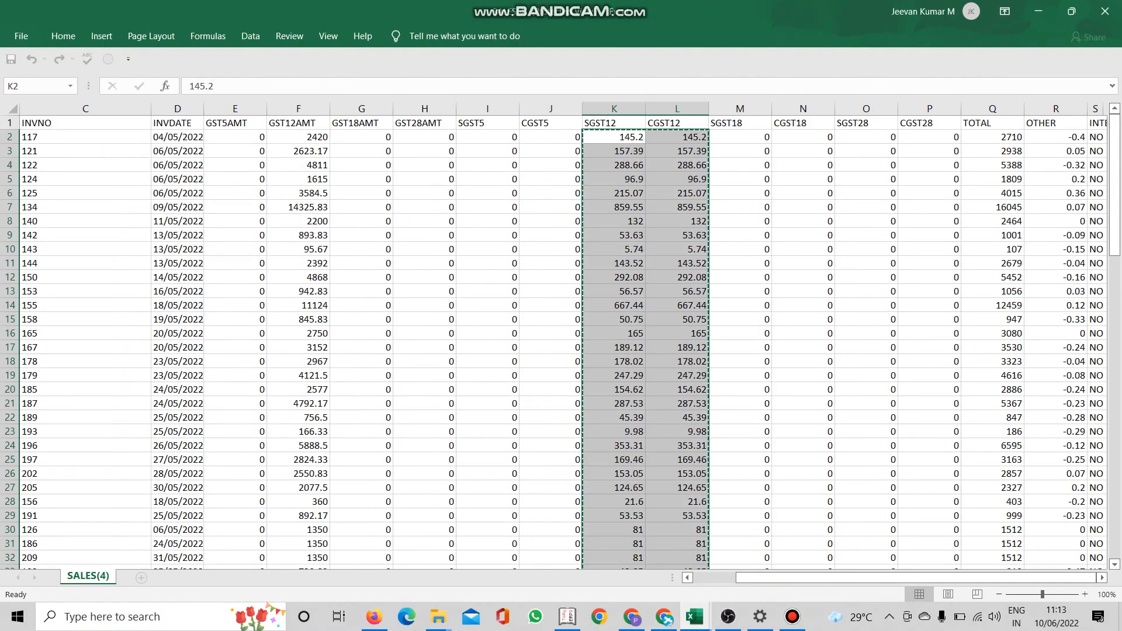
pyautogui.moveTo(362, 137); pyautogui.dragTo(374, 544)
pyautogui.rightClick(356, 248)
pyautogui.click(391, 274)
pyautogui.scroll(20, 390, 274)
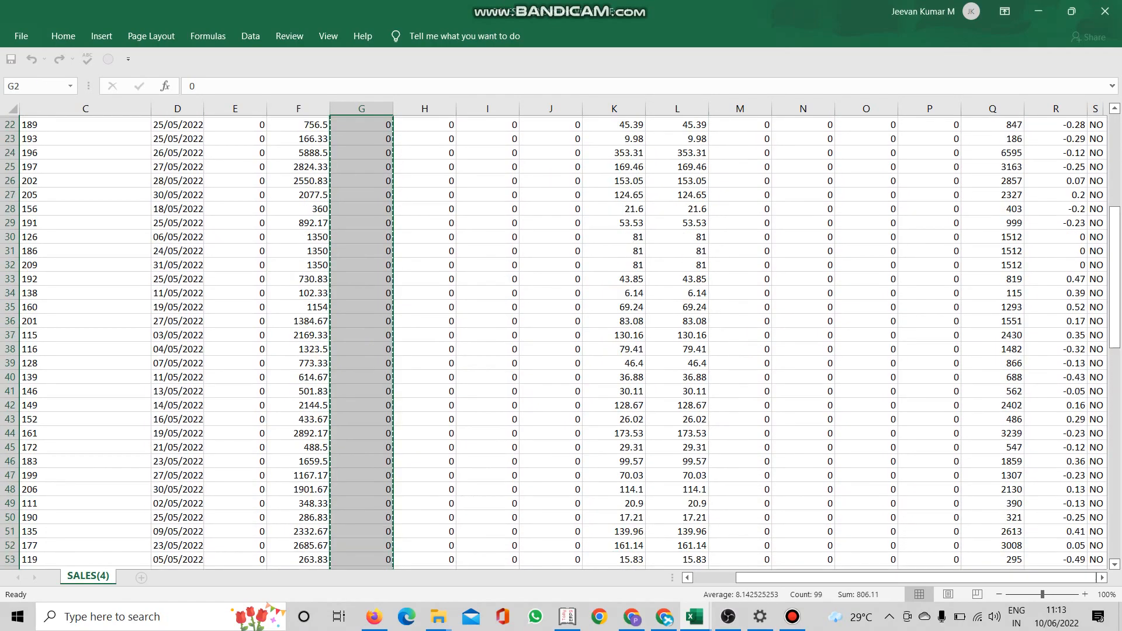
pyautogui.click(695, 617)
pyautogui.click(774, 555)
pyautogui.scroll(20, 561, 374)
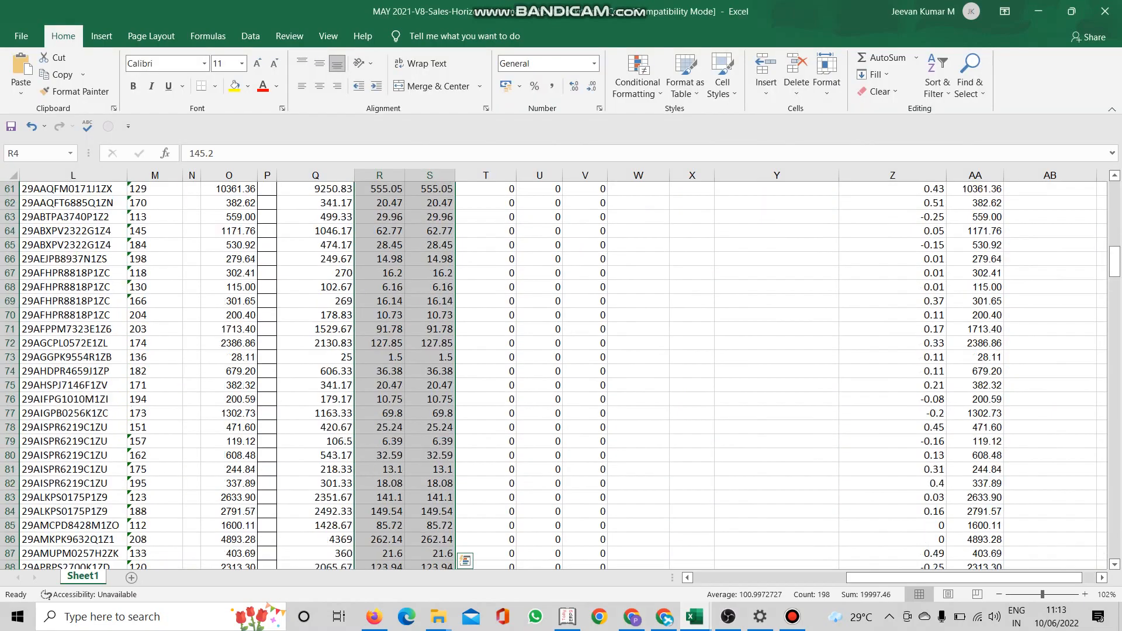
pyautogui.scroll(6, 561, 374)
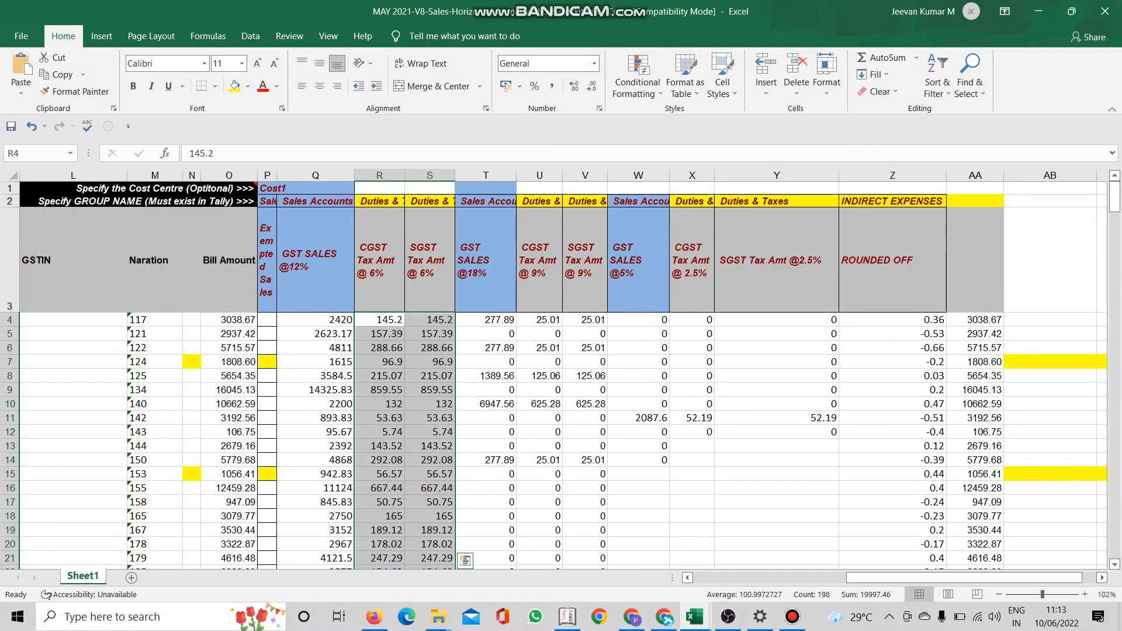
pyautogui.rightClick(476, 320)
pyautogui.click(514, 332)
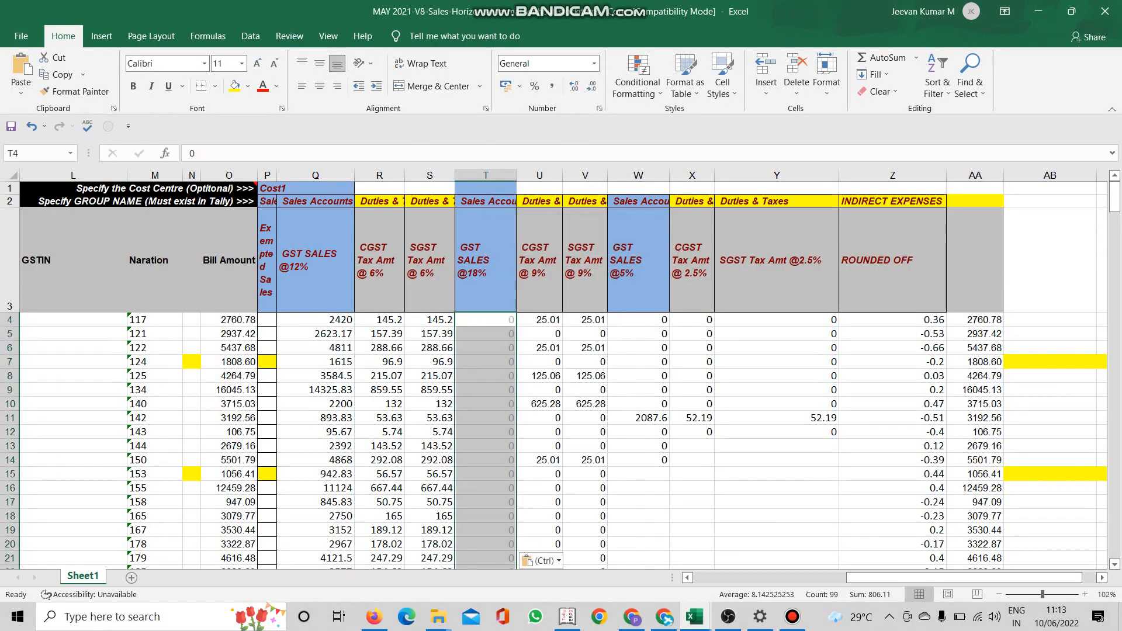
pyautogui.scroll(-13, 561, 374)
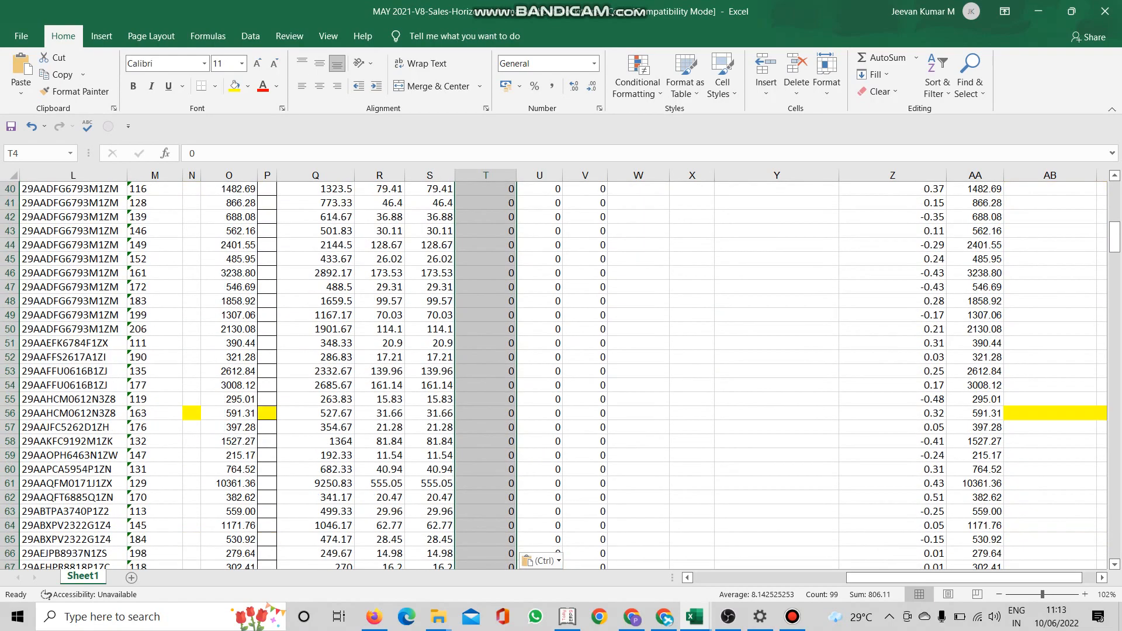
# Switch to the SALES(4) workbook and copy the SGST18 and CGST18 values in M2:N100.
pyautogui.click(694, 616)
pyautogui.click(614, 550)
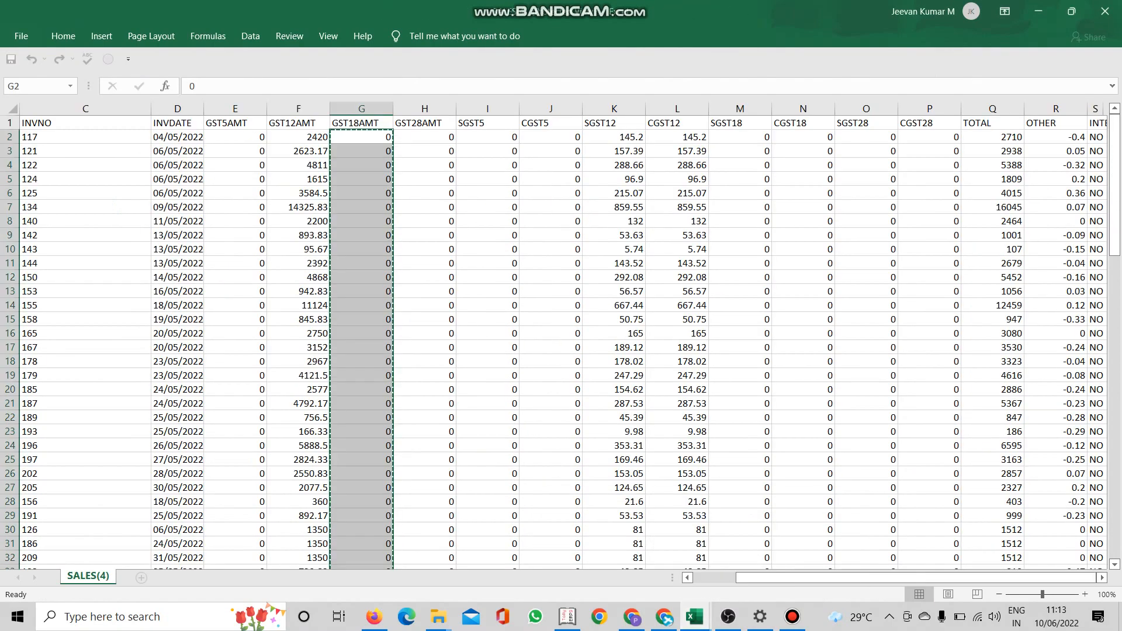
pyautogui.moveTo(740, 137); pyautogui.dragTo(832, 546)
pyautogui.rightClick(797, 246)
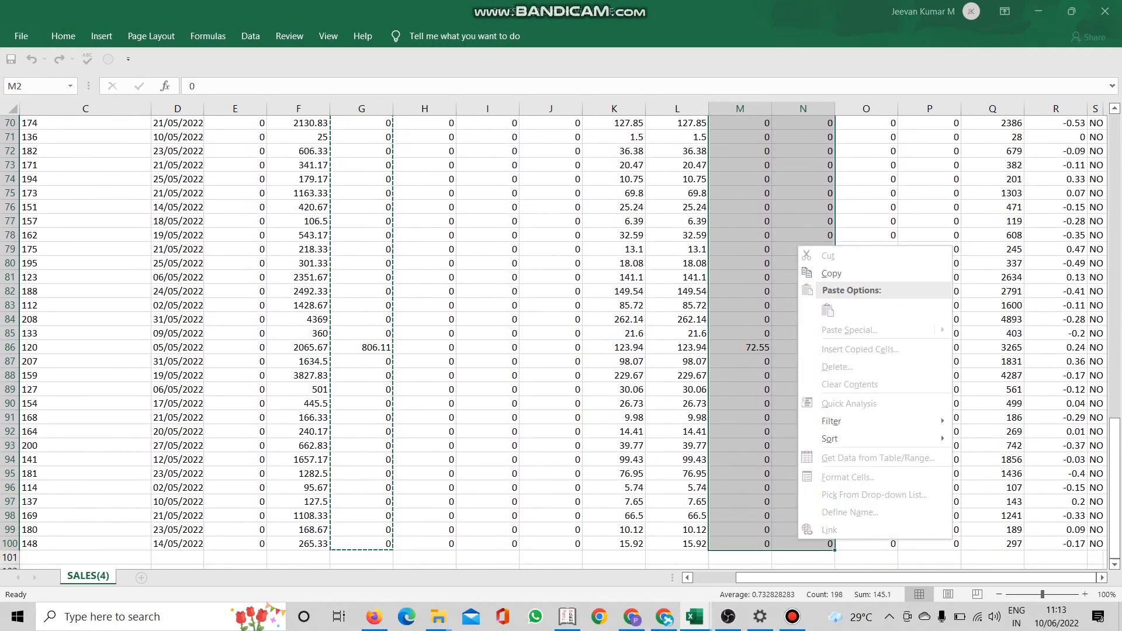
pyautogui.click(818, 273)
pyautogui.scroll(20, 819, 273)
# Paste the 18% tax amounts into the MAY workbook's CGST and SGST @ 9% columns, starting at U4.
pyautogui.moveTo(695, 616)
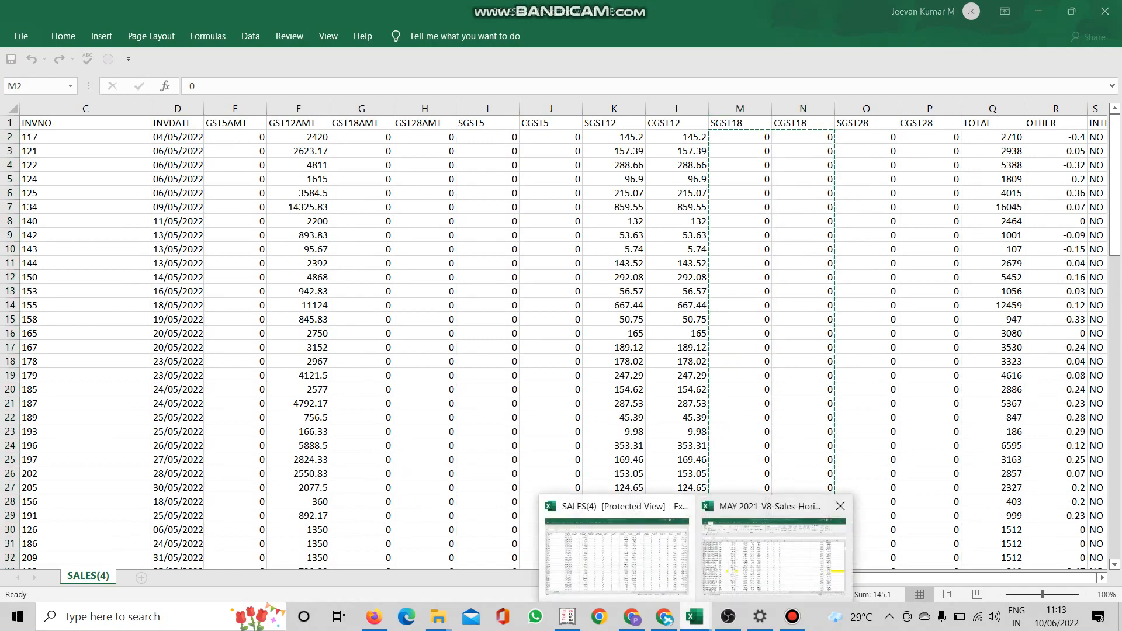
pyautogui.click(777, 584)
pyautogui.scroll(9, 560, 374)
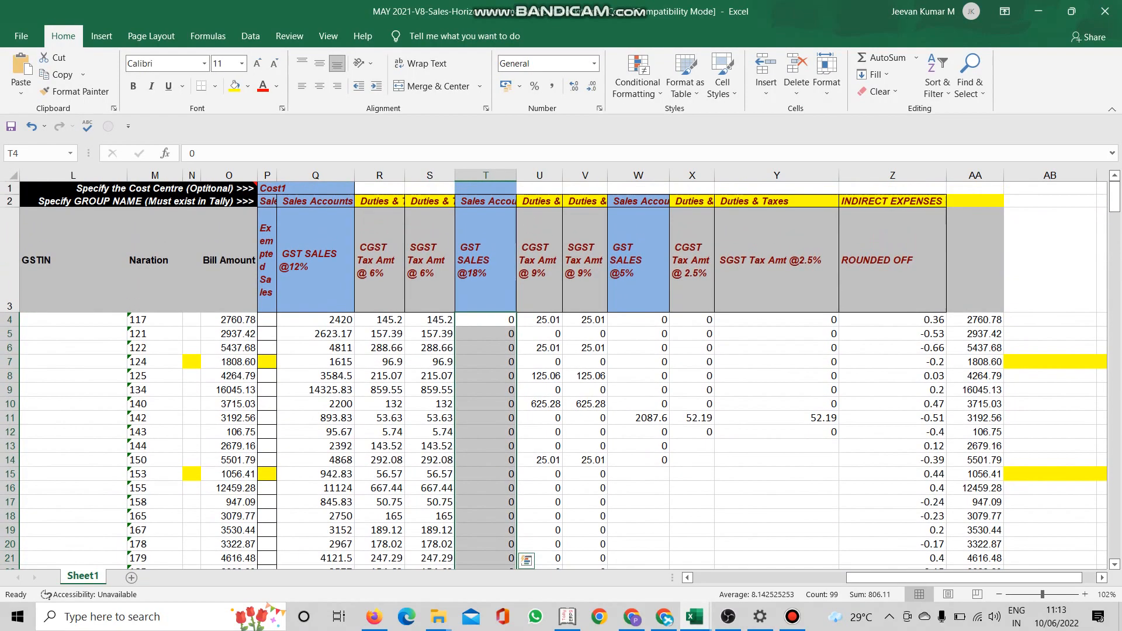
pyautogui.click(535, 320)
pyautogui.rightClick(535, 320)
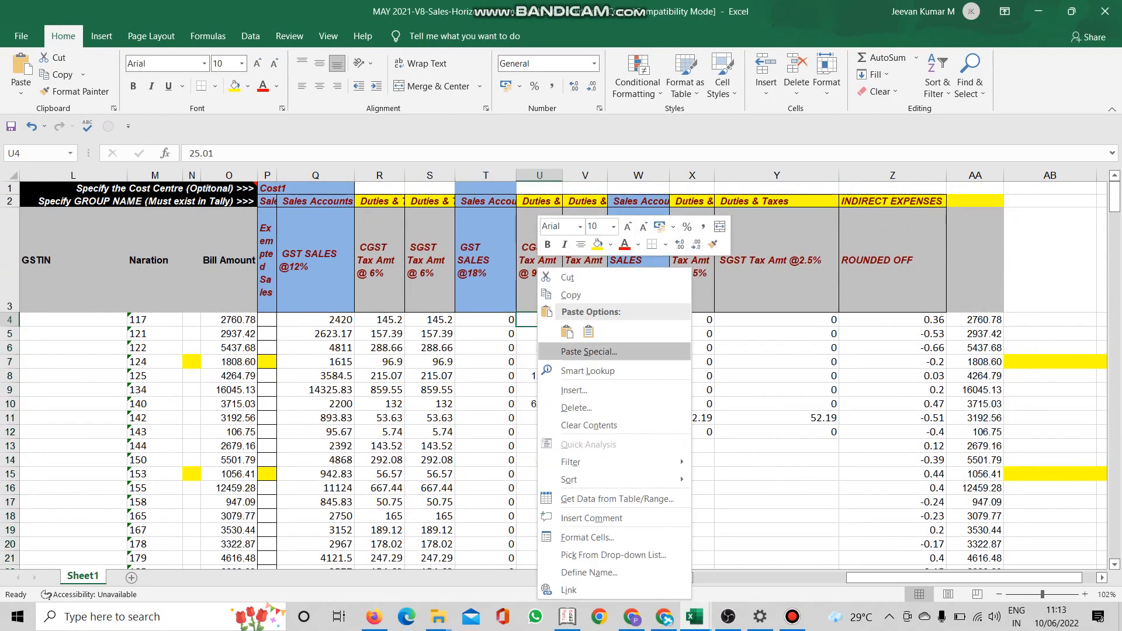
pyautogui.click(566, 331)
pyautogui.scroll(-5, 560, 374)
pyautogui.scroll(5, 559, 374)
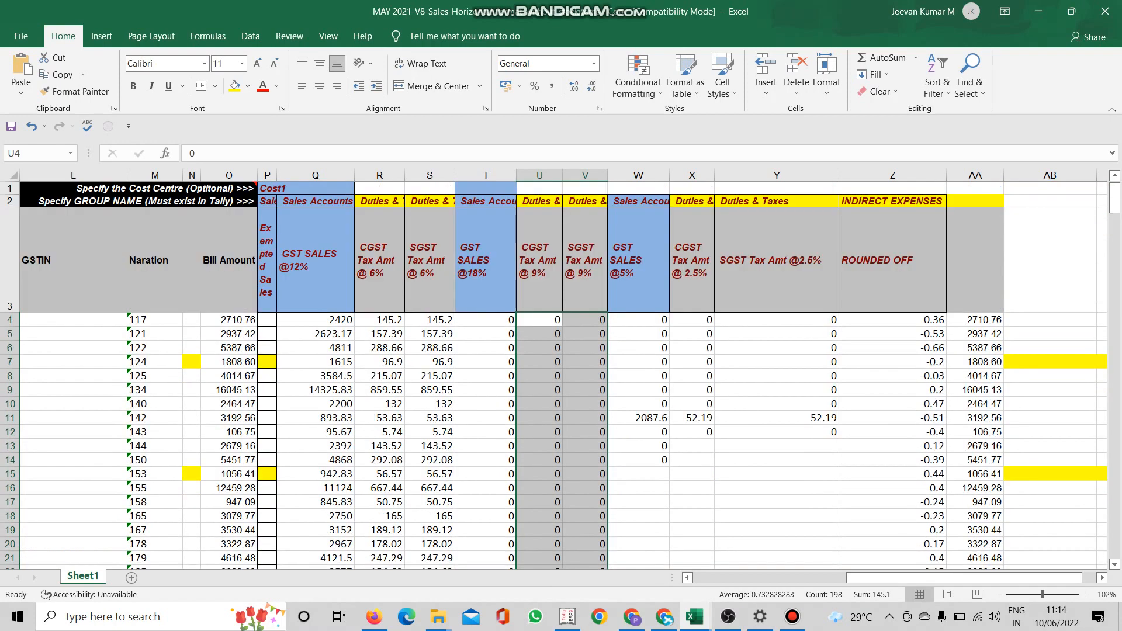
# Clear the old GST SALES @5%, CGST @ 2.5% and SGST @2.5% values in W4:Y103.
pyautogui.moveTo(638, 320); pyautogui.dragTo(837, 545)
pyautogui.moveTo(792, 616)
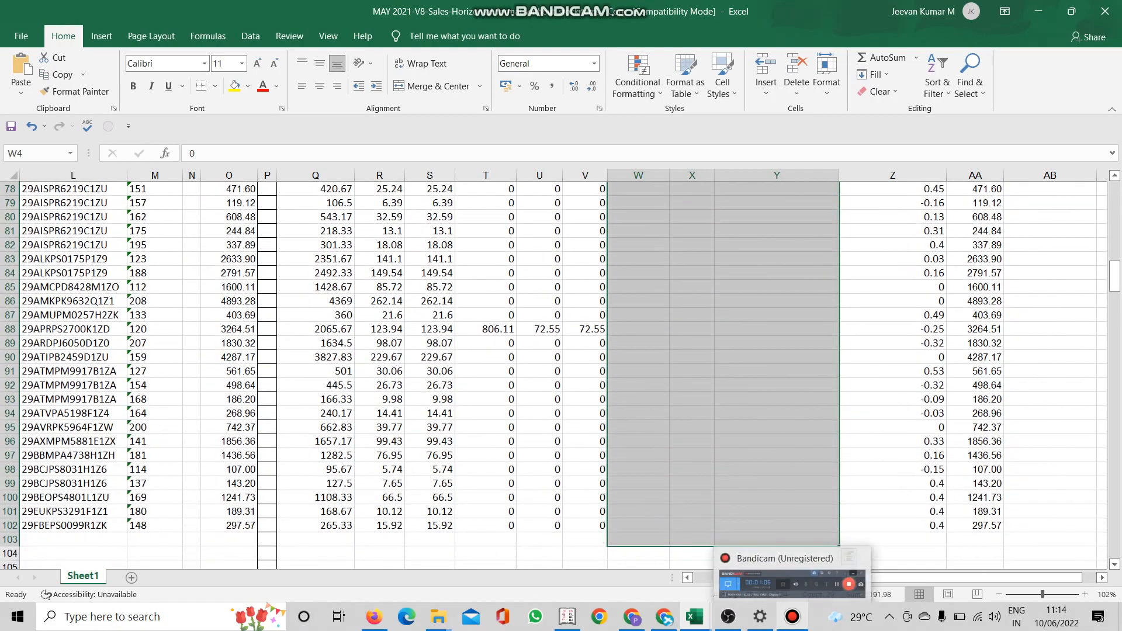
pyautogui.scroll(20, 783, 467)
pyautogui.click(783, 473)
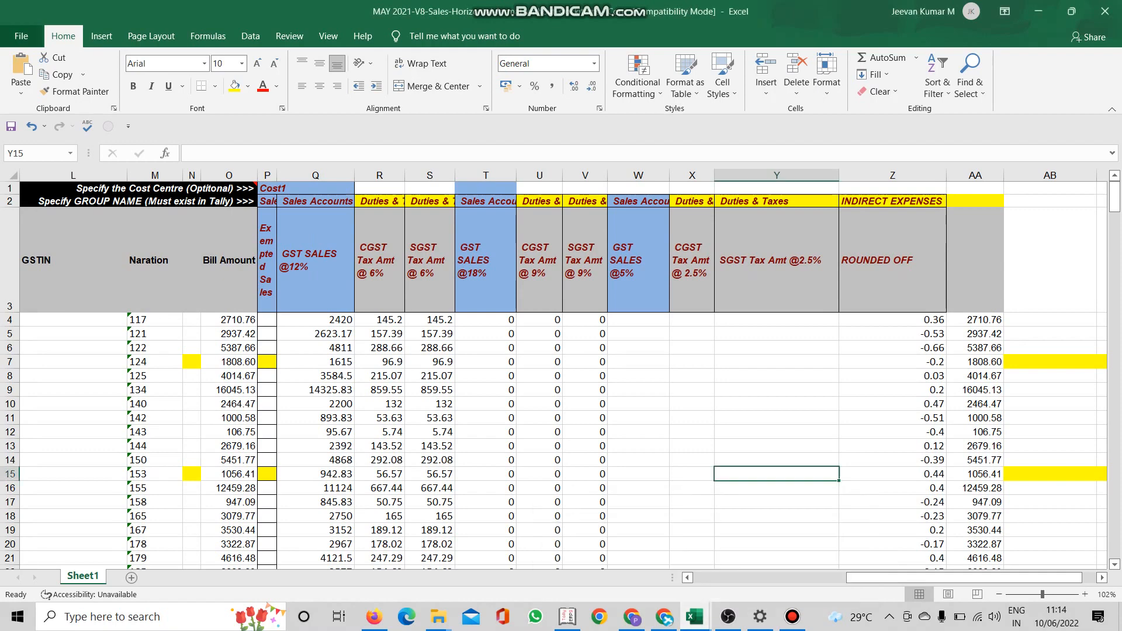
# Switch to the SALES(4) workbook and examine its GST amount and tax columns down to row 100.
pyautogui.moveTo(694, 617)
pyautogui.click(608, 553)
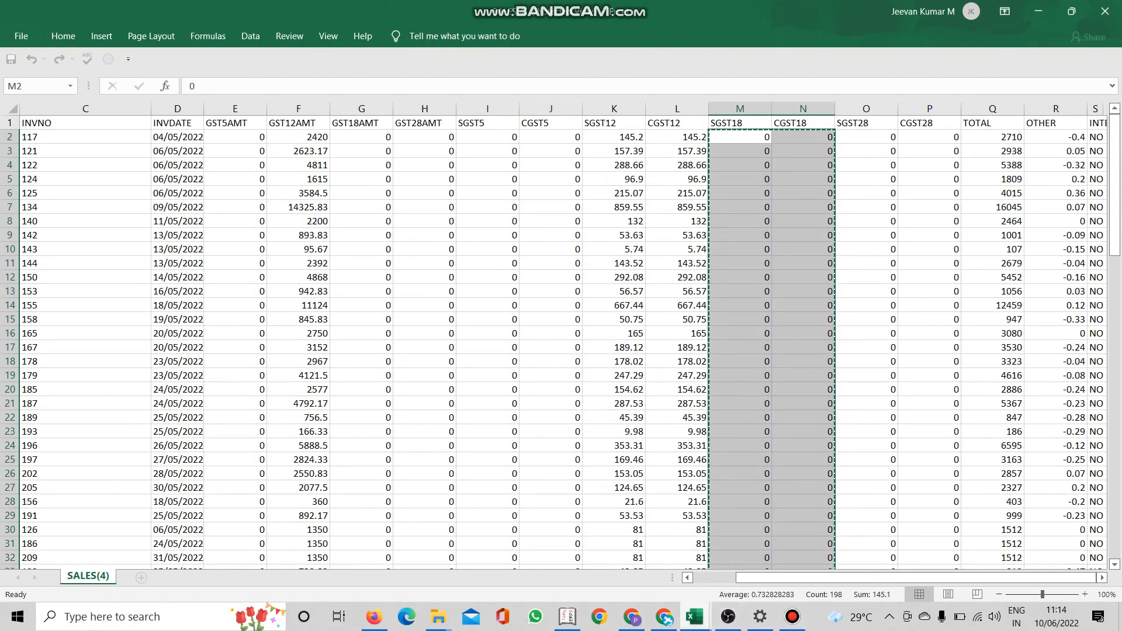
pyautogui.moveTo(694, 617)
pyautogui.click(777, 584)
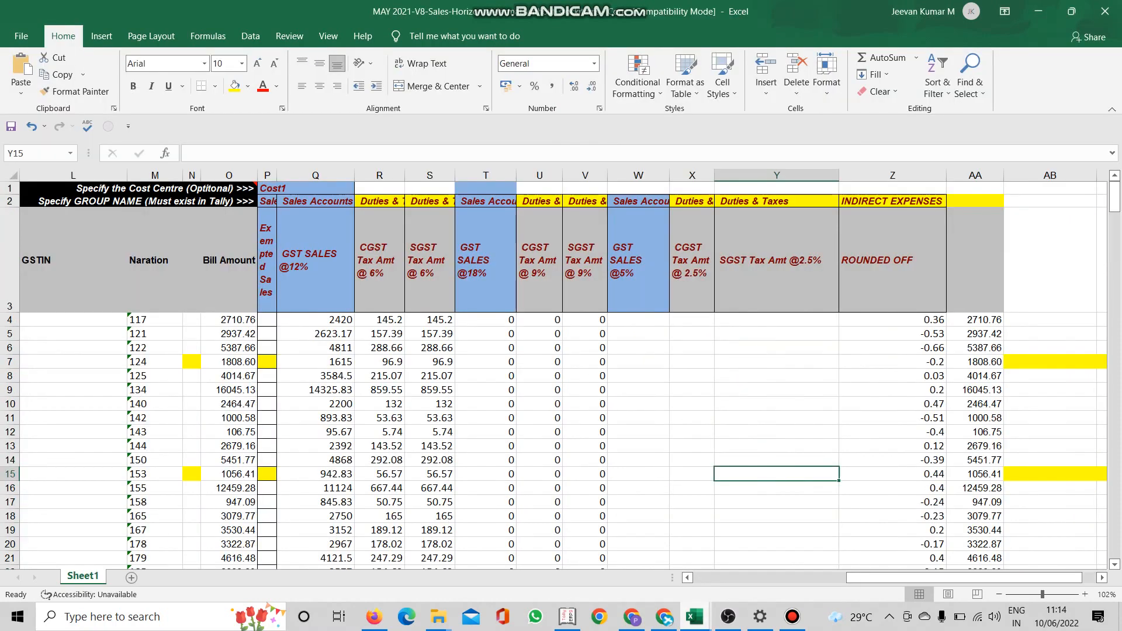
pyautogui.click(608, 552)
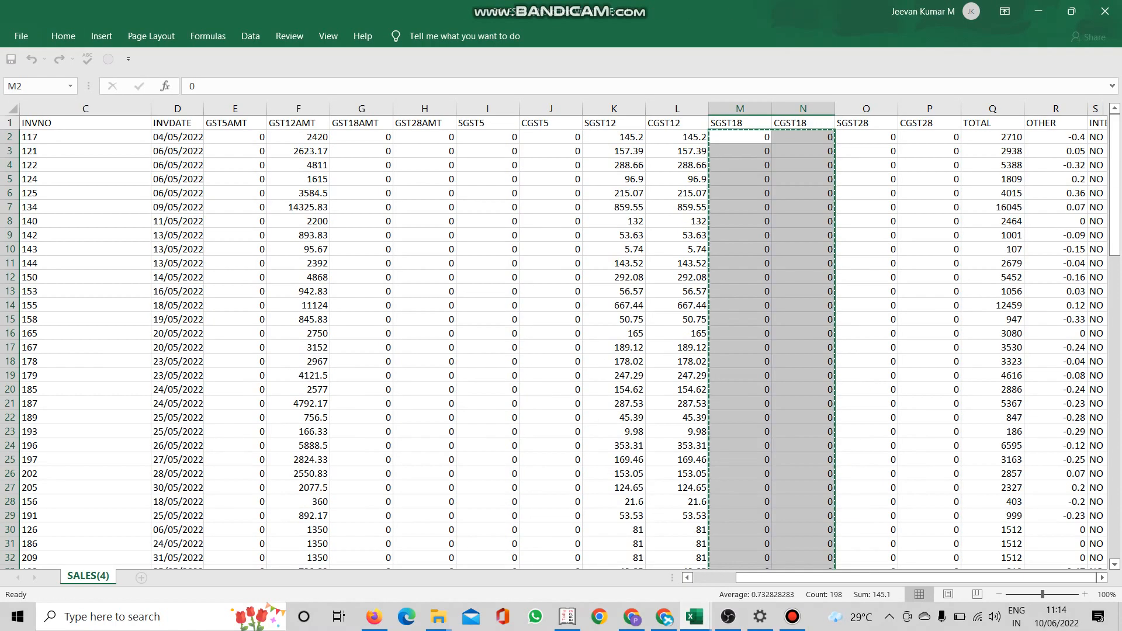
pyautogui.scroll(-10, 561, 341)
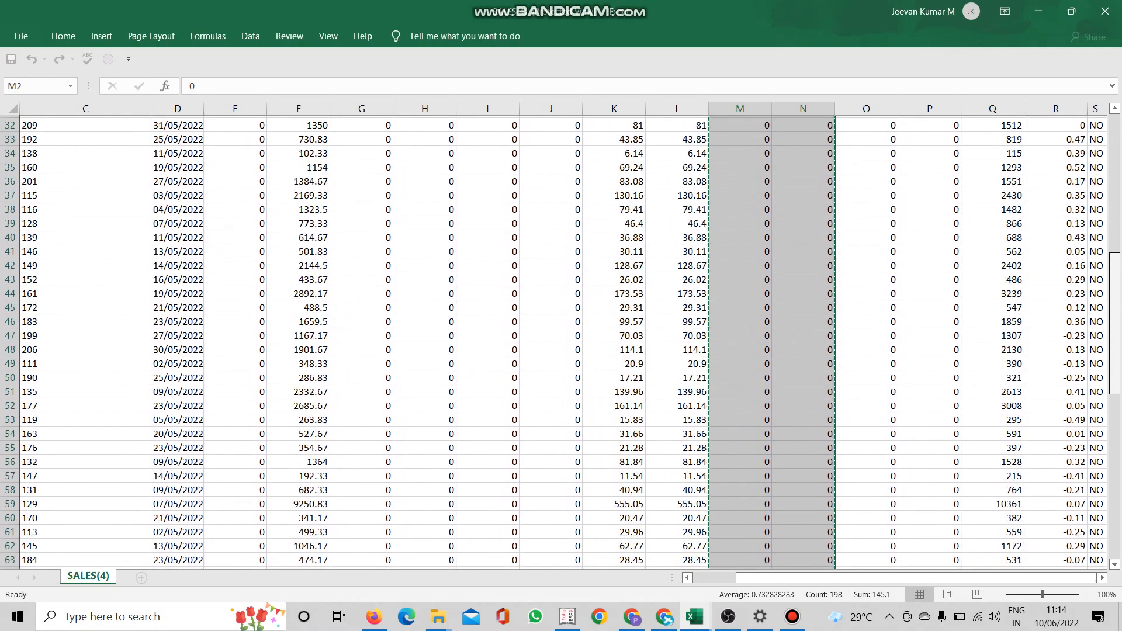
pyautogui.scroll(-12, 561, 342)
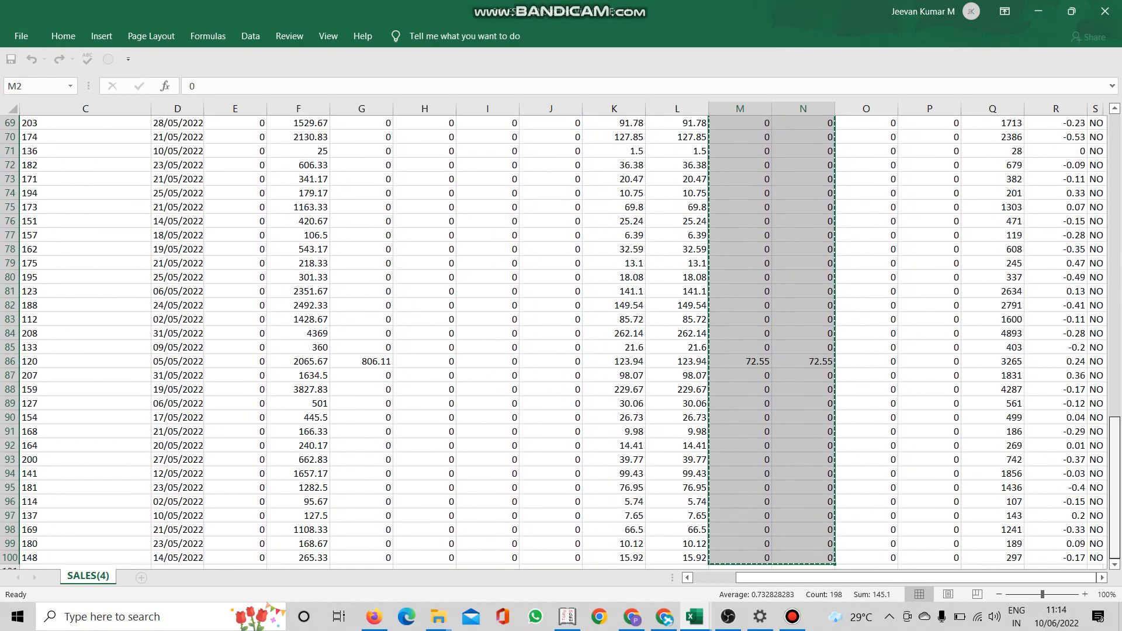
pyautogui.scroll(20, 561, 342)
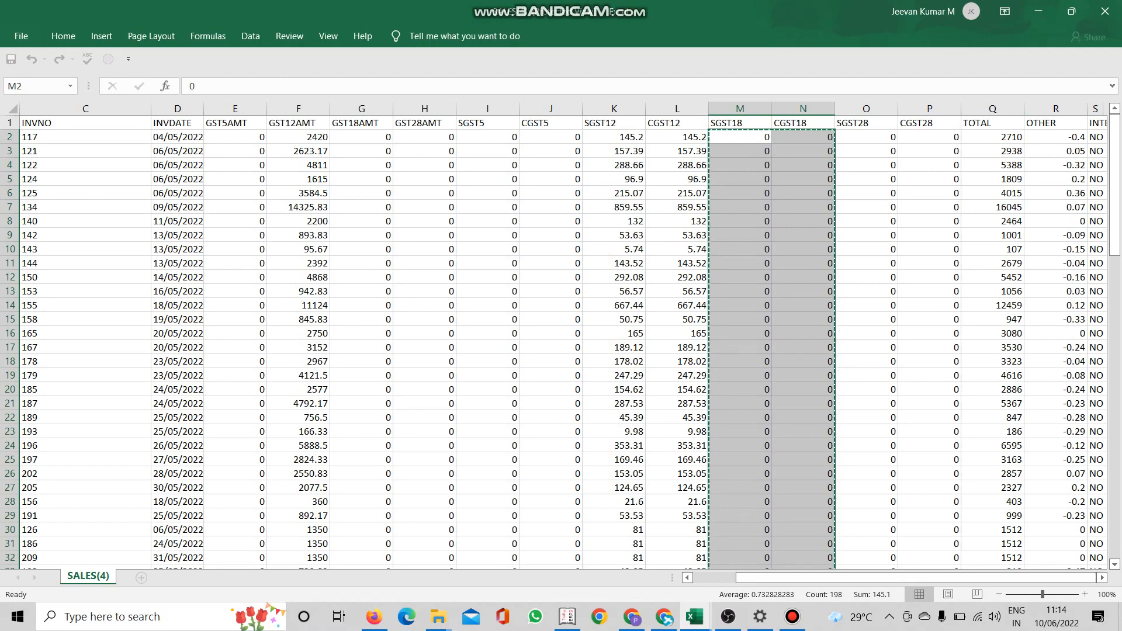
# Copy the OTHER column values in R2:R100 of the SALES(4) workbook.
pyautogui.moveTo(1055, 137); pyautogui.dragTo(1080, 552)
pyautogui.rightClick(1065, 212)
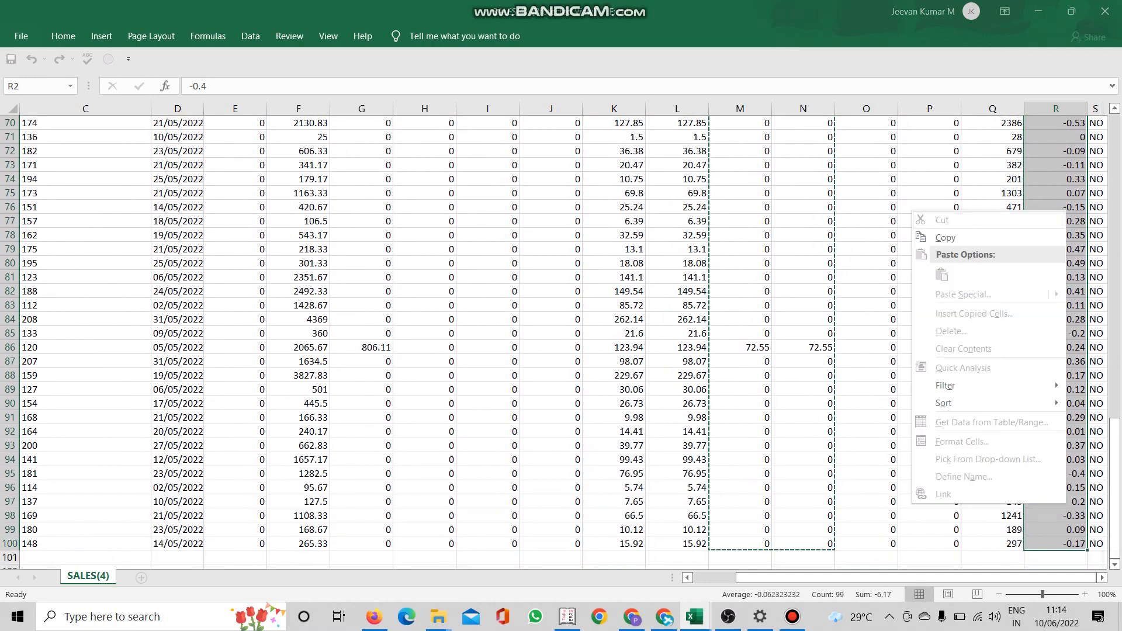
pyautogui.click(945, 238)
pyautogui.scroll(20, 946, 238)
# Switch to the MAY workbook and paste the copied OTHER values into the ROUNDED OFF column, starting at Z4.
pyautogui.click(694, 617)
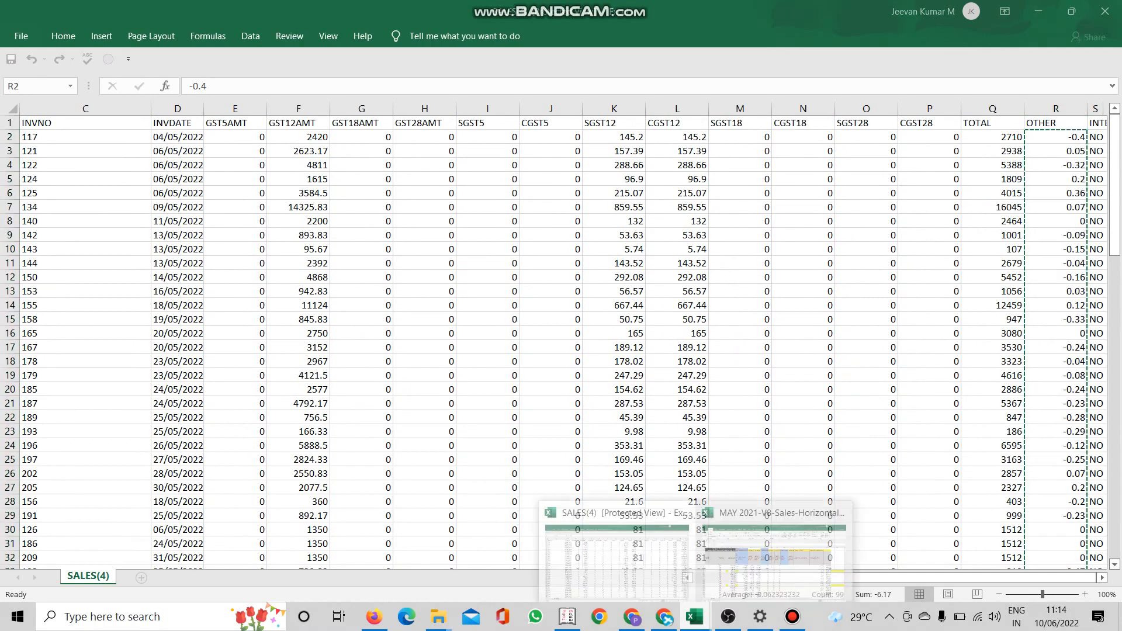
pyautogui.click(774, 555)
pyautogui.click(892, 319)
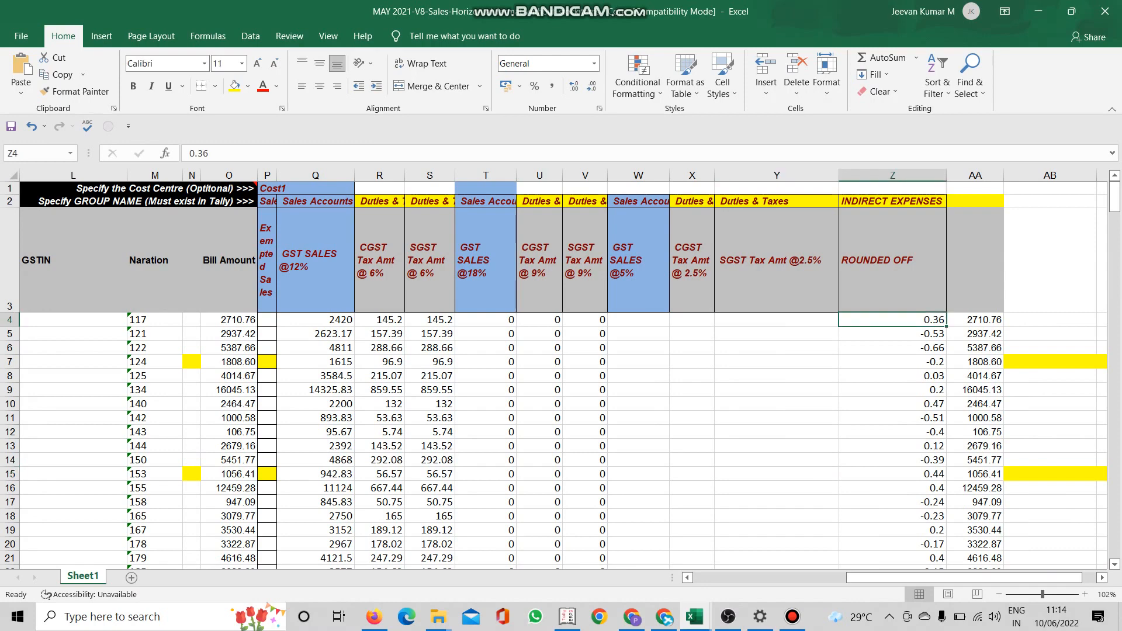
pyautogui.rightClick(901, 320)
pyautogui.click(931, 331)
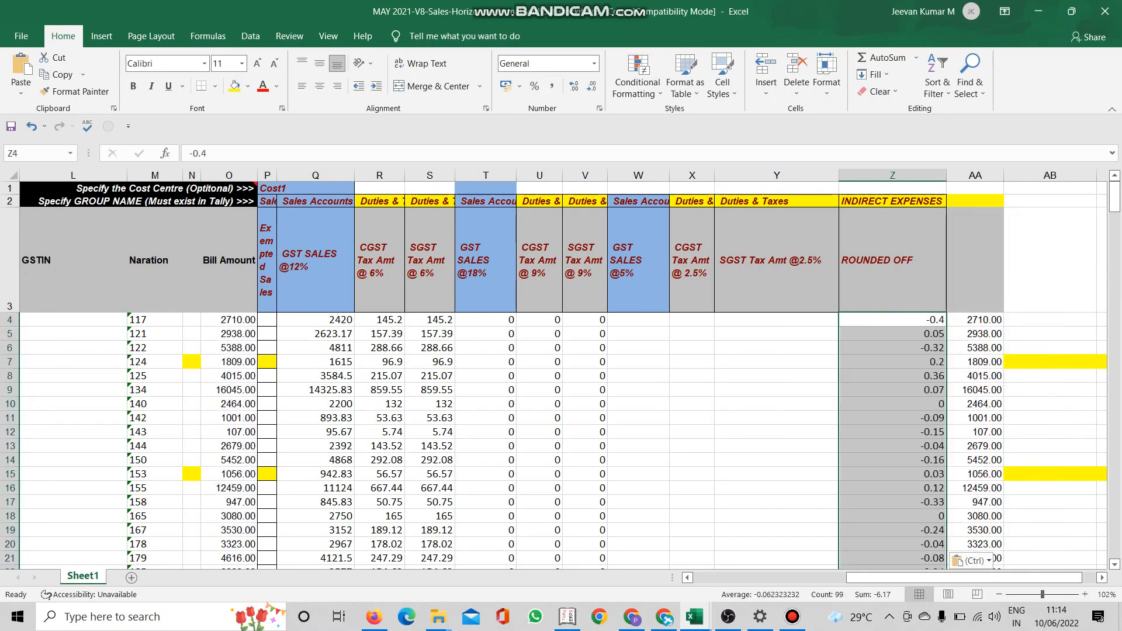
# Compare the sum of the MAY workbook's Bill Amount column with the sum of the TOTAL column in SALES(4).
pyautogui.click(228, 176)
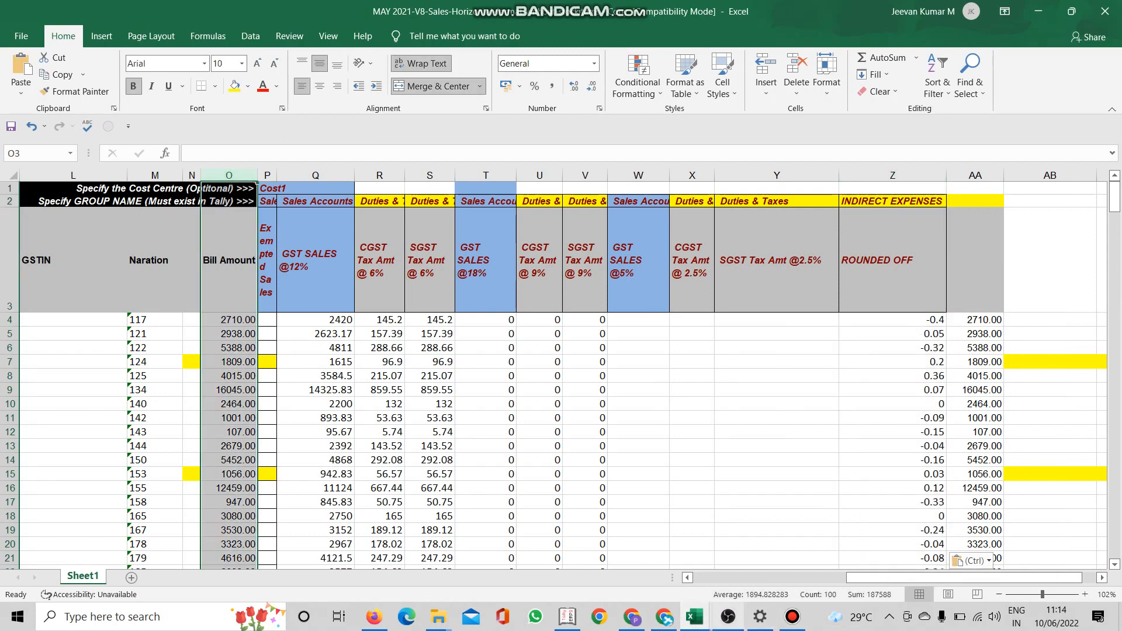
pyautogui.click(695, 617)
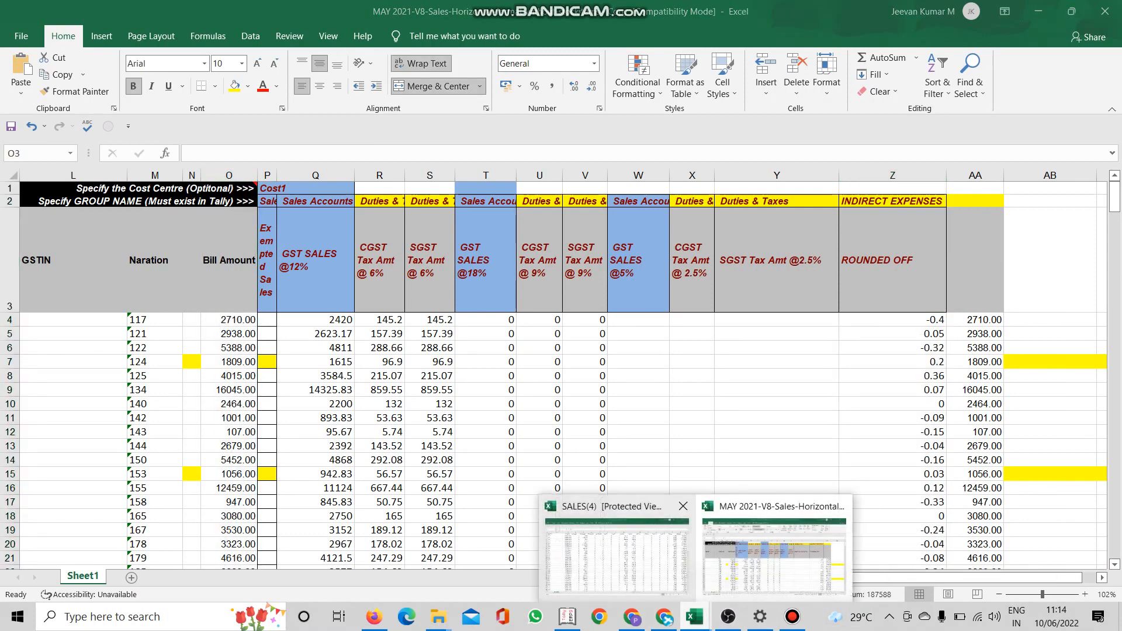
pyautogui.click(616, 556)
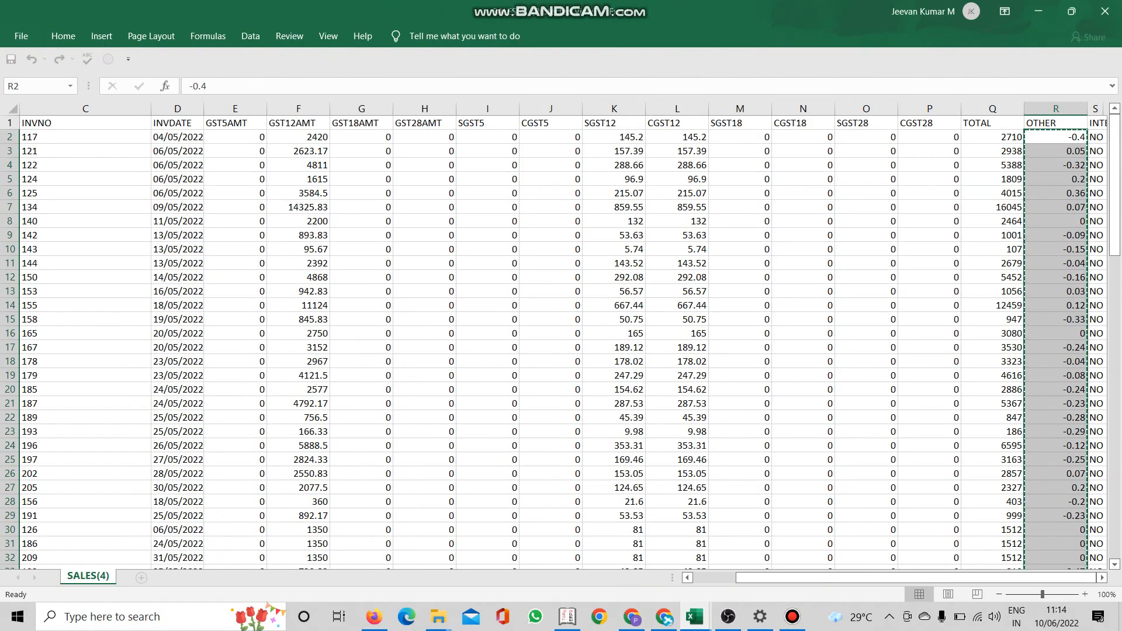
pyautogui.scroll(-20, 561, 339)
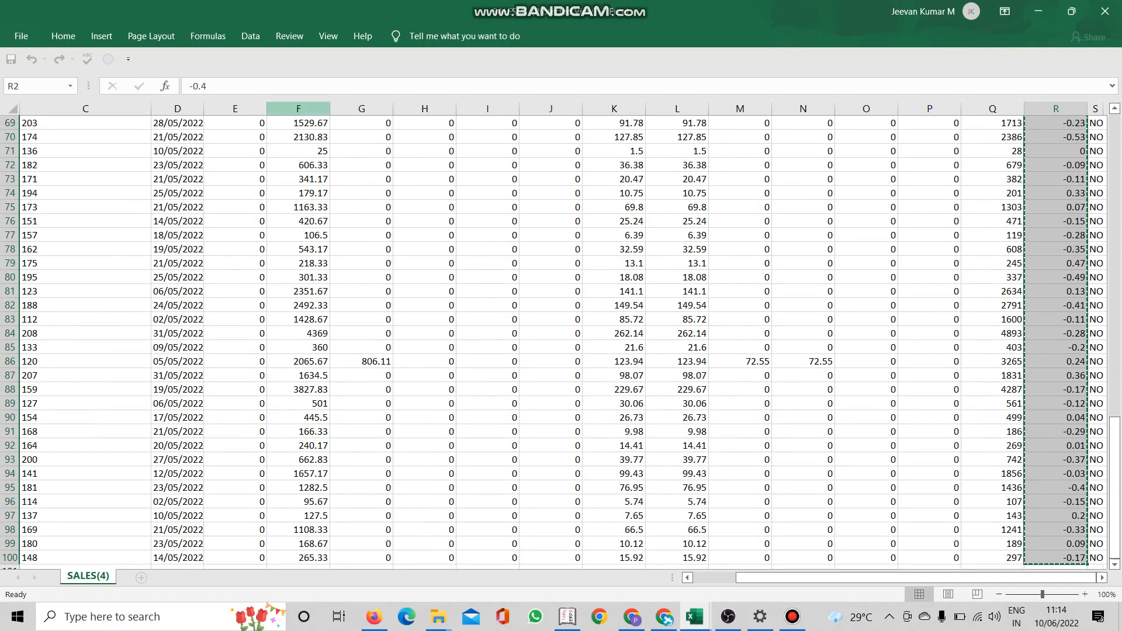
pyautogui.click(299, 108)
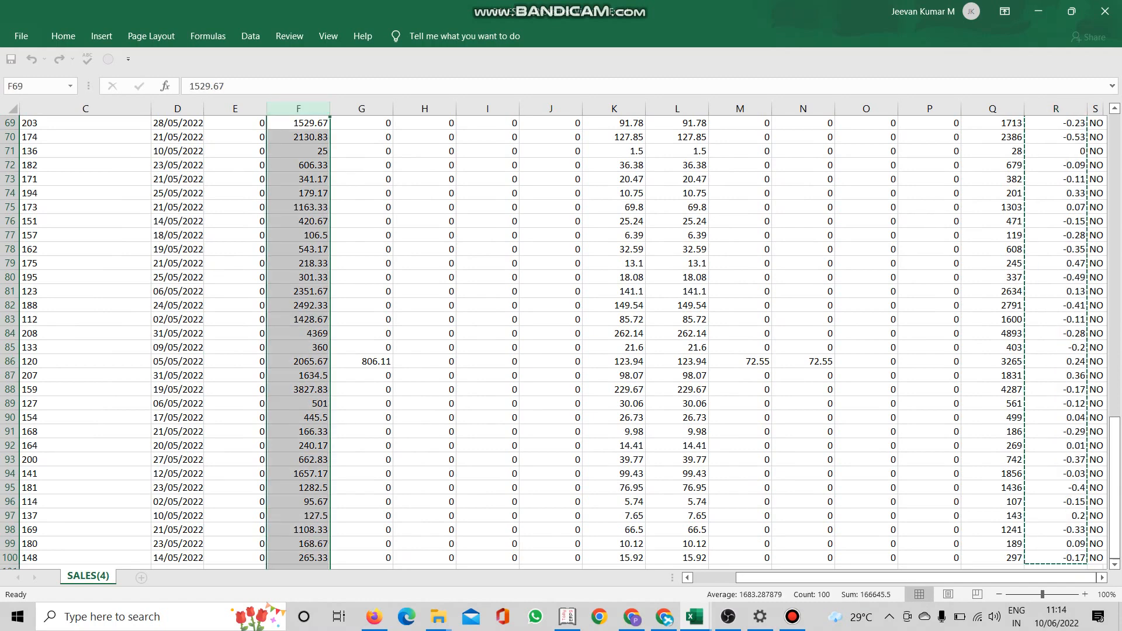
pyautogui.hscroll(2, 561, 339)
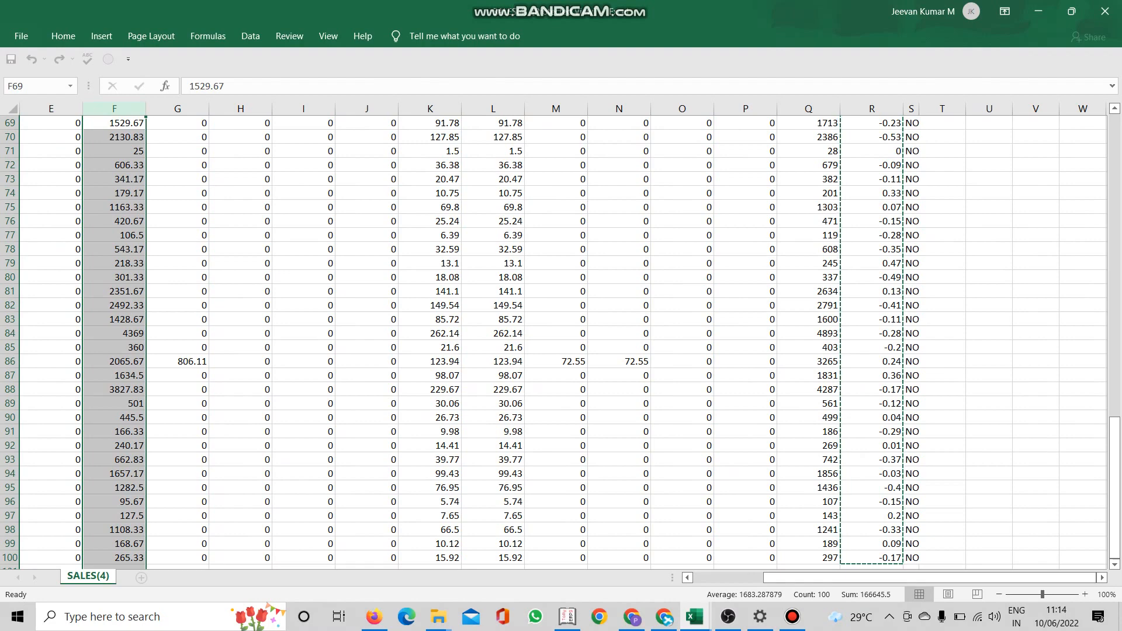
pyautogui.hscroll(-4, 561, 339)
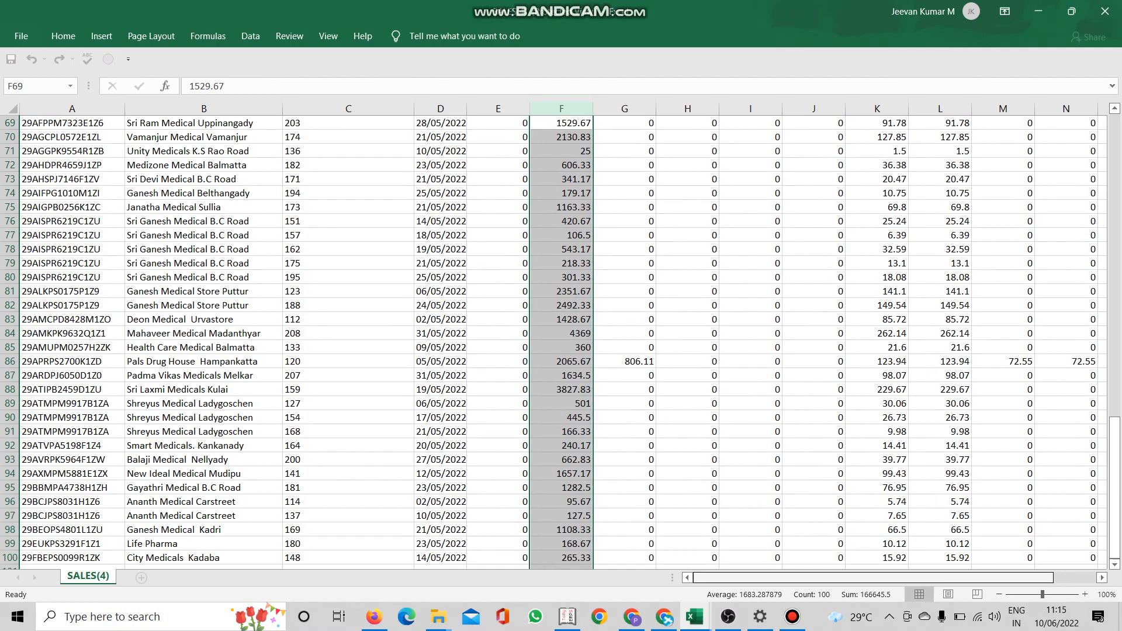
pyautogui.scroll(-5, 561, 339)
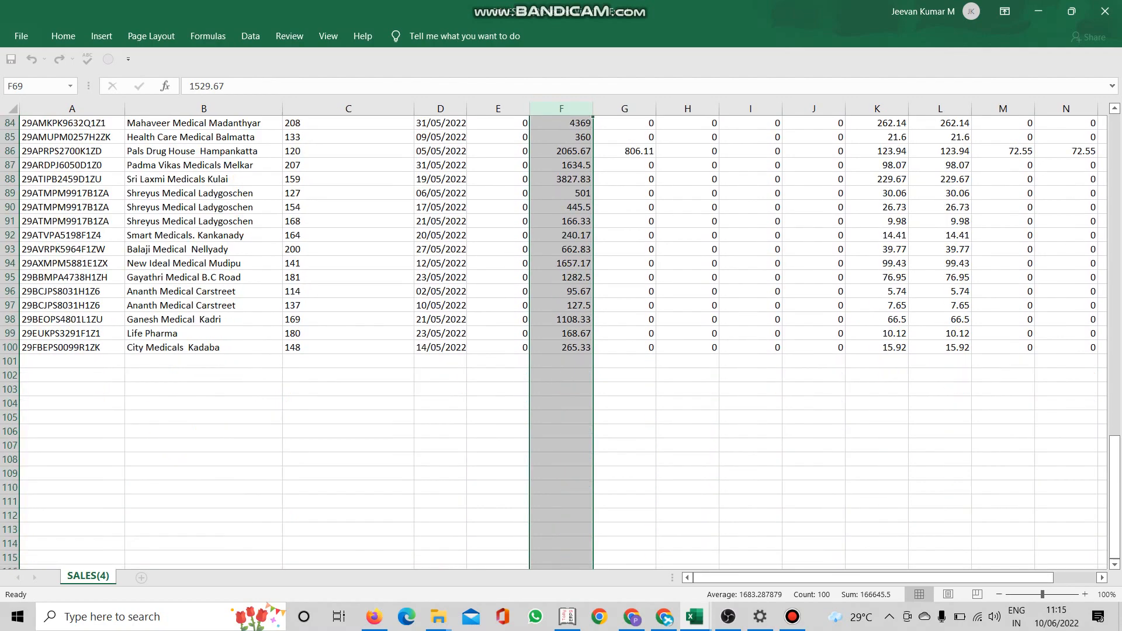
pyautogui.scroll(20, 561, 339)
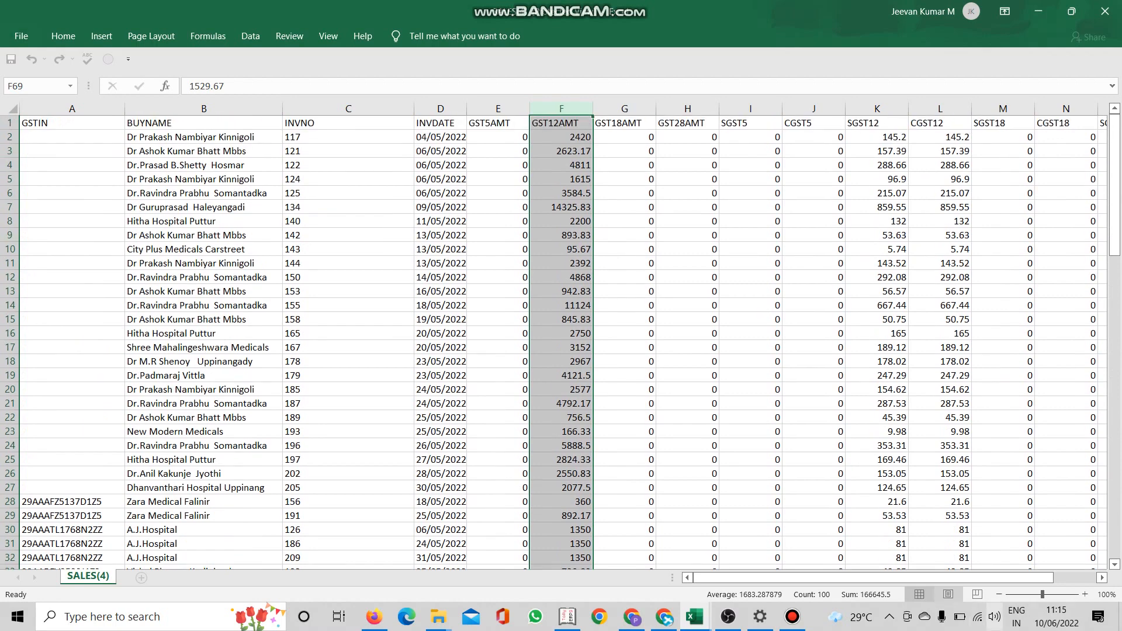
pyautogui.hscroll(1, 561, 339)
pyautogui.hscroll(2, 561, 339)
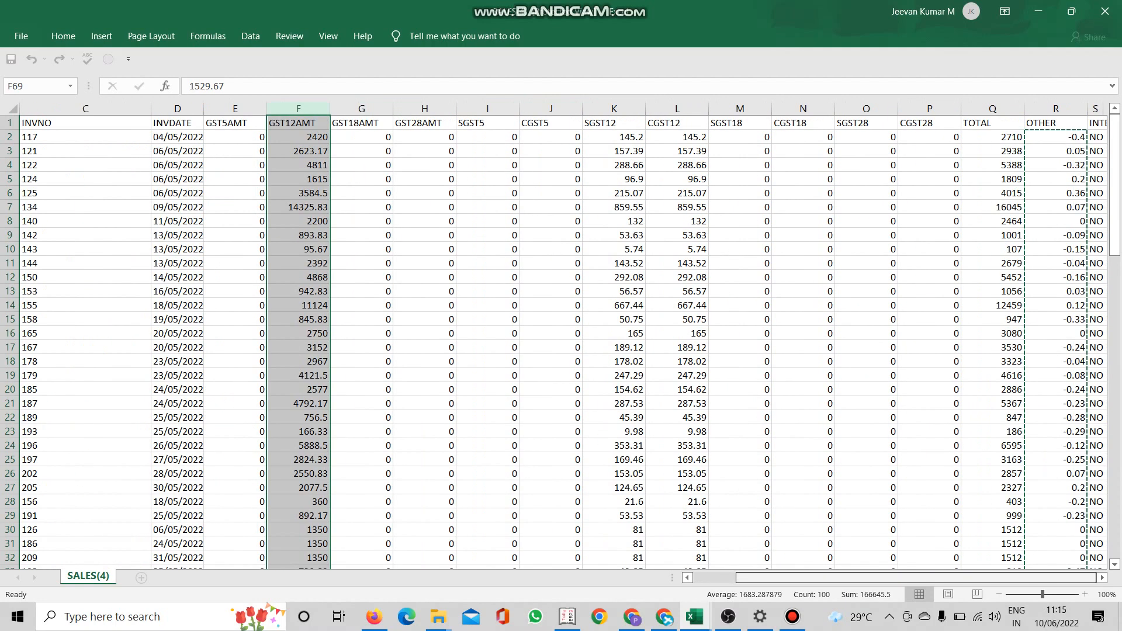
pyautogui.click(992, 109)
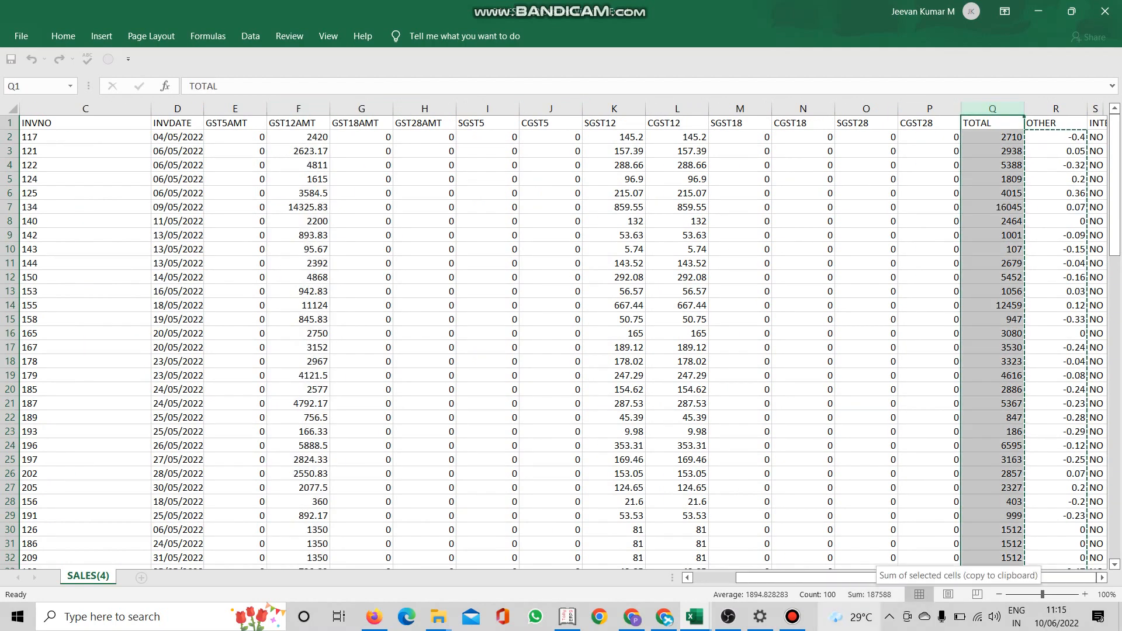
pyautogui.moveTo(694, 617)
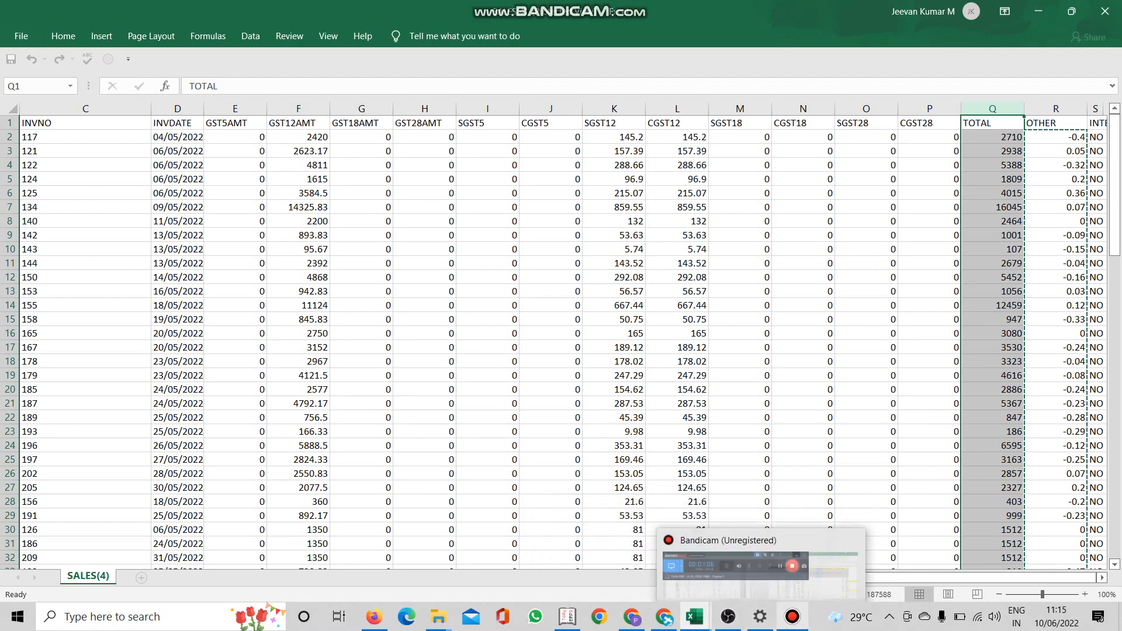
pyautogui.click(792, 617)
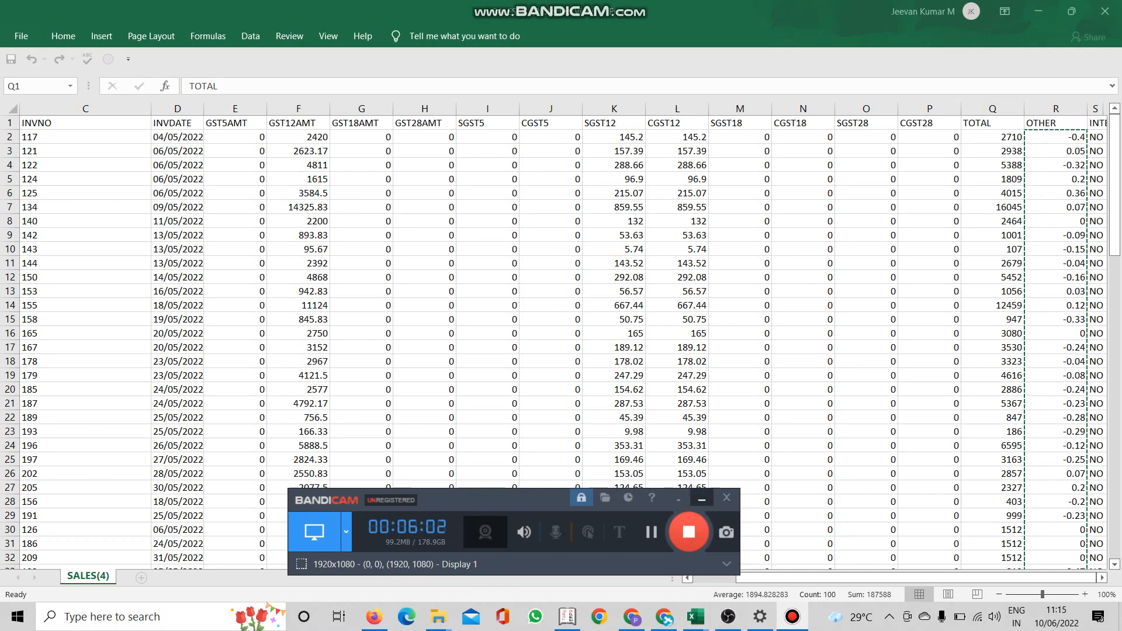
pyautogui.click(702, 498)
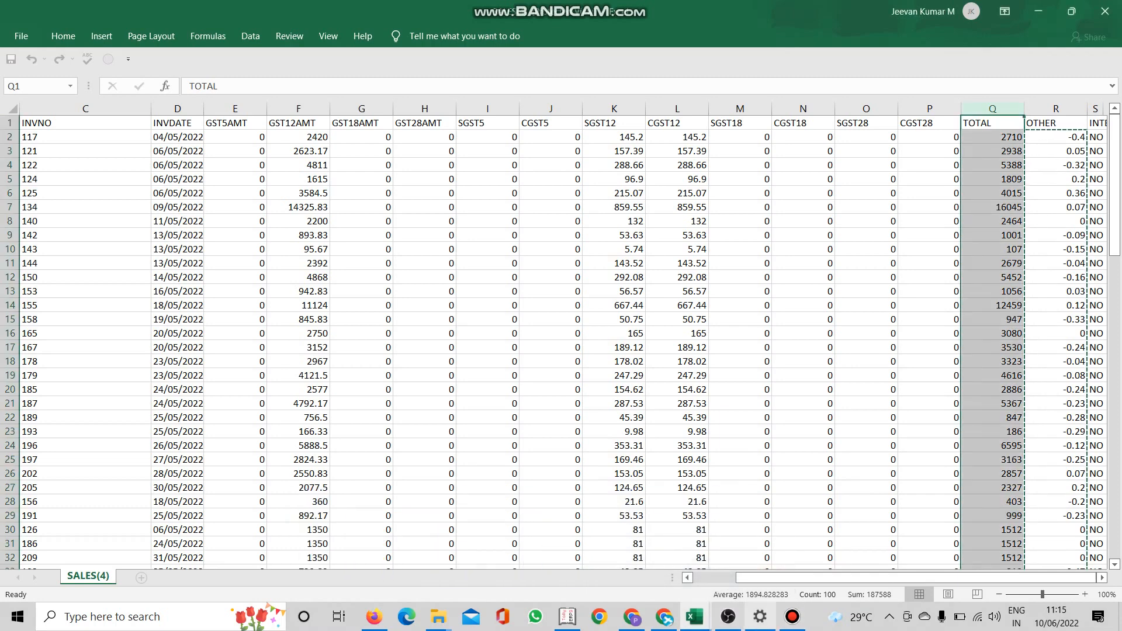
pyautogui.moveTo(792, 617)
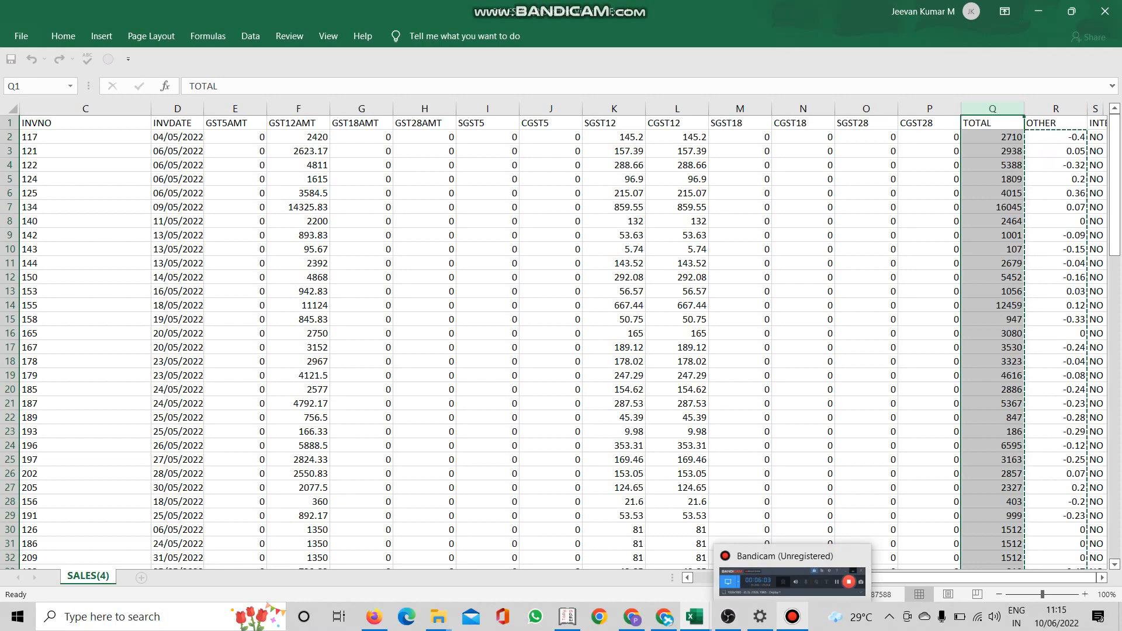
pyautogui.click(727, 617)
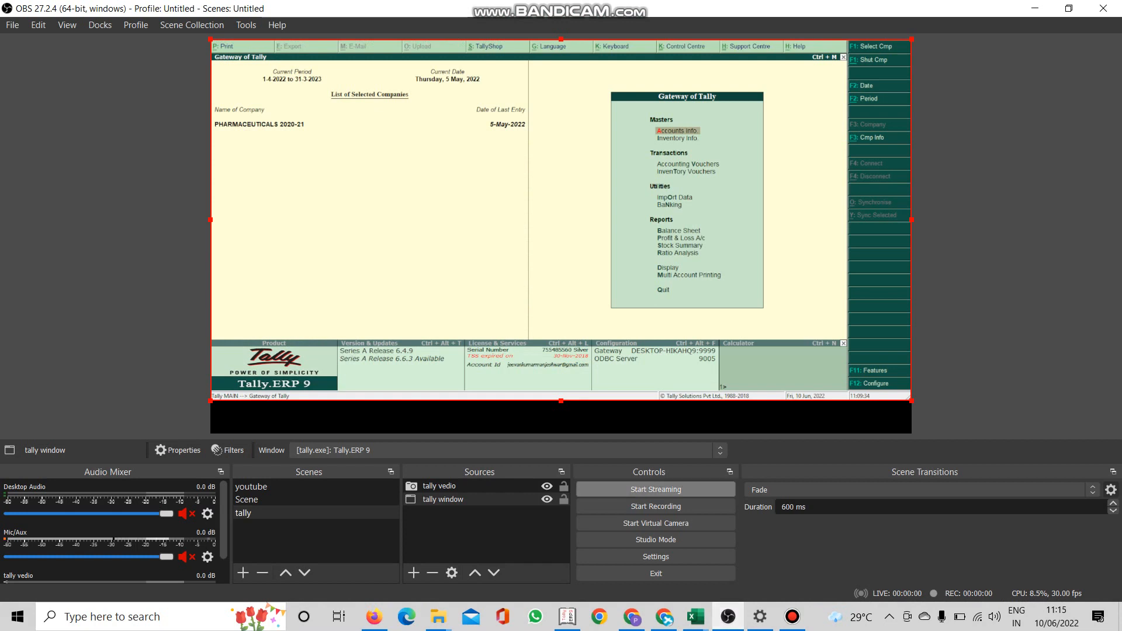
pyautogui.click(1034, 8)
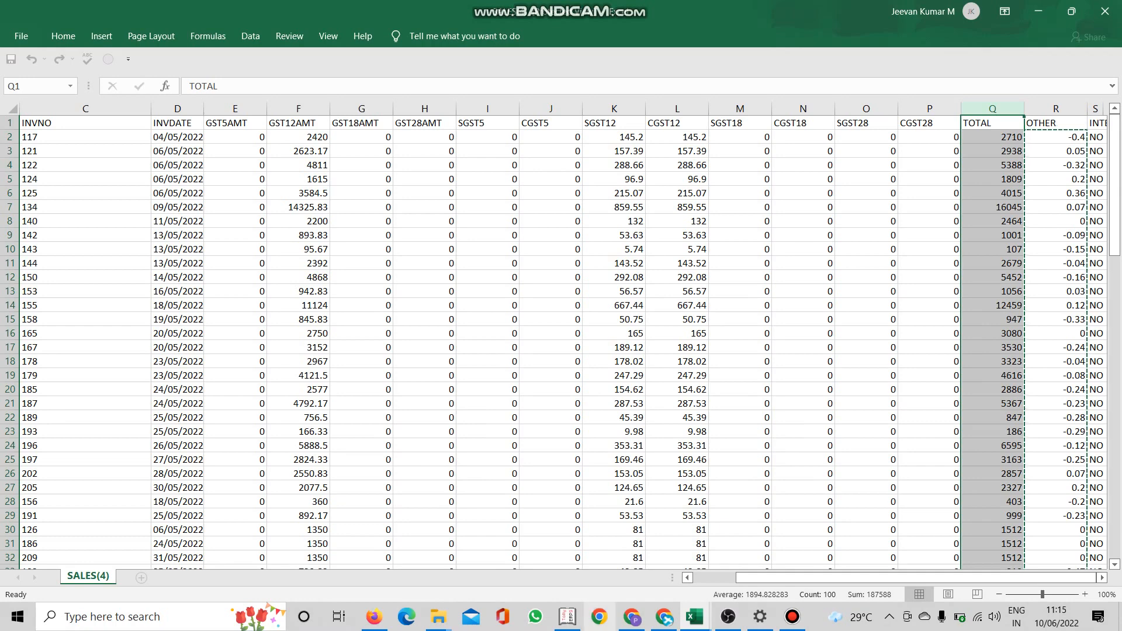
pyautogui.moveTo(438, 617)
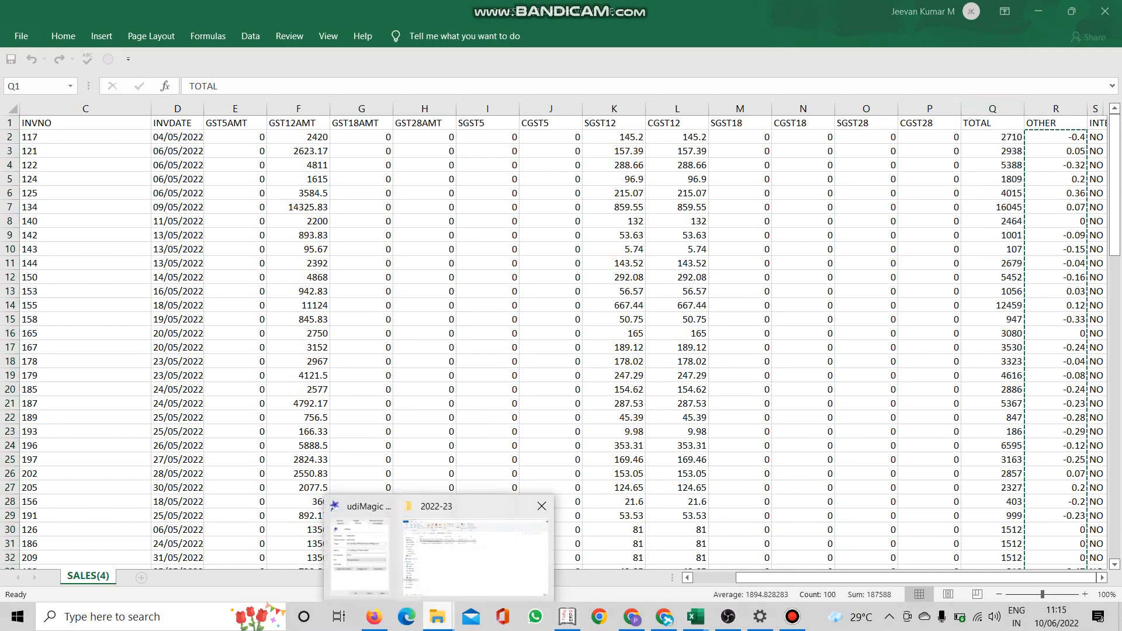
pyautogui.click(475, 550)
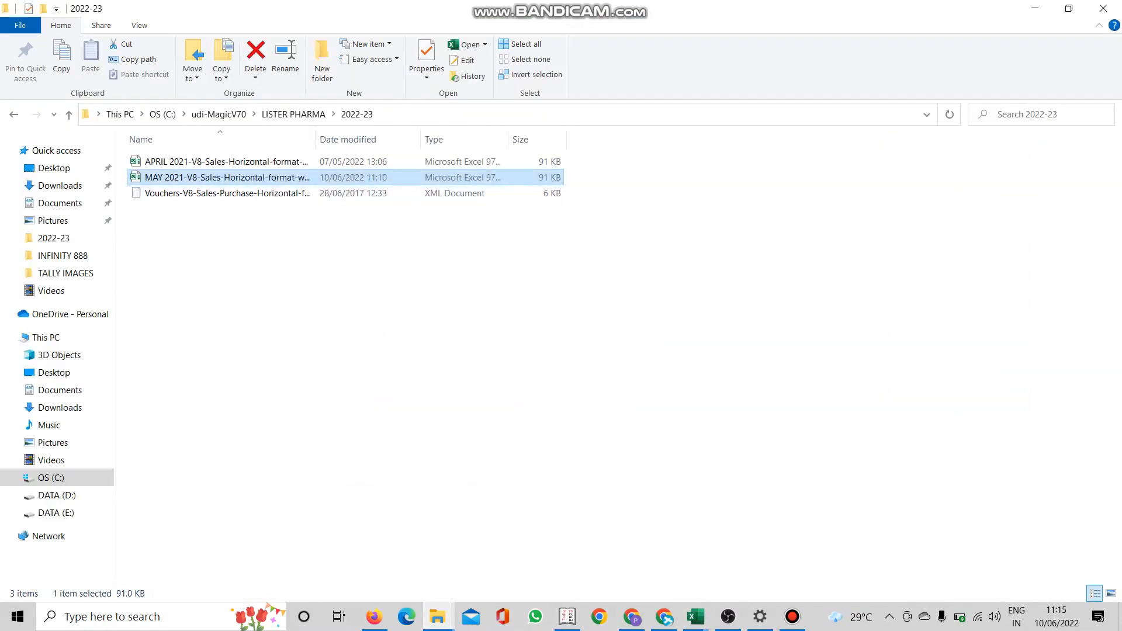
# Switch to the MAY workbook and save it in its current Excel 97-2003 format, accepting the minor loss of fidelity.
pyautogui.click(694, 617)
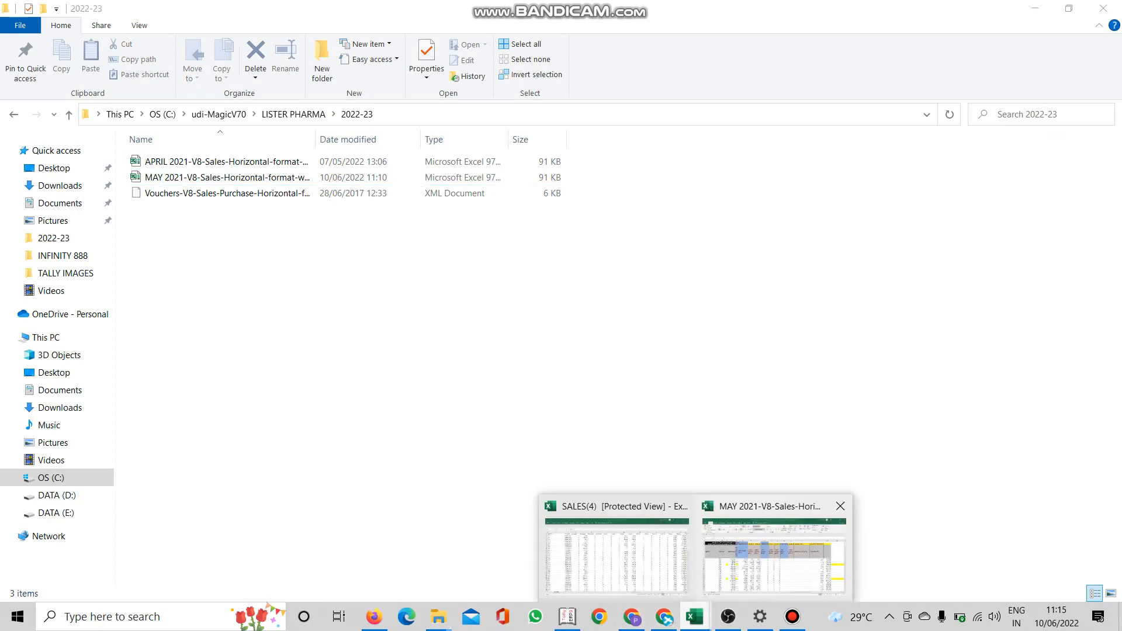
pyautogui.click(773, 555)
pyautogui.click(10, 127)
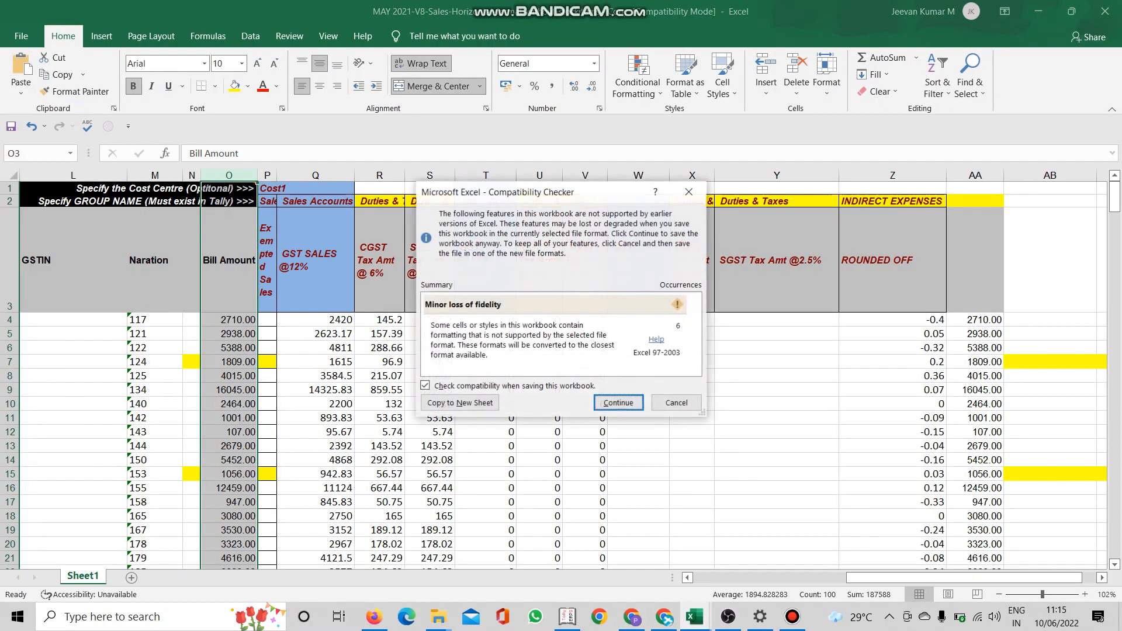
pyautogui.click(618, 402)
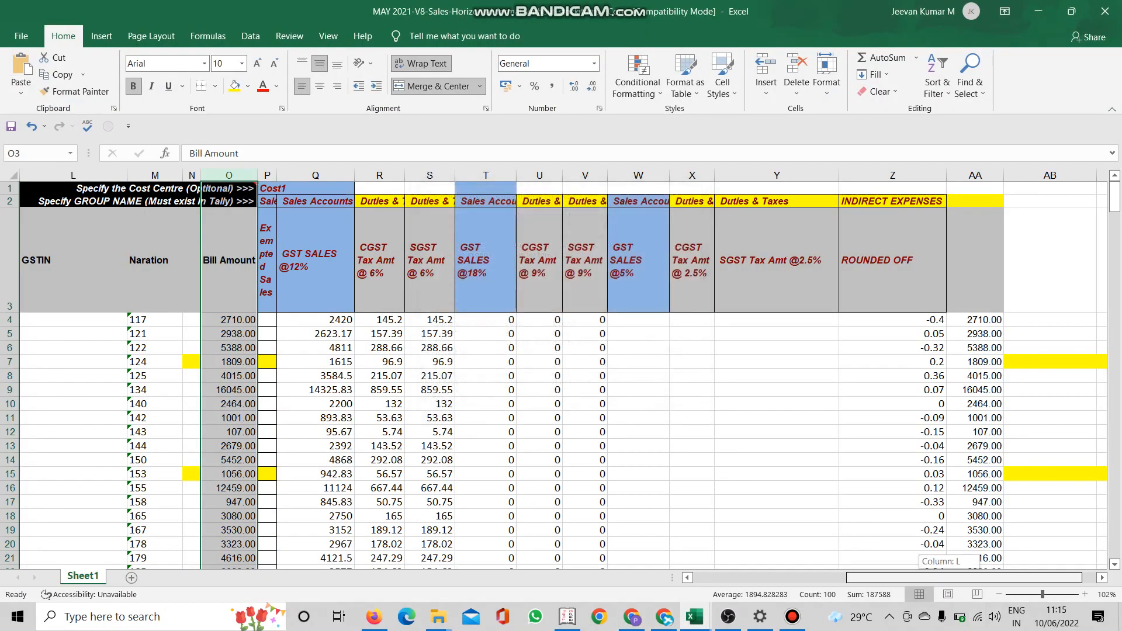
# Minimize the MAY workbook to reach the desktop and dismiss the udiMagic Properties dialog.
pyautogui.moveTo(947, 578); pyautogui.dragTo(794, 577)
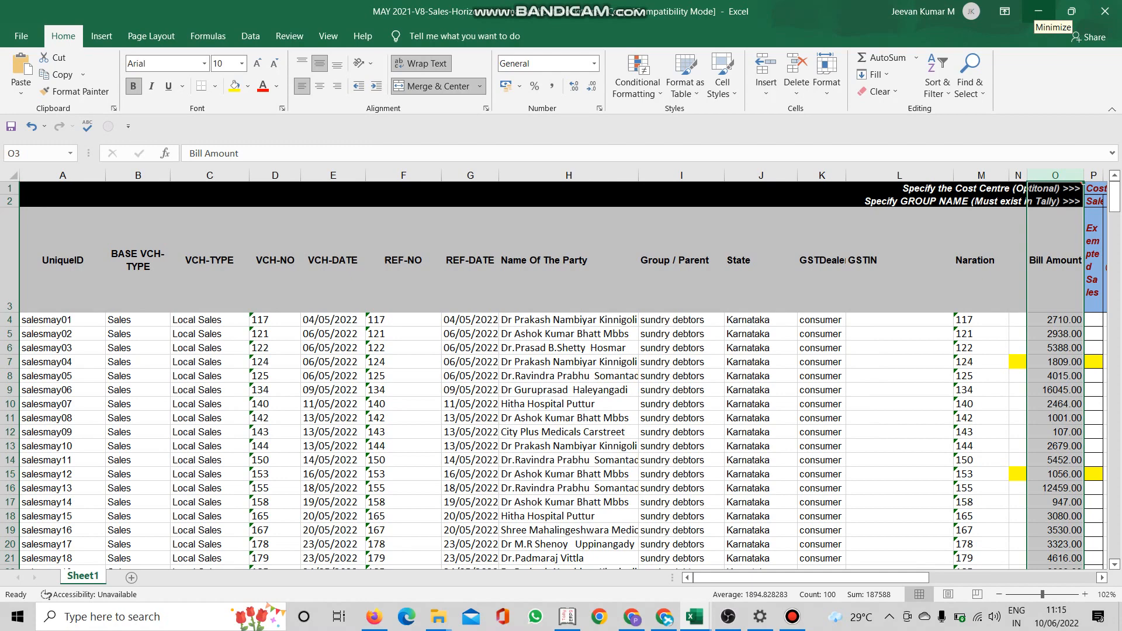
pyautogui.click(1038, 11)
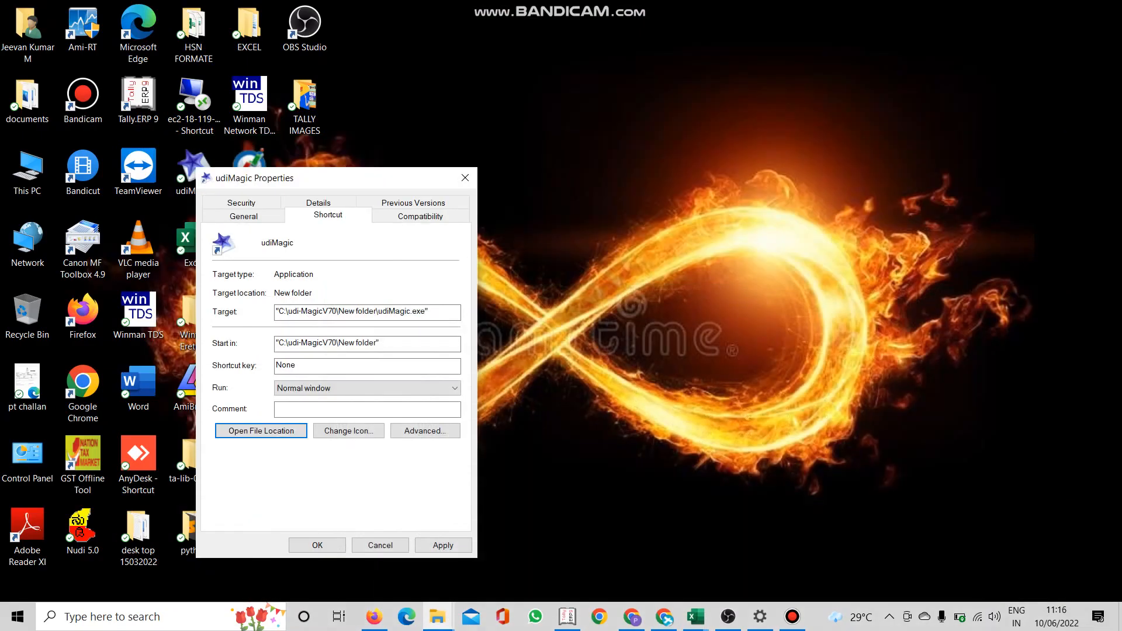
pyautogui.press('Escape')
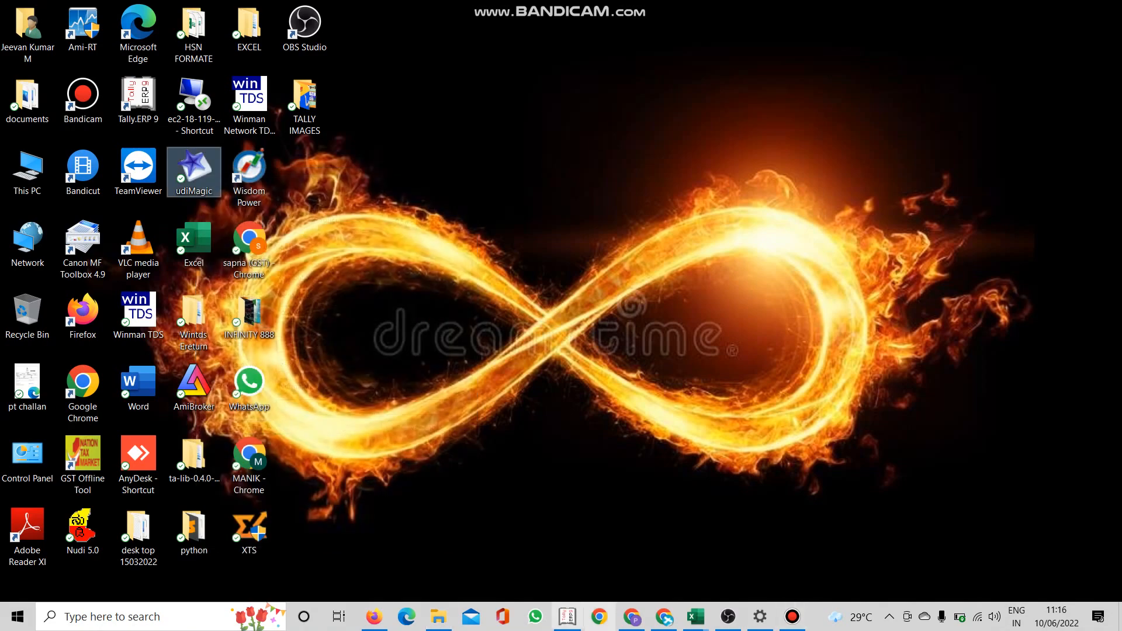
# Check the company loaded in Tally.ERP 9, minimize Tally, and choose the Excel to Tally task in udiMagic.
pyautogui.click(567, 617)
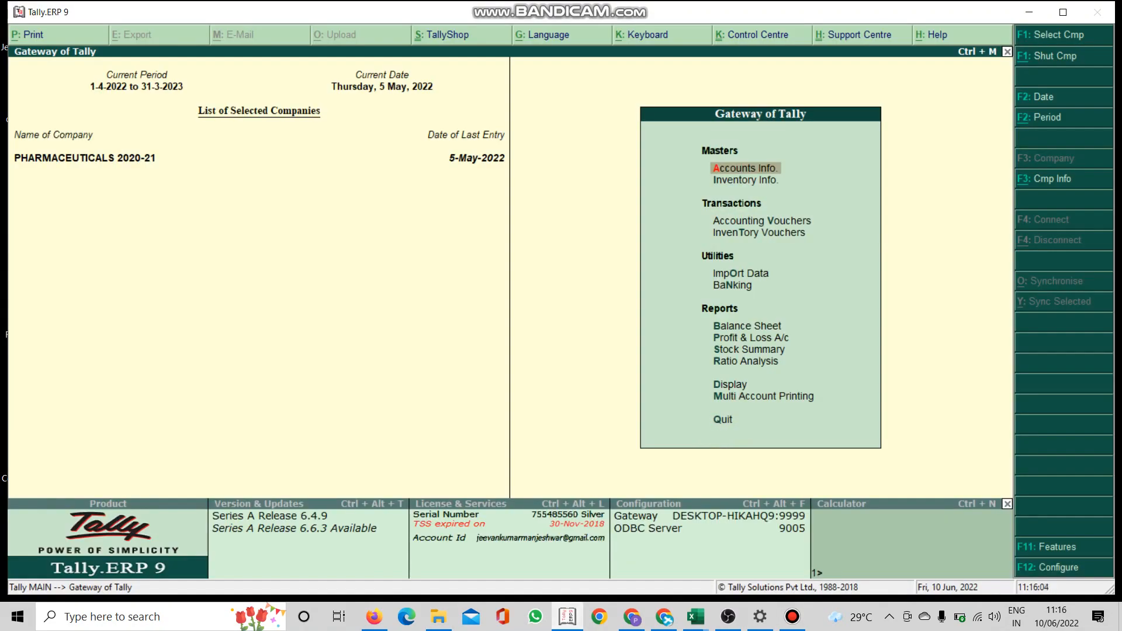
pyautogui.click(1029, 12)
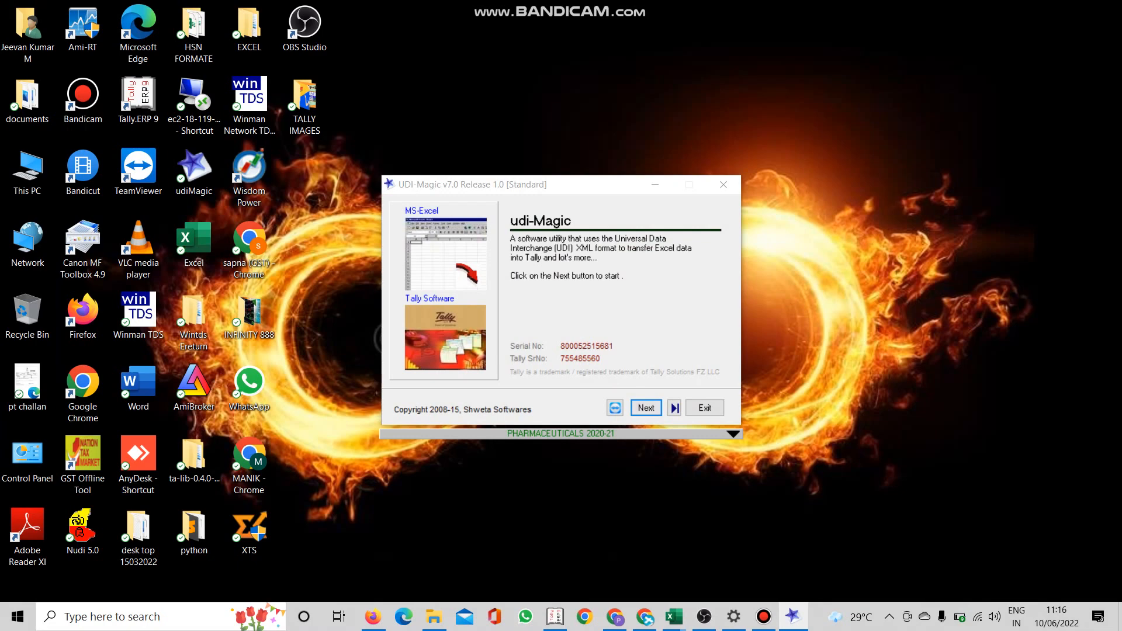
pyautogui.press('Return')
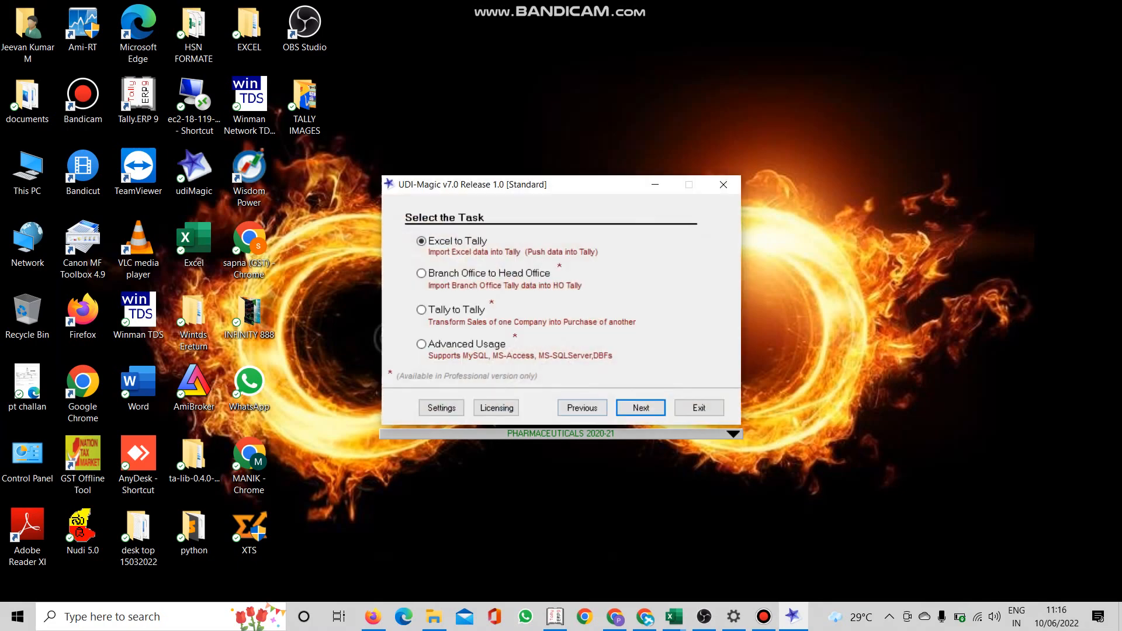
pyautogui.press('Return')
pyautogui.press('Return')
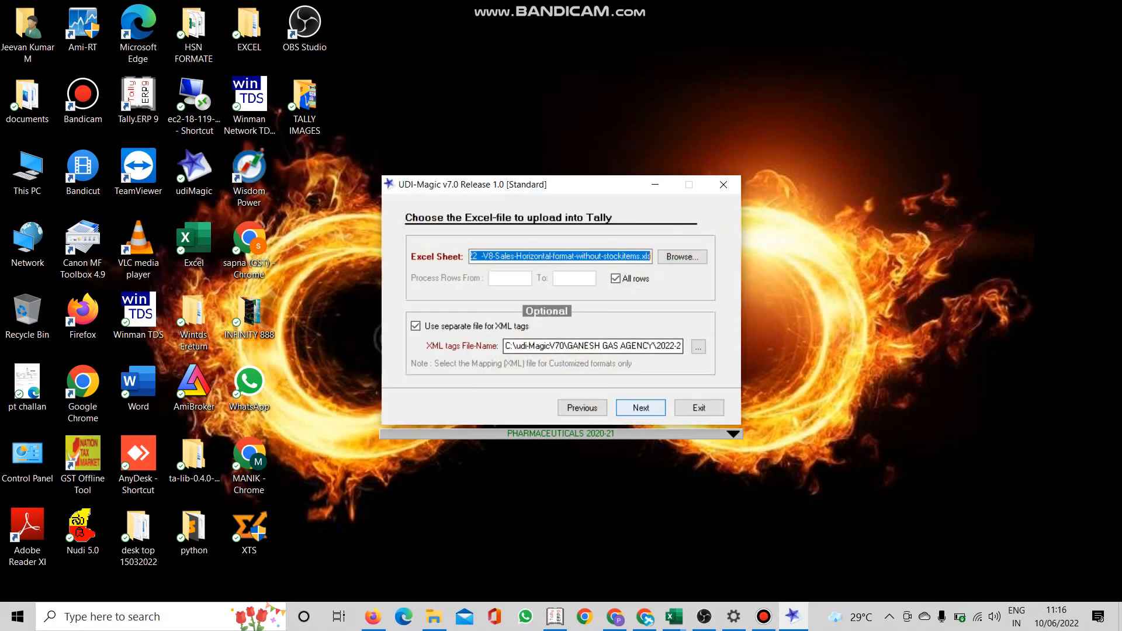
# Select the MAY 2021-V8-Sales-Horizontal-format workbook from the LISTER PHARMA 2022-23 folder as the Excel file to upload.
pyautogui.press('Tab')
pyautogui.press('Return')
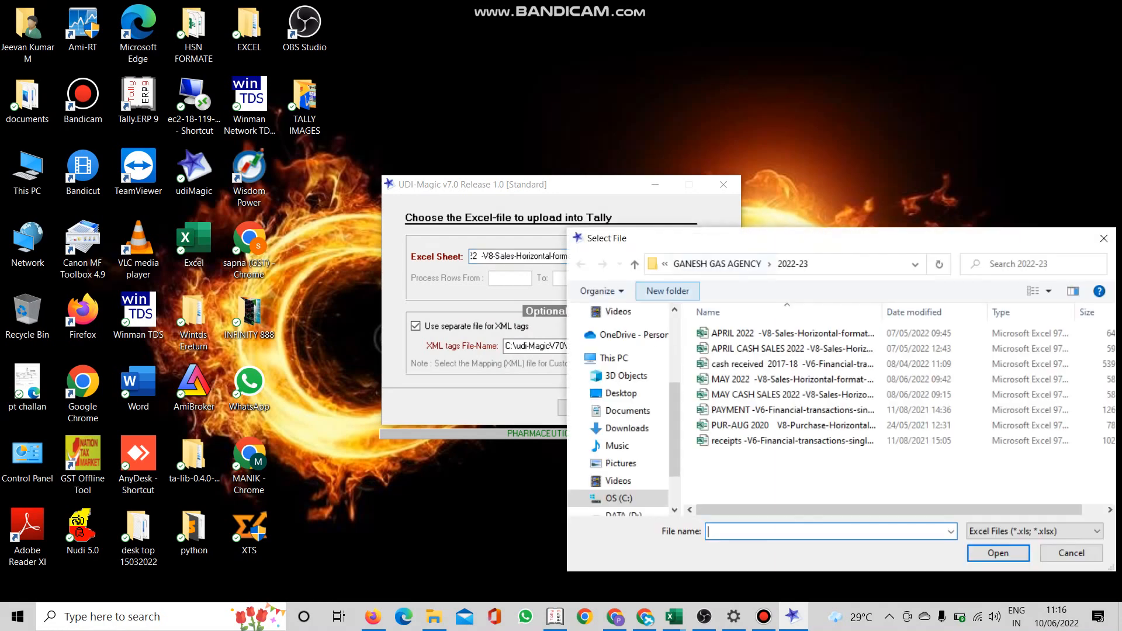
pyautogui.click(635, 265)
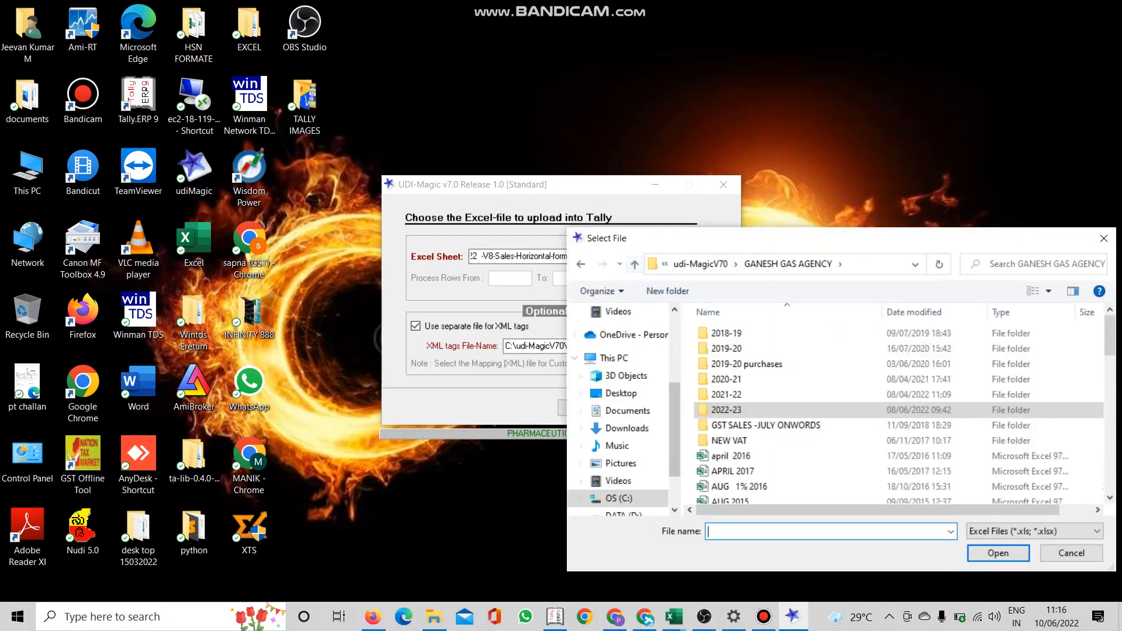
pyautogui.click(700, 264)
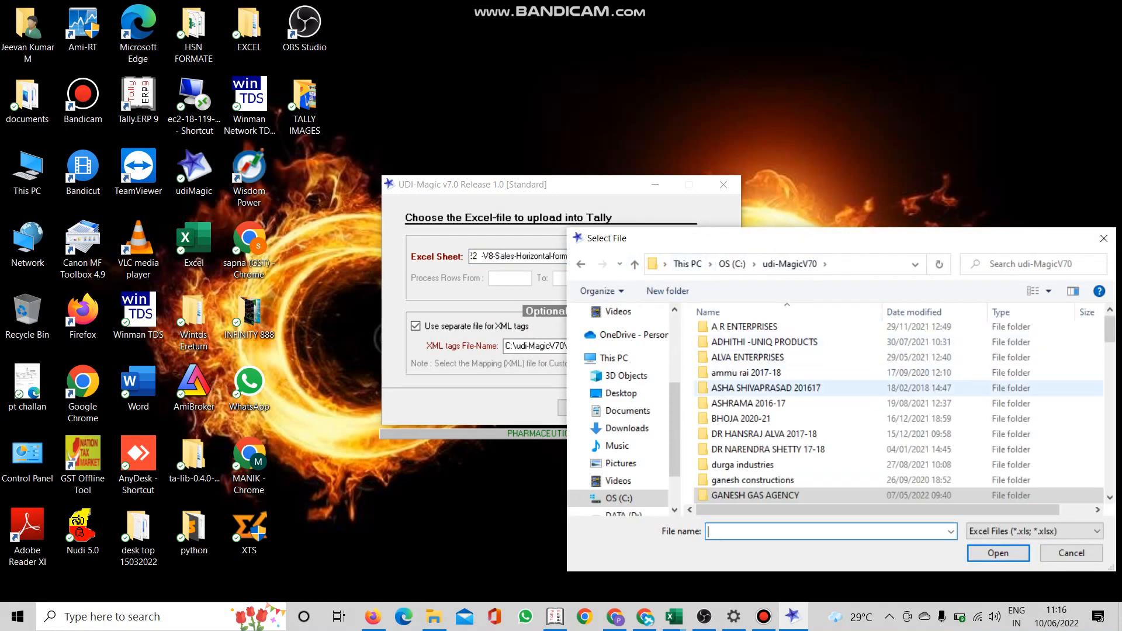
pyautogui.click(766, 388)
pyautogui.press('l')
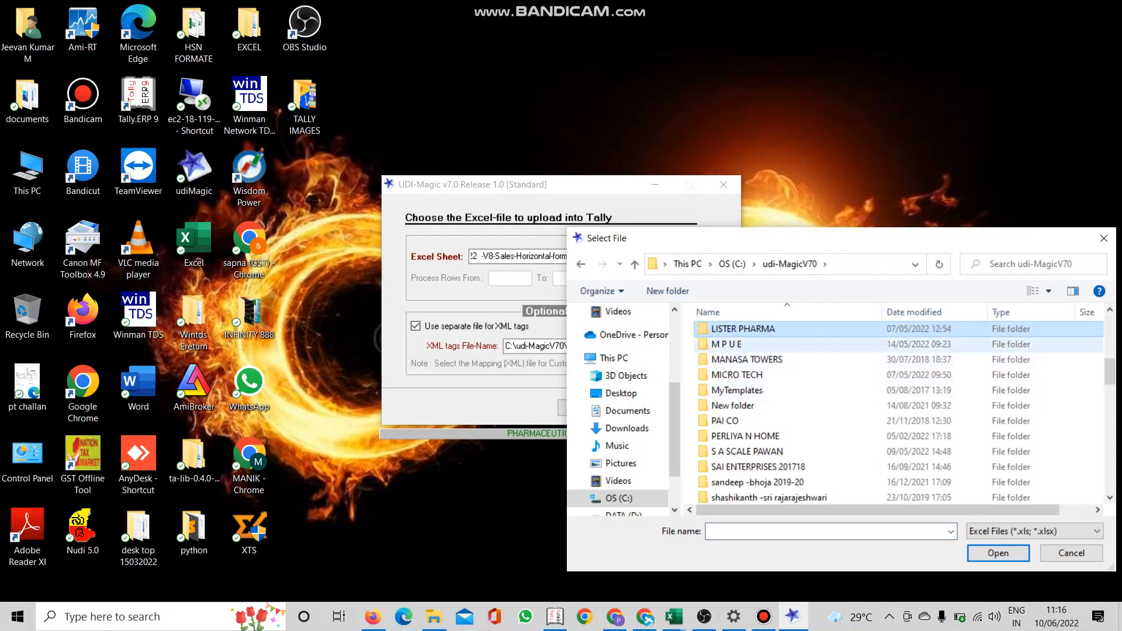
pyautogui.doubleClick(759, 331)
pyautogui.doubleClick(748, 379)
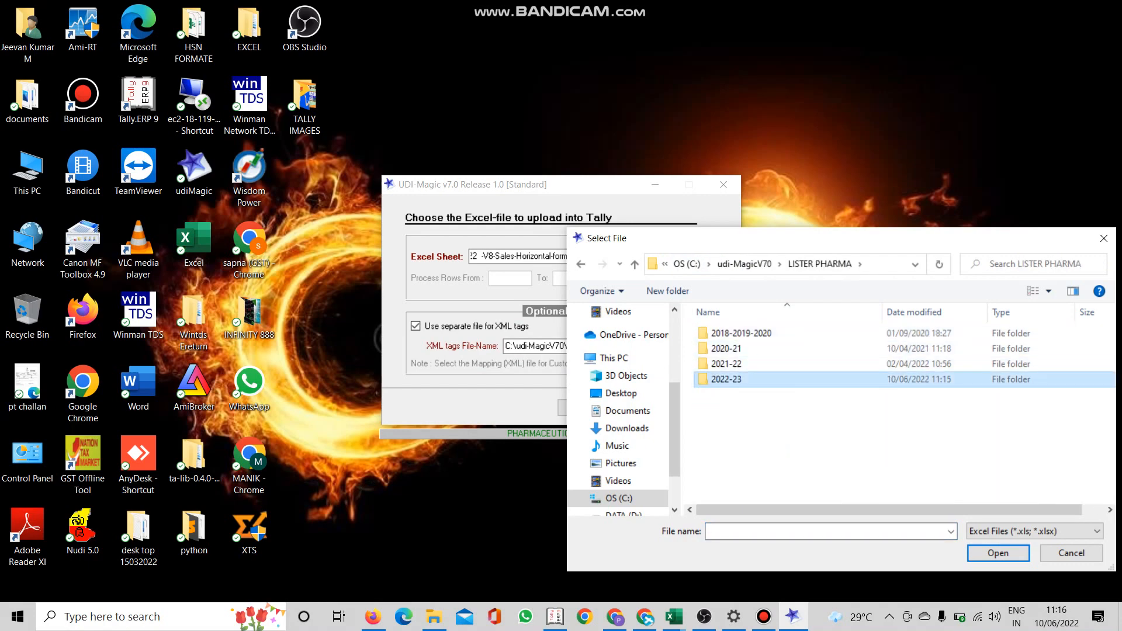
pyautogui.click(783, 349)
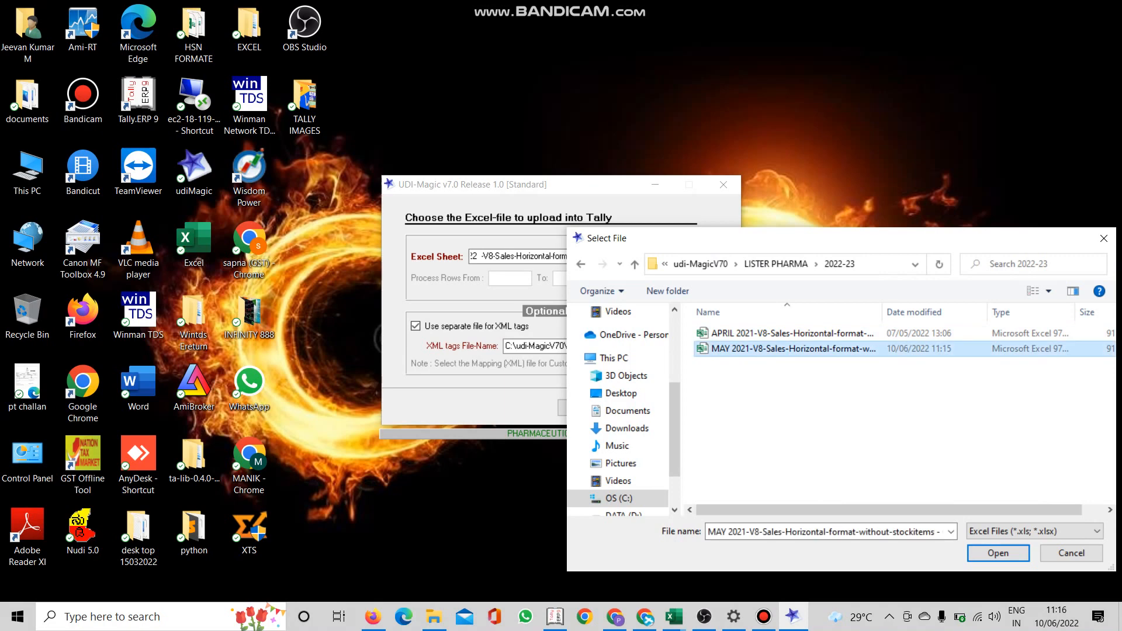
pyautogui.click(998, 553)
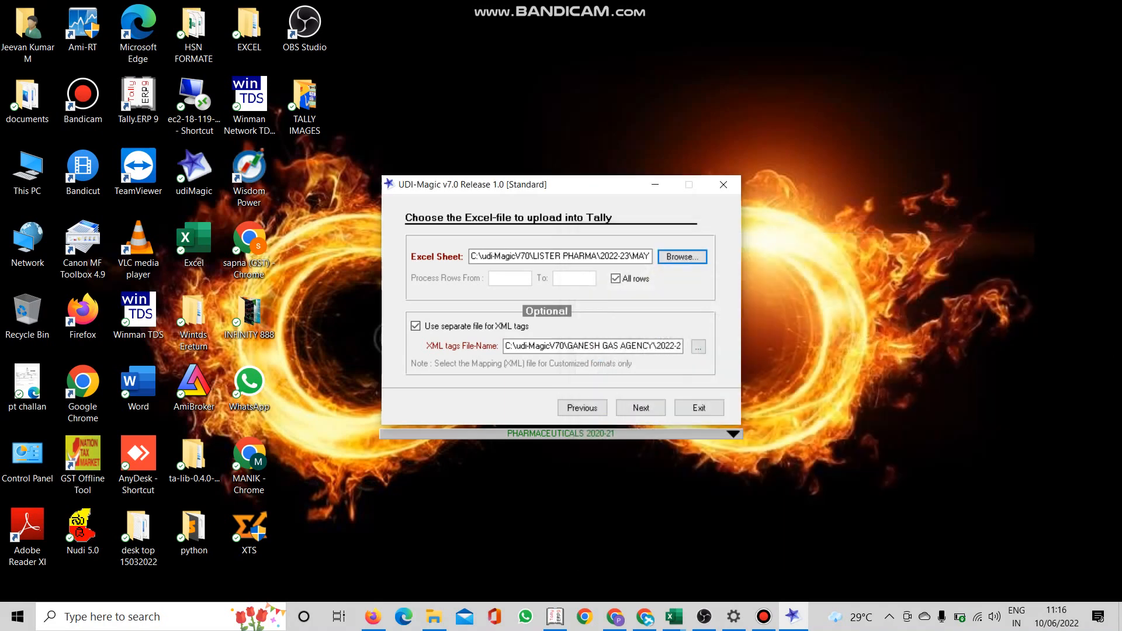
# Set the XML tags file to the Vouchers-V8-Sales-Purchase-Horizontal file in the LISTER PHARMA 2022-23 folder.
pyautogui.click(698, 347)
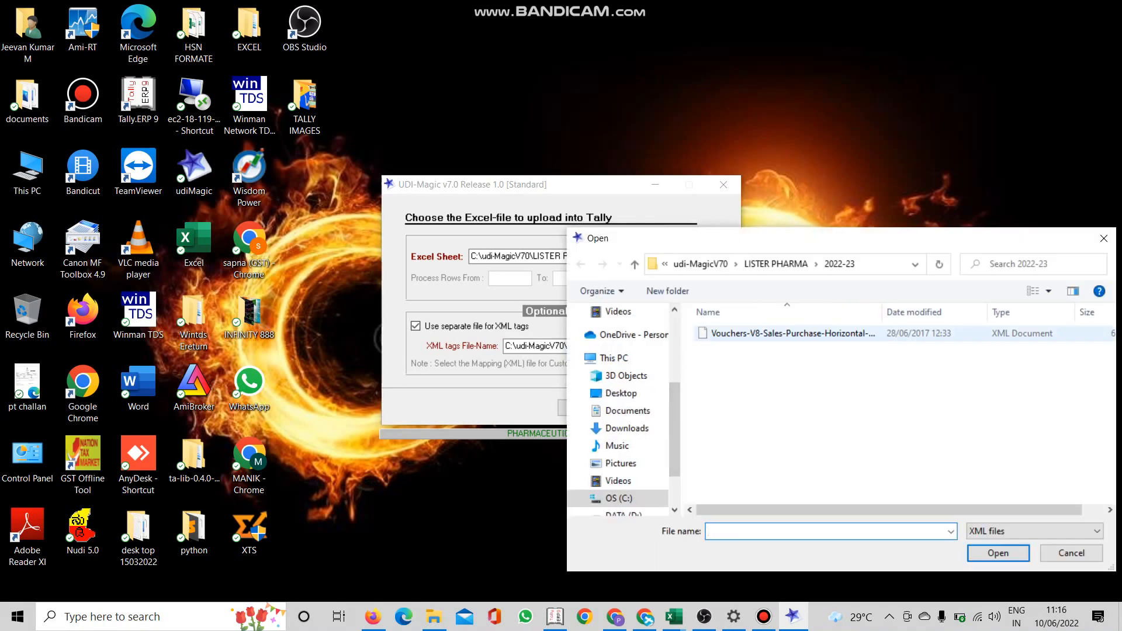
pyautogui.click(783, 333)
pyautogui.click(998, 554)
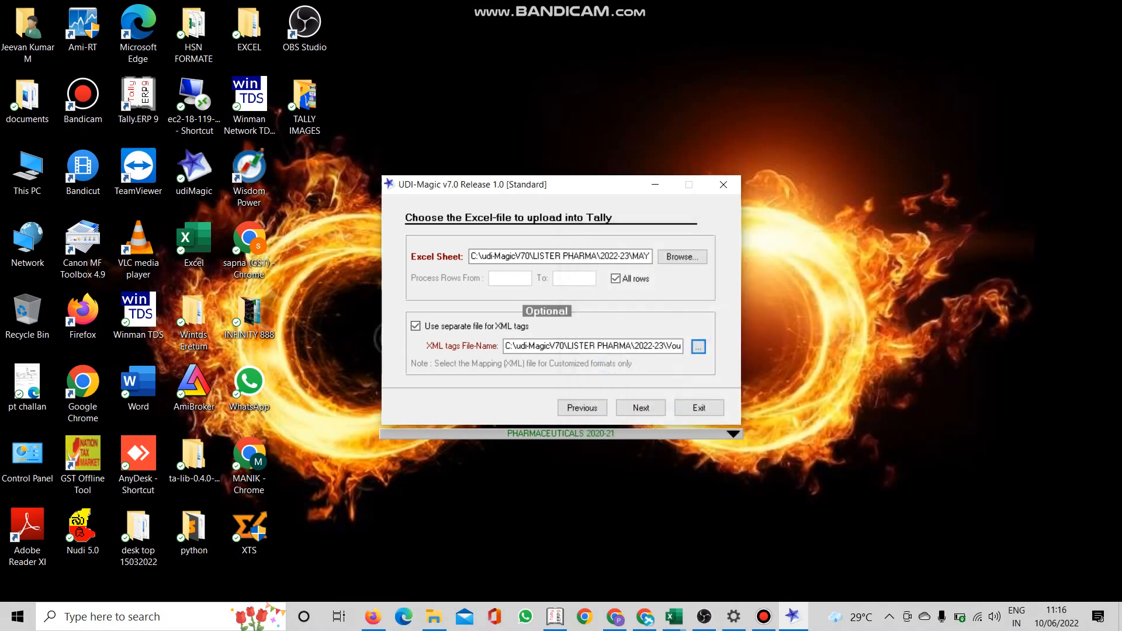
# Run a trial import into Tally with the Import TOP 1 option and dismiss the completion message.
pyautogui.click(634, 407)
pyautogui.click(662, 408)
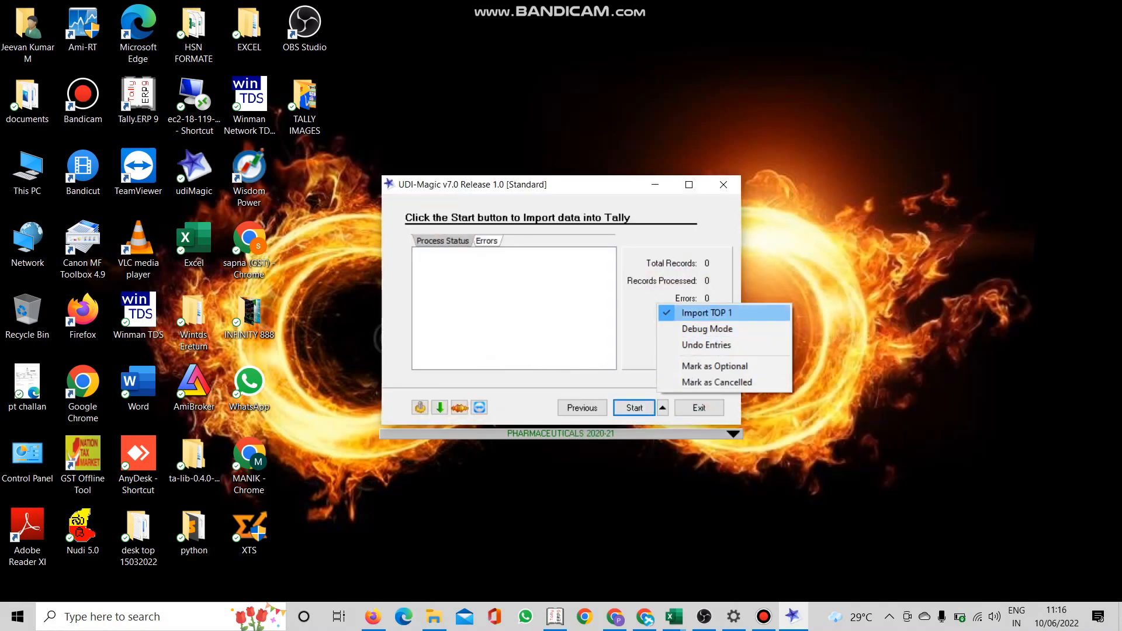
pyautogui.click(704, 314)
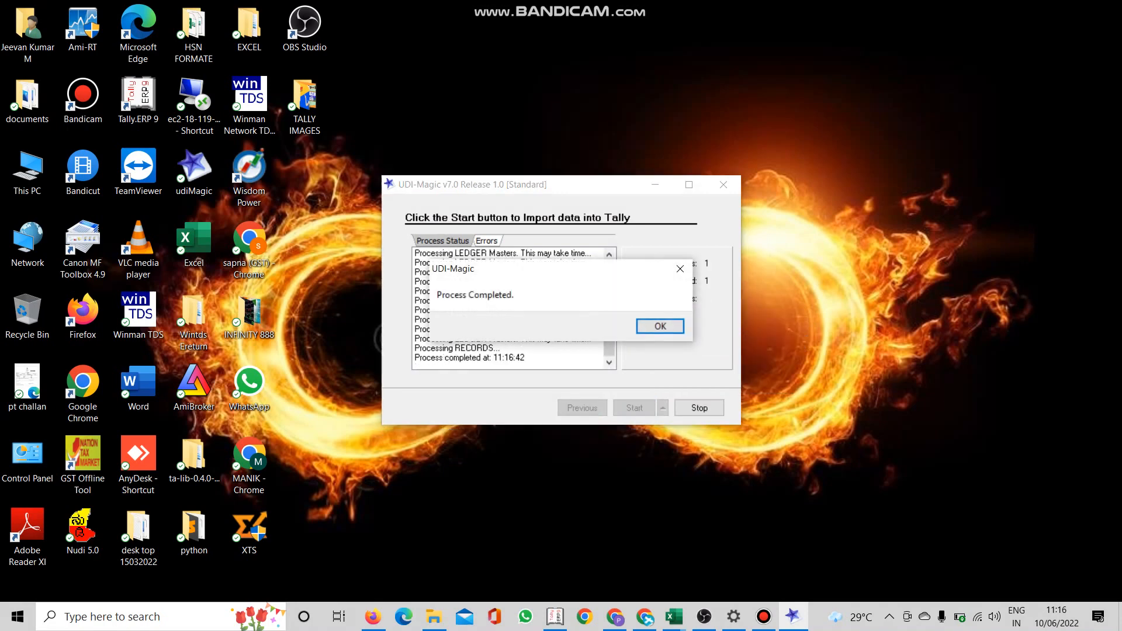
pyautogui.click(660, 326)
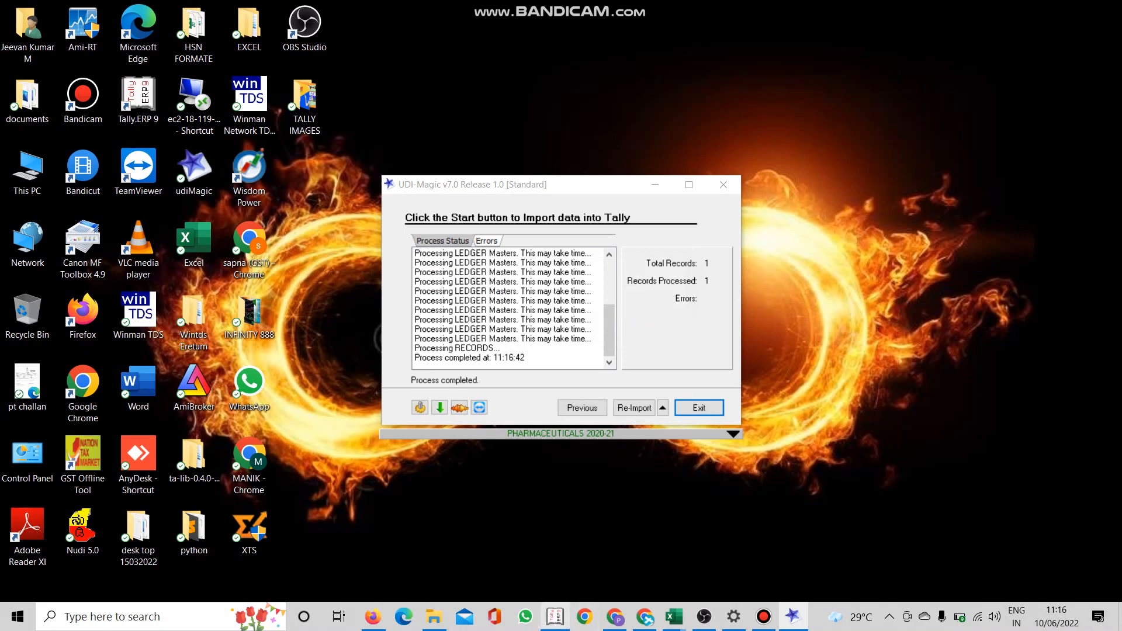
# Switch to Tally, open the Sales Accounts summary from Profit & Loss A/c, and set its period to 1-5-2022 through 31-5-2022.
pyautogui.click(555, 616)
pyautogui.press('p')
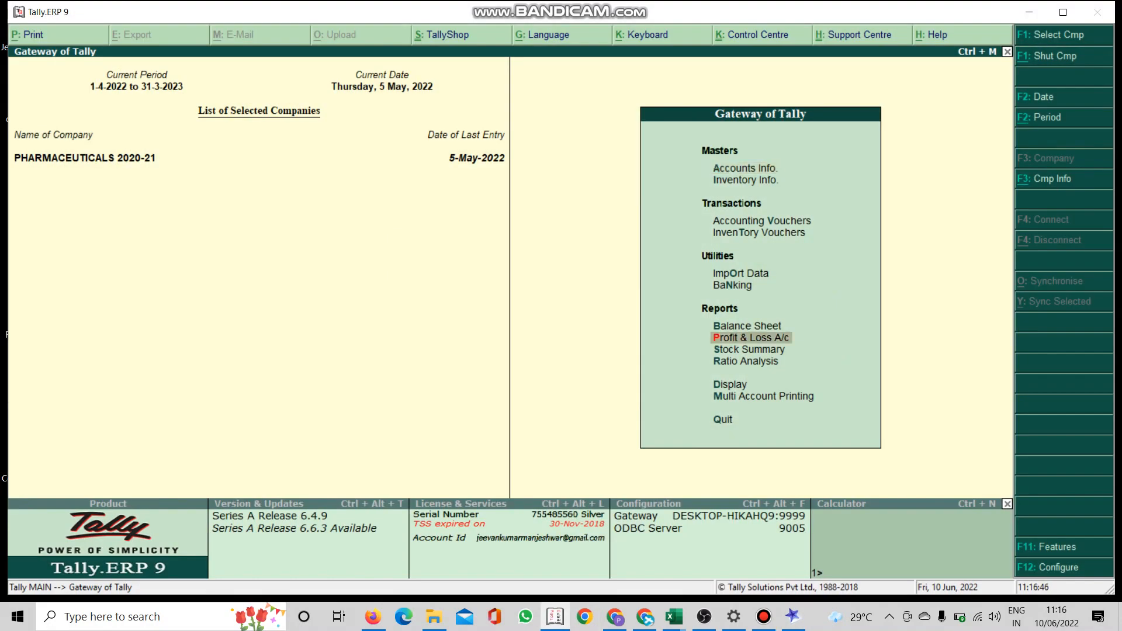
pyautogui.press('Return')
pyautogui.press('Right')
pyautogui.press('Return')
pyautogui.press('F2')
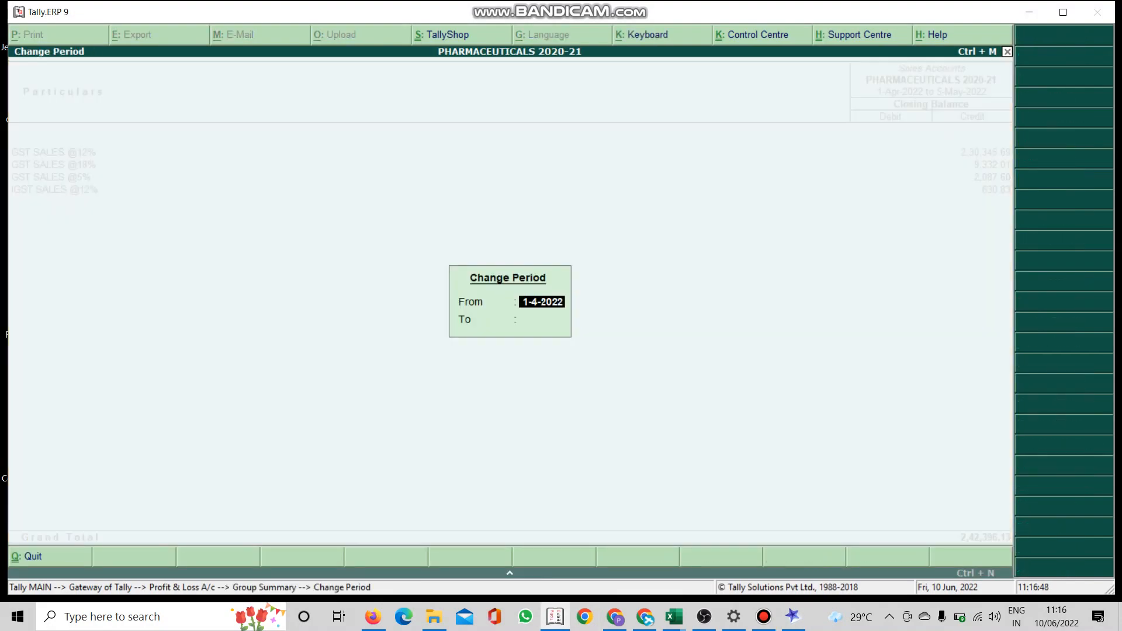
pyautogui.write('1-5')
pyautogui.press('Return')
pyautogui.write('31.')
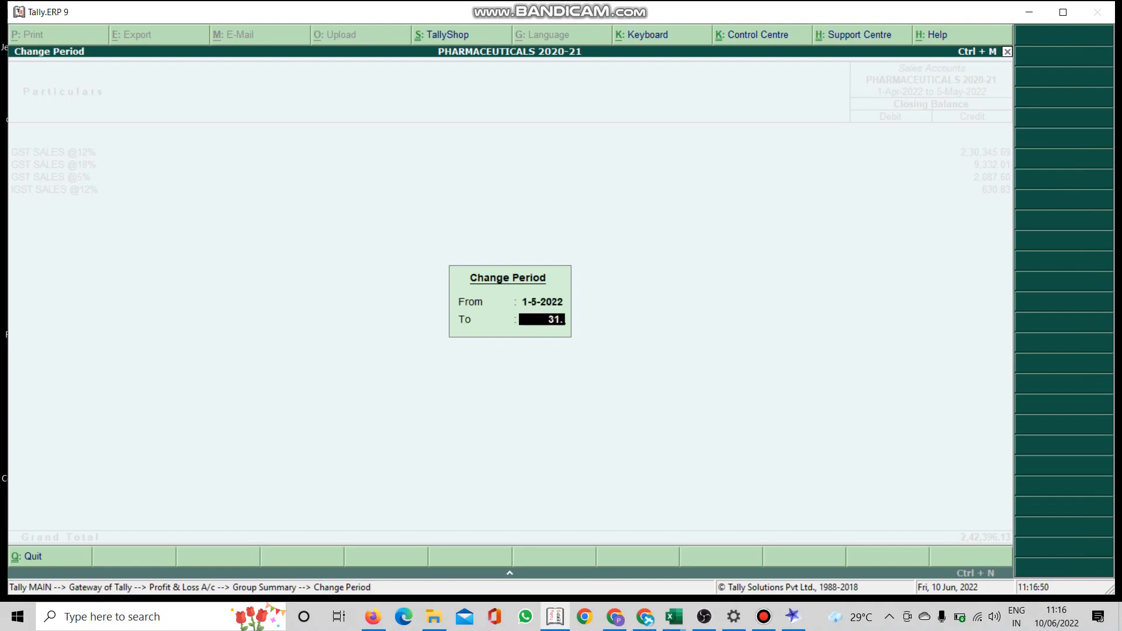
pyautogui.press('Return')
pyautogui.press('Return')
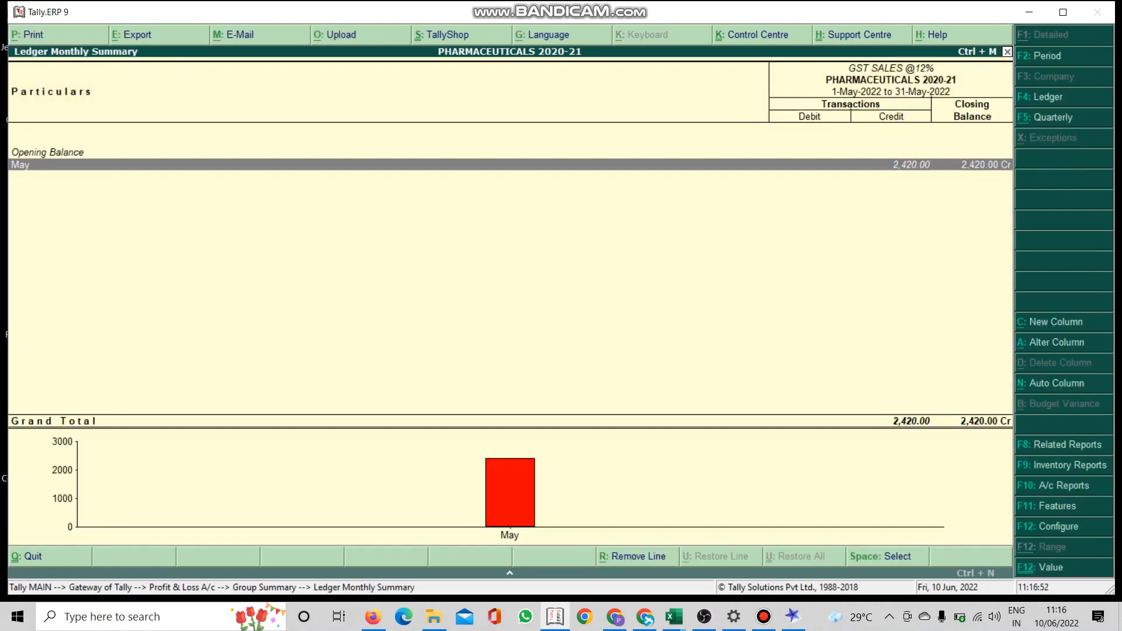
pyautogui.press('Return')
pyautogui.press('Escape')
# Re-import the complete May workbook with udiMagic, checking the ledger in Tally during the run, and exit udiMagic when finished.
pyautogui.click(793, 616)
pyautogui.click(634, 408)
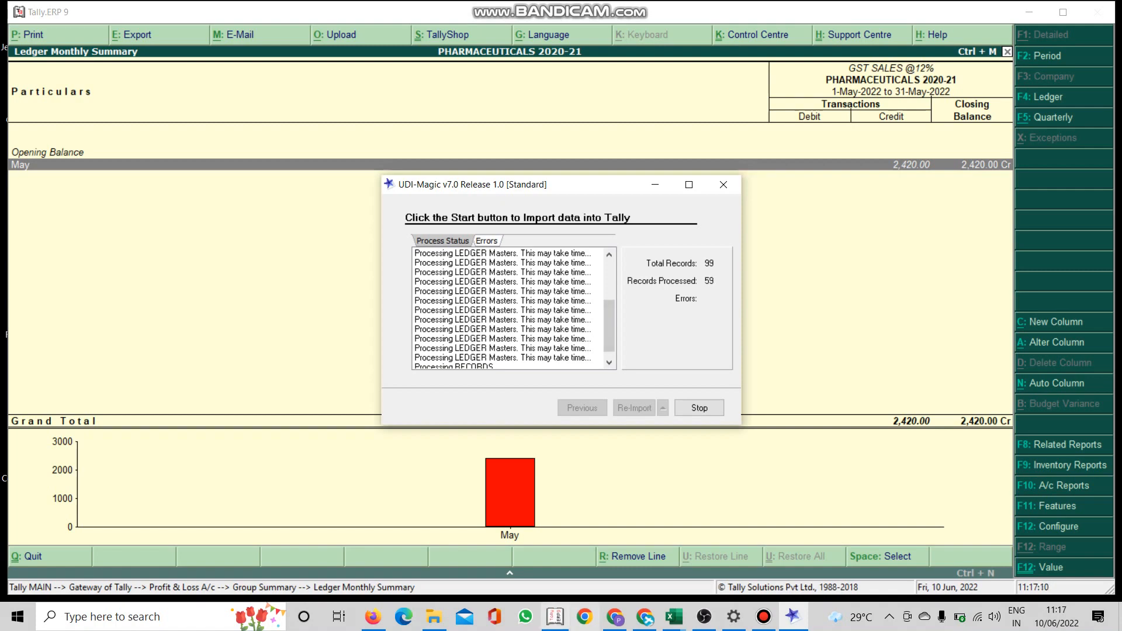
pyautogui.click(554, 616)
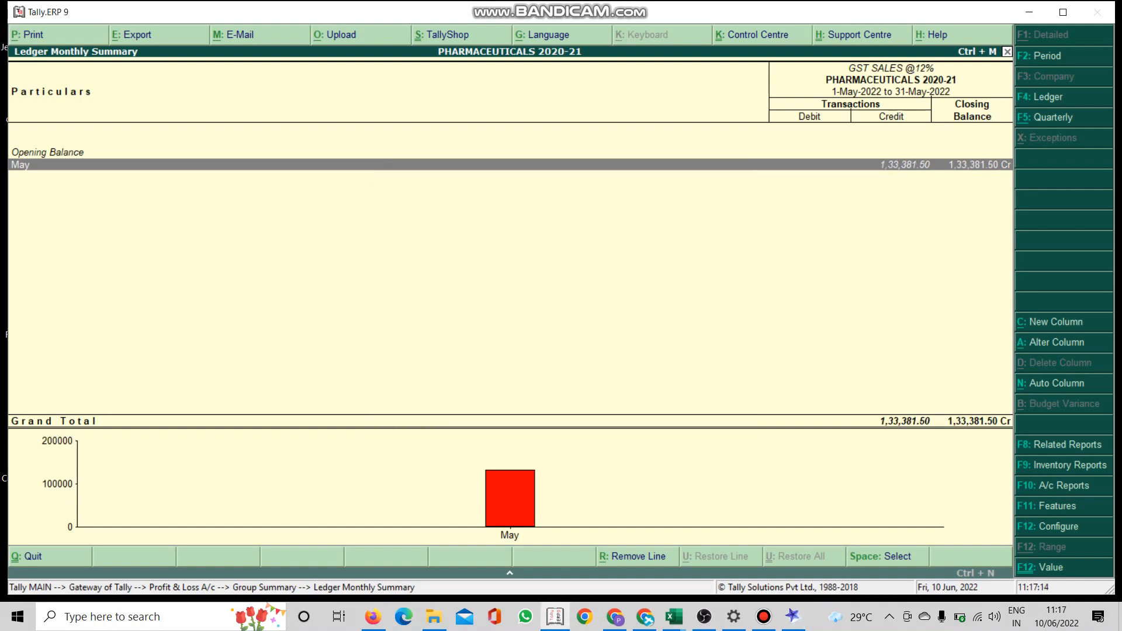
pyautogui.click(792, 616)
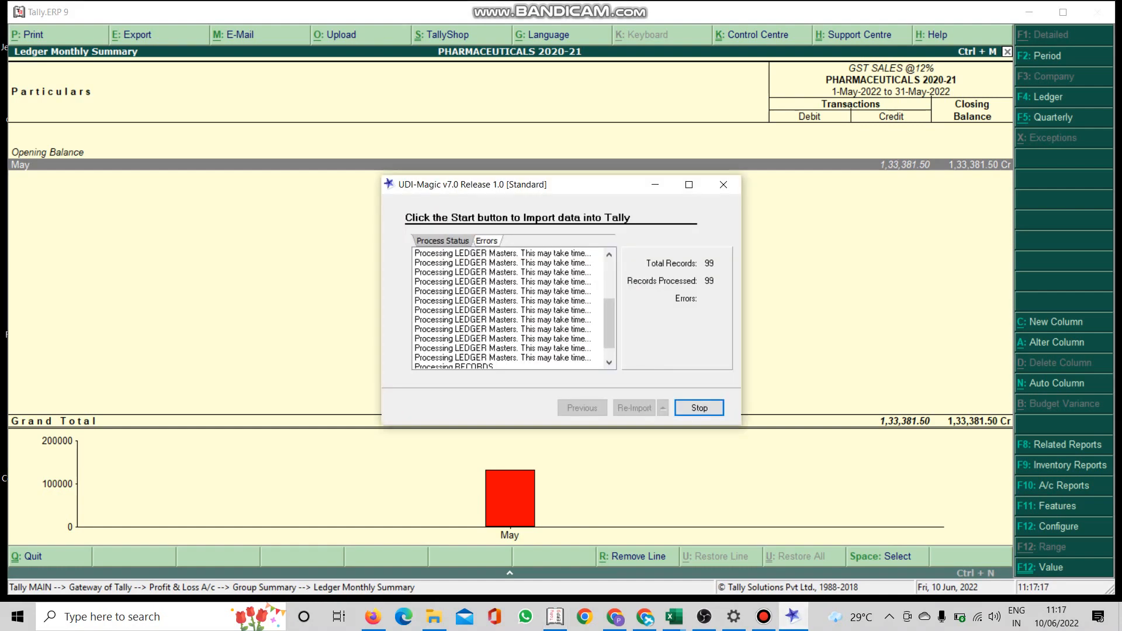
pyautogui.click(661, 327)
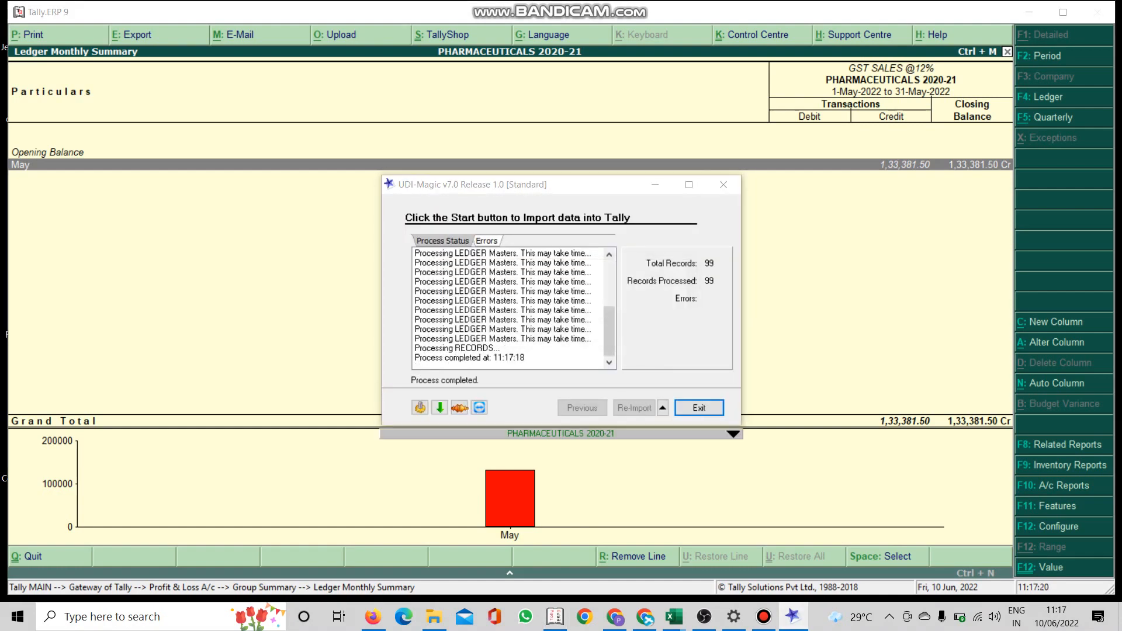
pyautogui.click(698, 408)
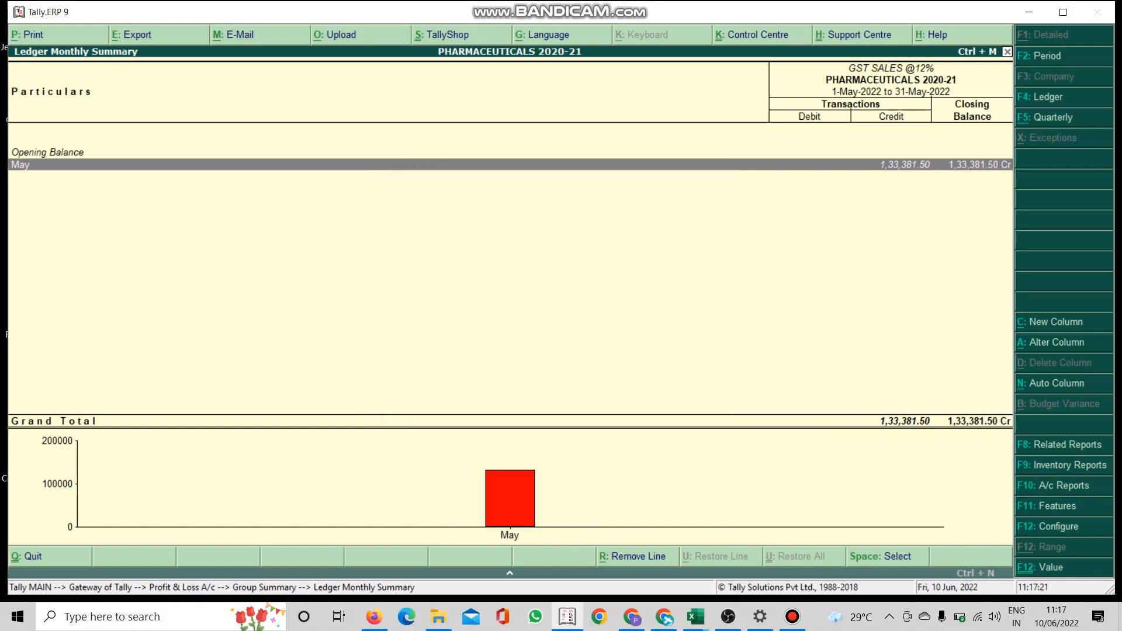
# Review the Sales Accounts in the Profit & Loss A/c and return to the Gateway of Tally.
pyautogui.press('Escape')
pyautogui.press('Escape')
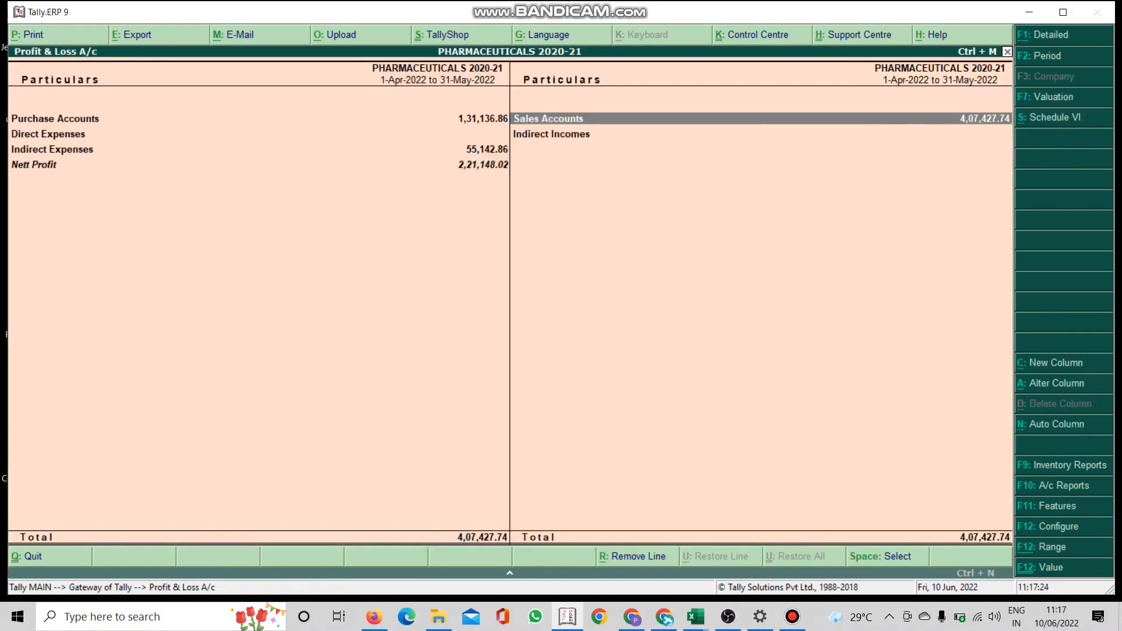
pyautogui.press('Return')
pyautogui.press('Escape')
pyautogui.press('Escape')
# Open the Display reports list from the Gateway of Tally.
pyautogui.press('Down')
pyautogui.press('Down')
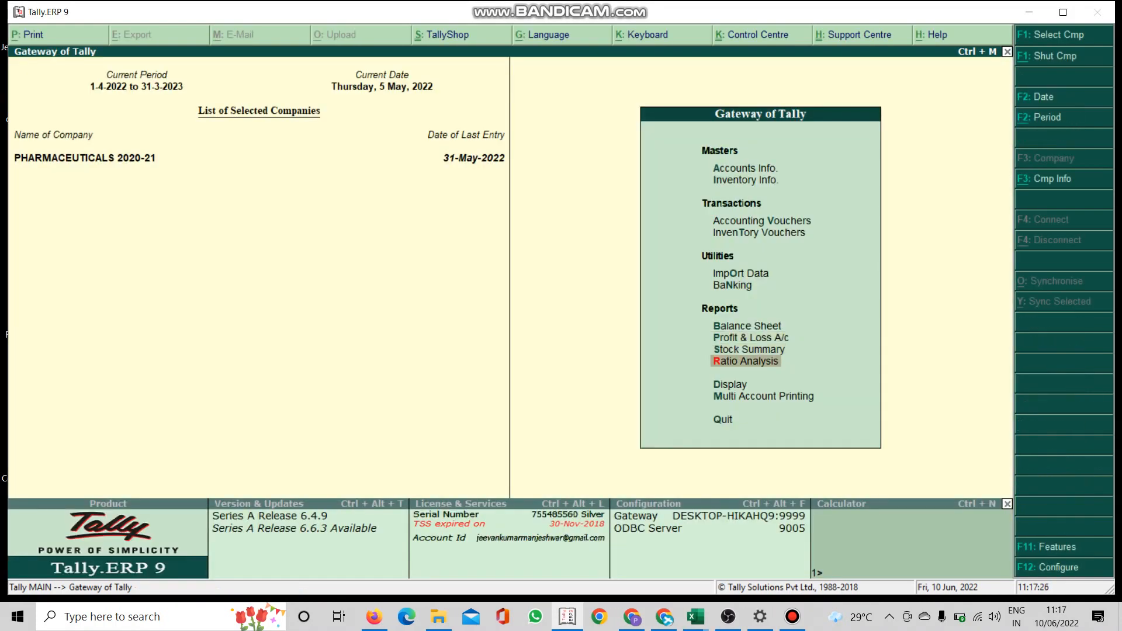
pyautogui.press('Down')
pyautogui.press('Return')
pyautogui.press('Down')
pyautogui.press('Down')
pyautogui.press('Up')
pyautogui.press('Down')
pyautogui.press('Return')
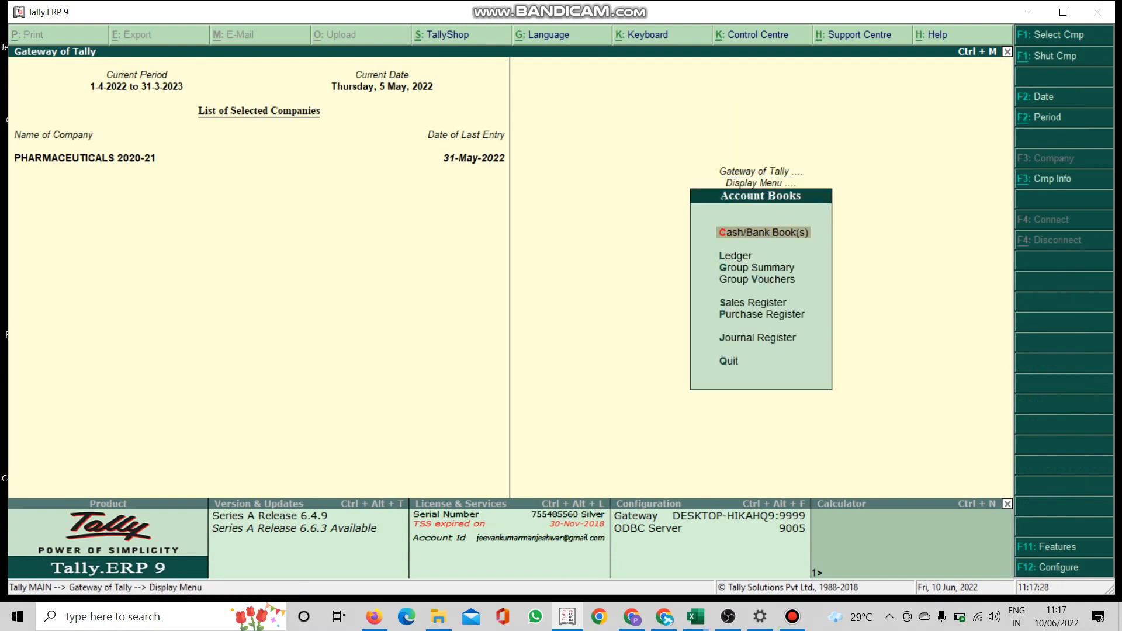
pyautogui.press('Down')
pyautogui.press('Down')
pyautogui.press('Down')
pyautogui.press('Down')
pyautogui.press('Up')
pyautogui.press('Up')
pyautogui.press('Up')
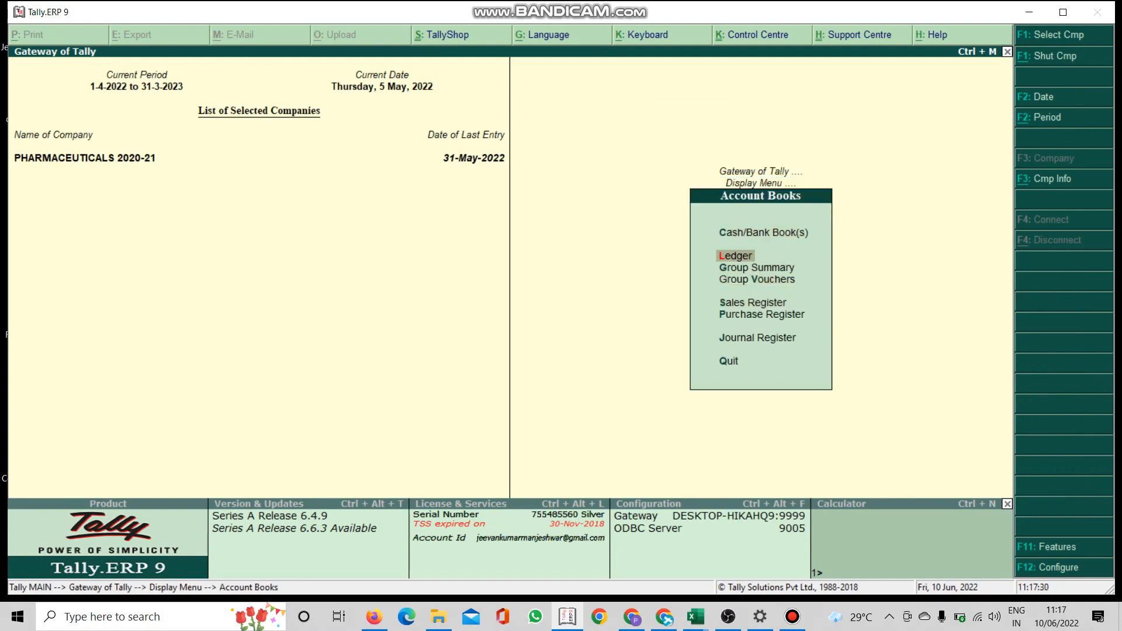
pyautogui.press('Escape')
pyautogui.press('Down')
pyautogui.press('Up')
pyautogui.press('Return')
pyautogui.press('Down')
pyautogui.press('Down')
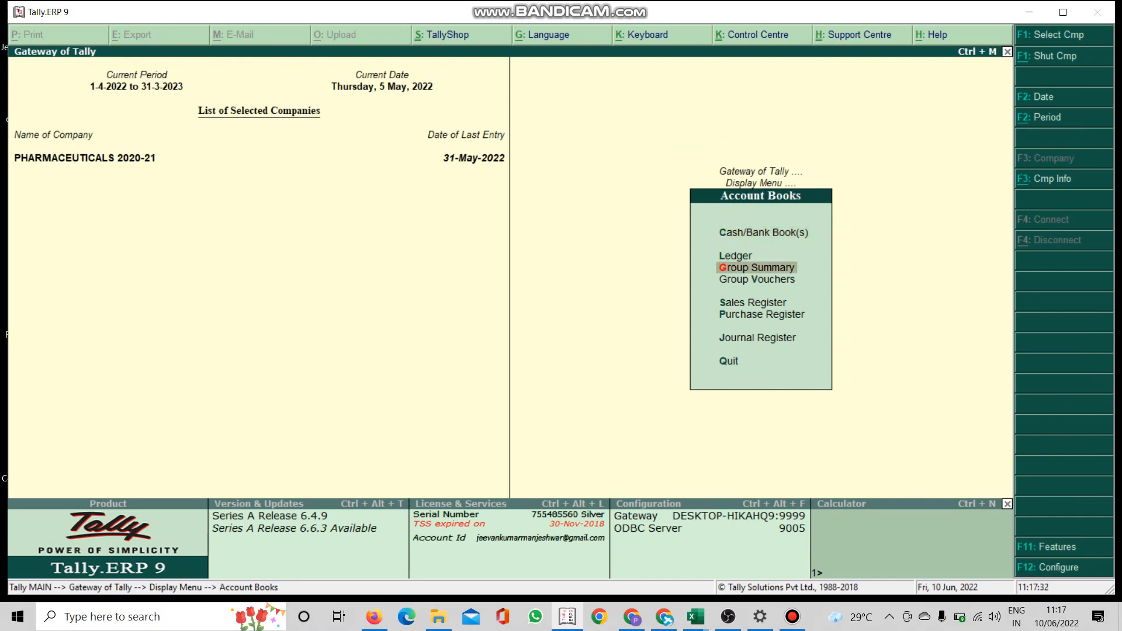
pyautogui.press('Down')
pyautogui.press('Down')
pyautogui.press('Down')
pyautogui.press('Up')
pyautogui.press('Escape')
# Open the GSTR-1 report from the statutory GST reports.
pyautogui.press('Down')
pyautogui.press('Down')
pyautogui.press('Down')
pyautogui.press('Down')
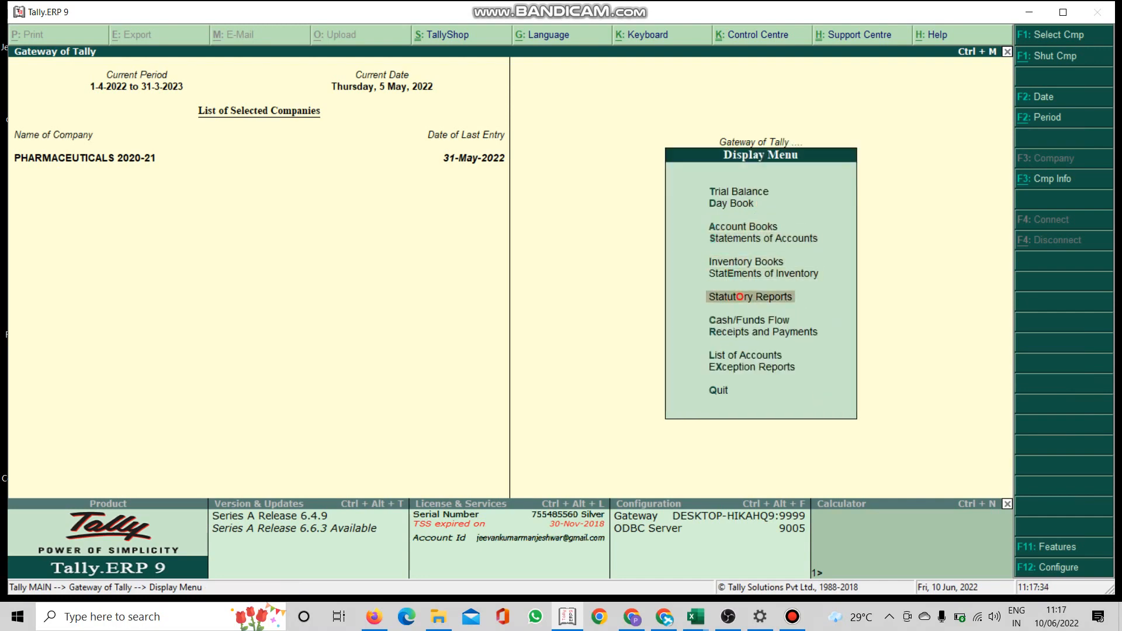
pyautogui.press('Return')
pyautogui.press('Return')
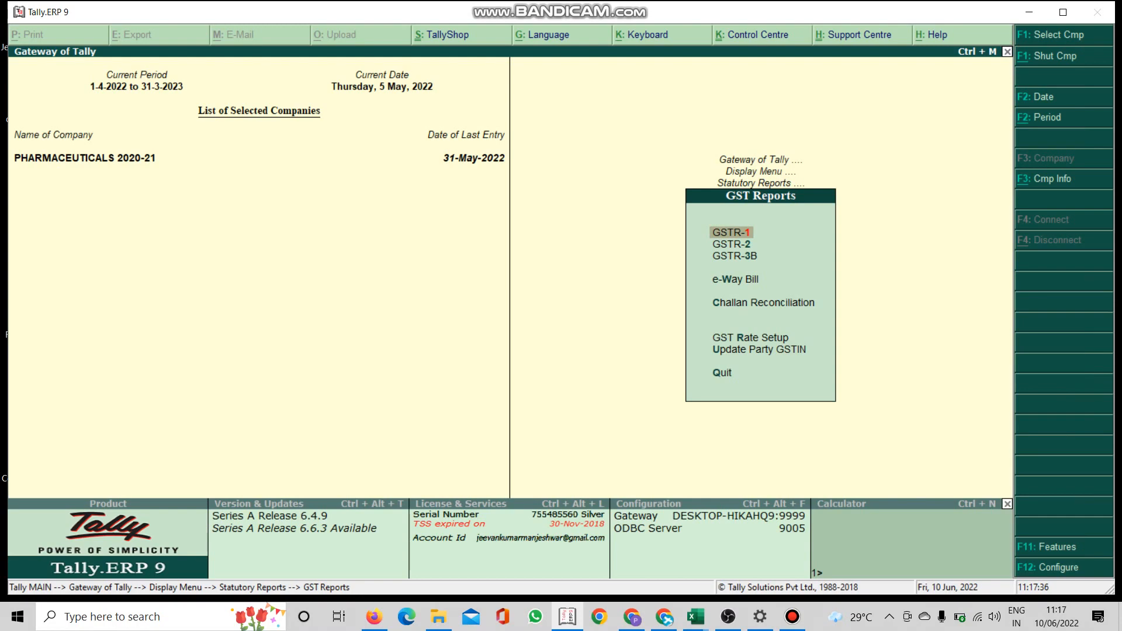
pyautogui.press('Return')
# Set the GSTR-1 report period to 1-5-2022 through 31-5-2022.
pyautogui.press('F2')
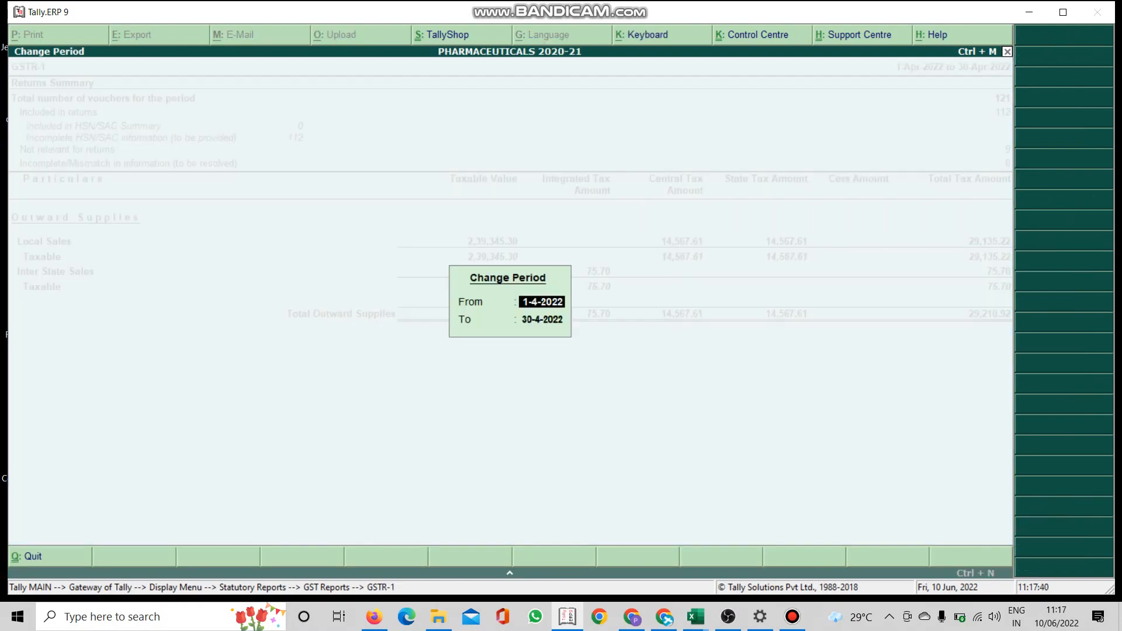
pyautogui.write('1.5')
pyautogui.press('Return')
pyautogui.write('31.5')
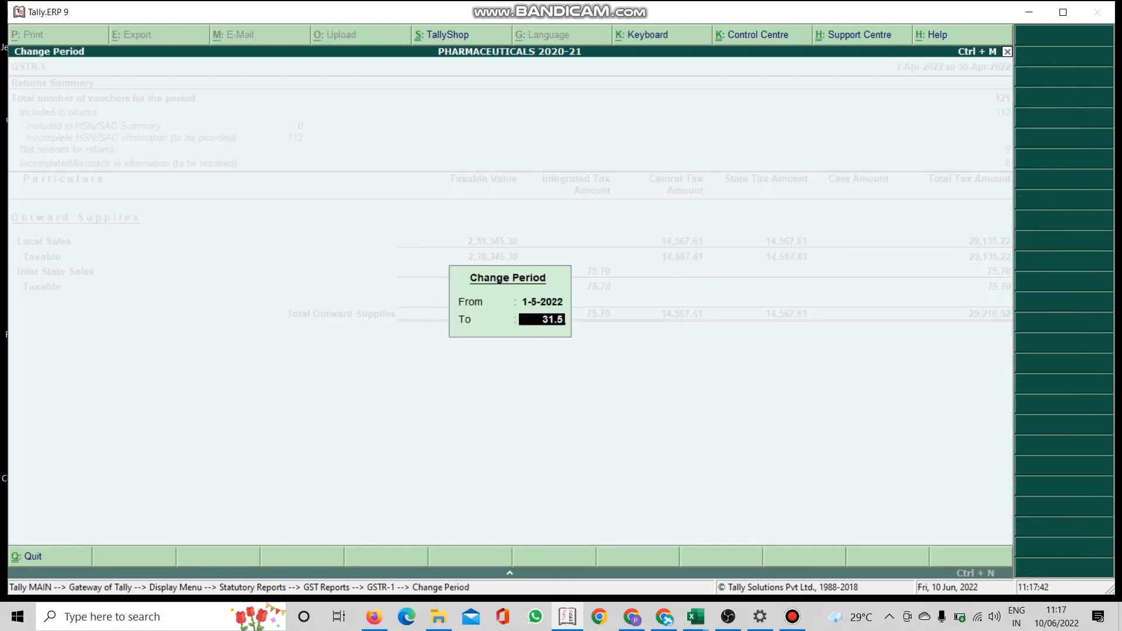
pyautogui.press('Return')
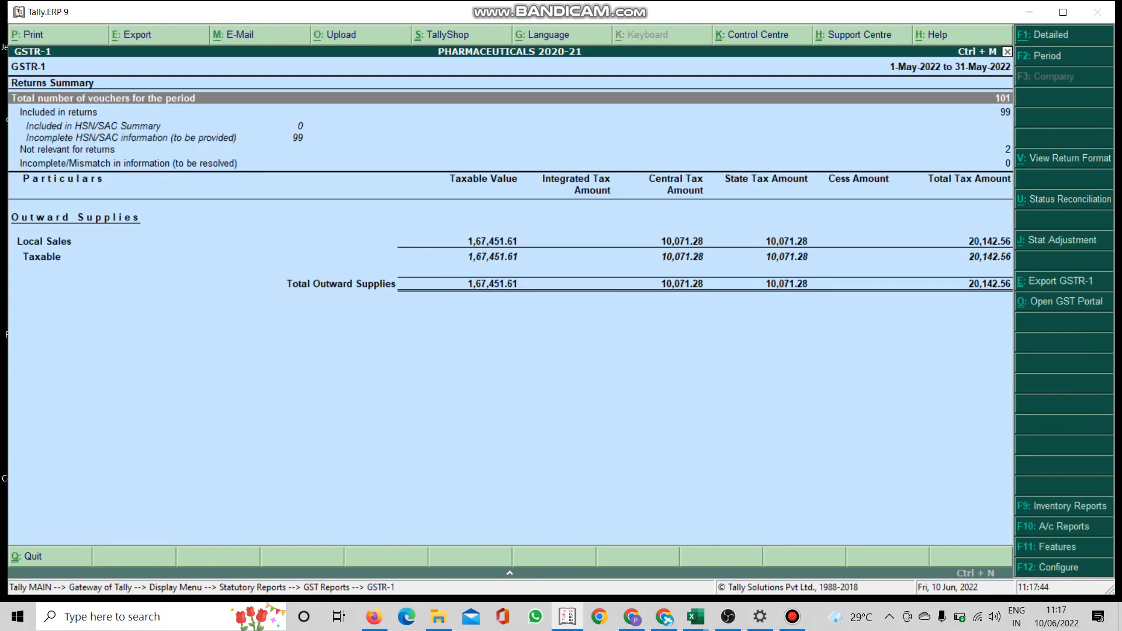
# Show the GSTR-1 in detailed form and calculate 167451.61+20142 in the built-in calculator.
pyautogui.hotkey('alt', 'F1')
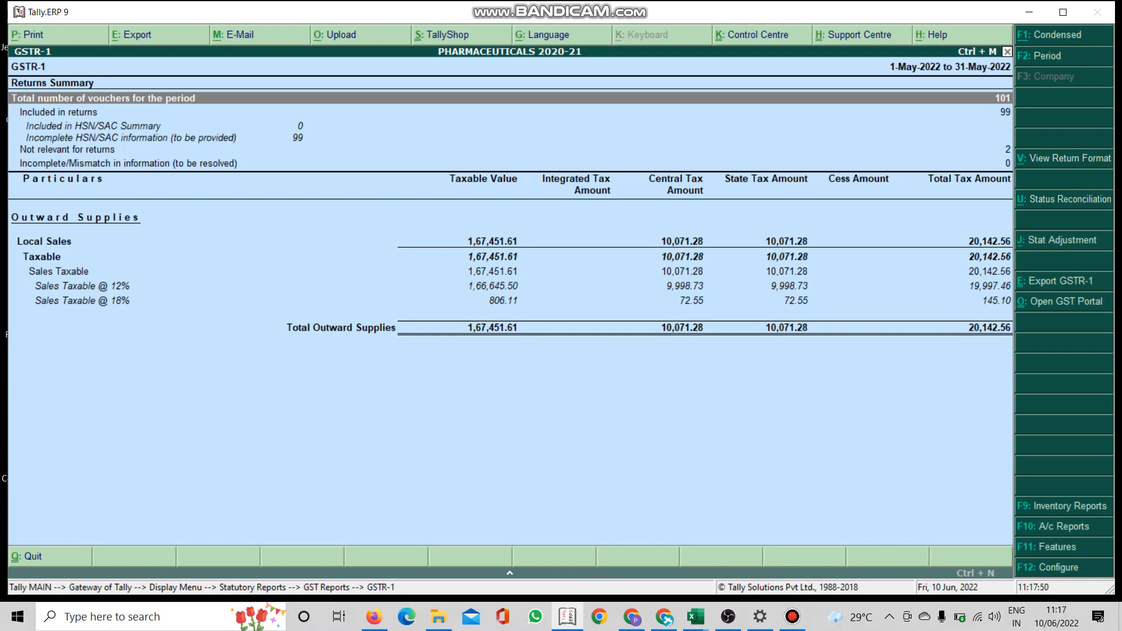
pyautogui.hotkey('ctrl', 'n')
pyautogui.write('167')
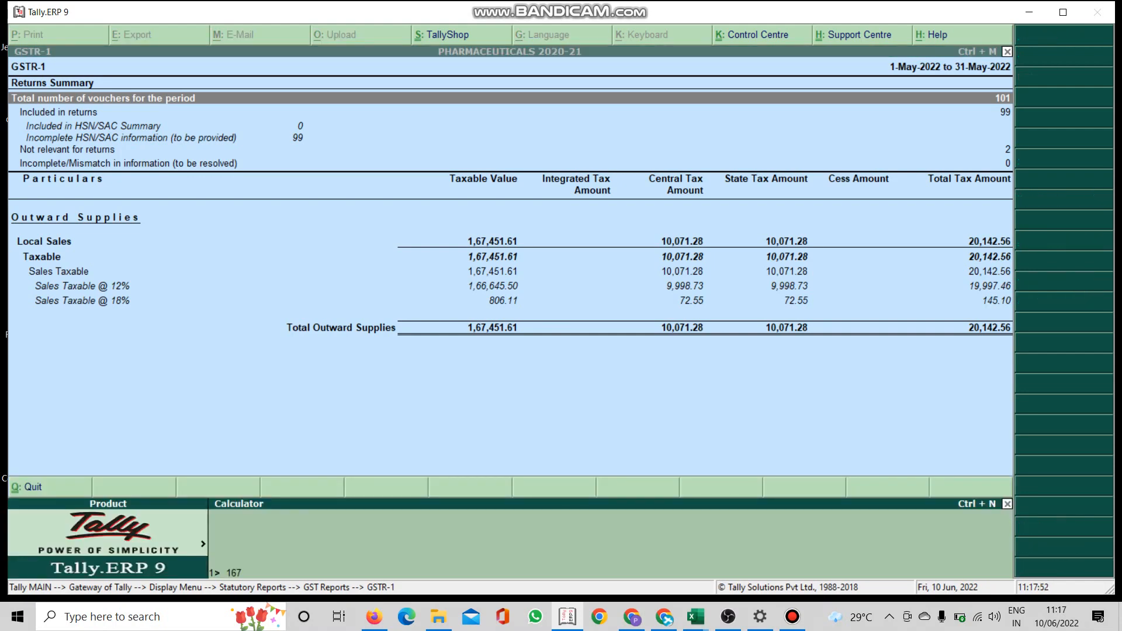
pyautogui.write('451.61+20142')
pyautogui.press('Return')
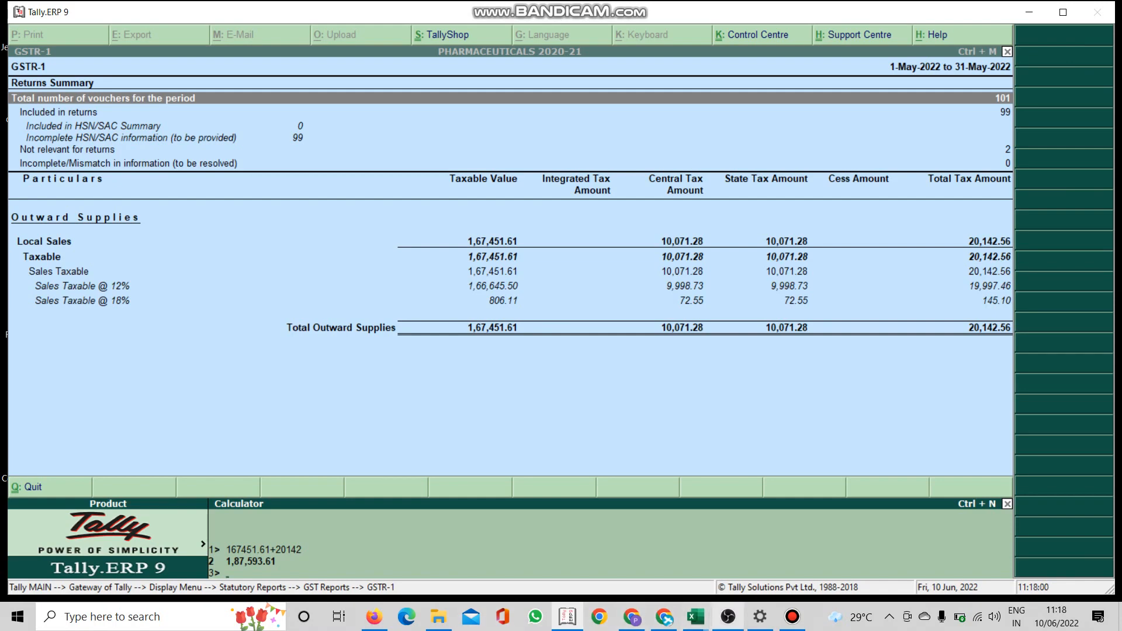
# Check the sum of the TOTAL column in the SALES(4) workbook against the calculated figure and return to Tally.
pyautogui.click(694, 616)
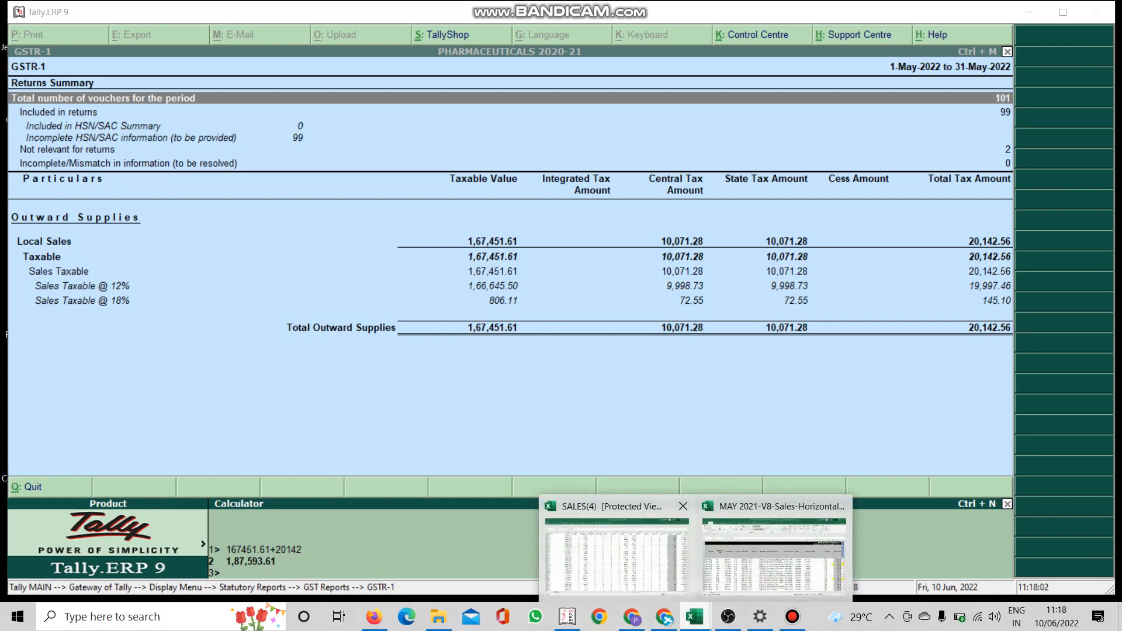
pyautogui.click(616, 555)
pyautogui.scroll(-5, 561, 339)
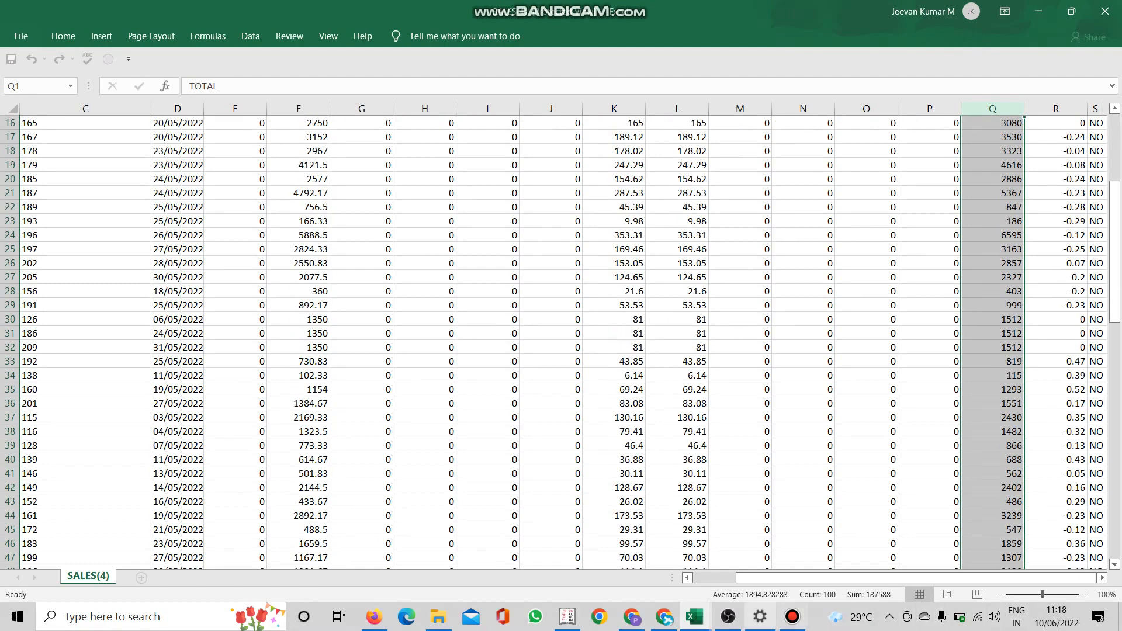
pyautogui.hotkey('alt', 'Tab')
pyautogui.hotkey('alt', 'Tab')
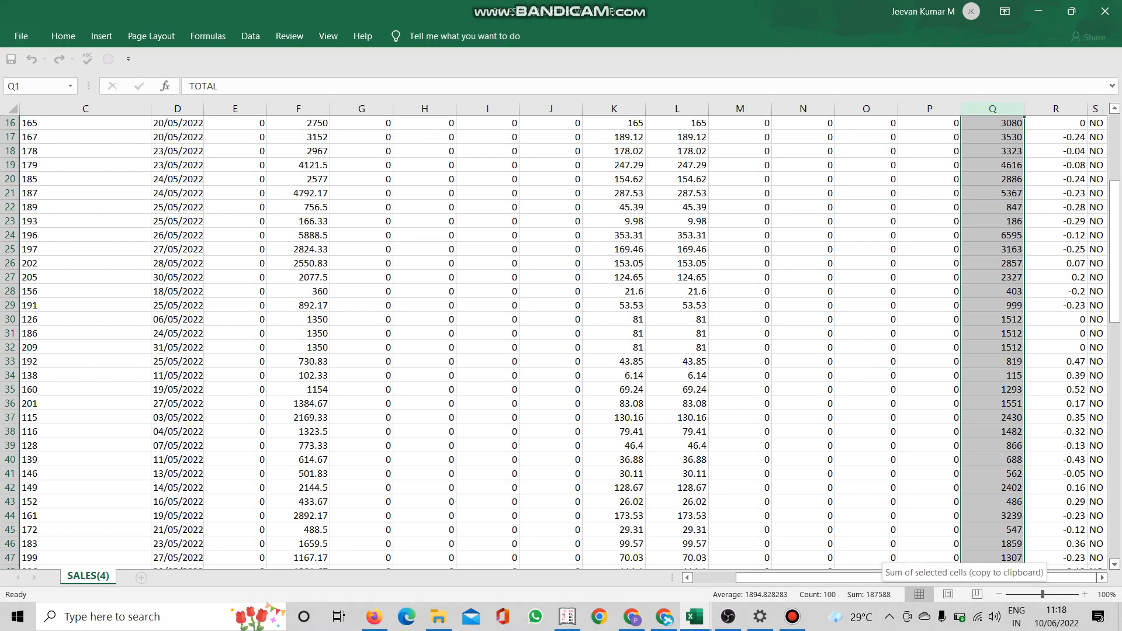
pyautogui.hotkey('alt', 'Tab')
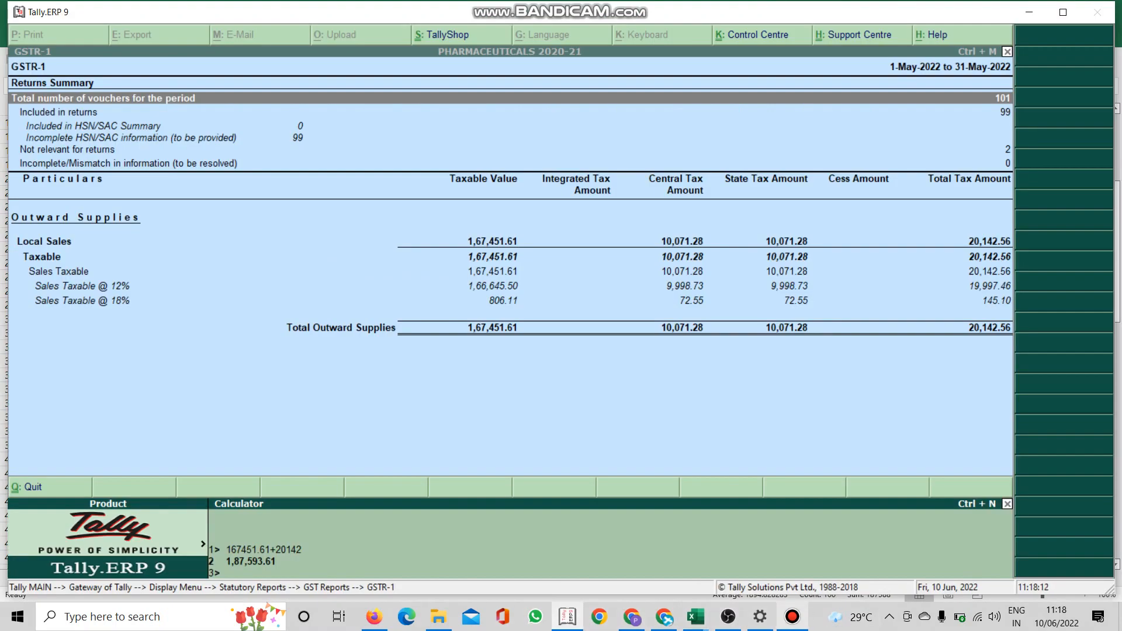
pyautogui.click(791, 616)
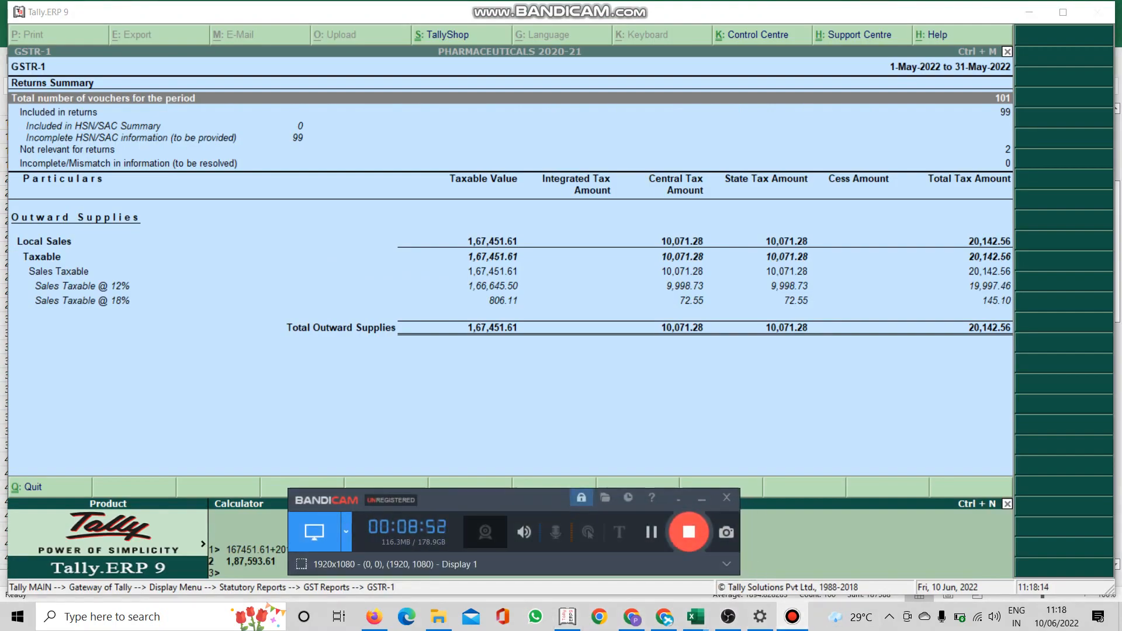
pyautogui.moveTo(727, 617)
pyautogui.click(702, 498)
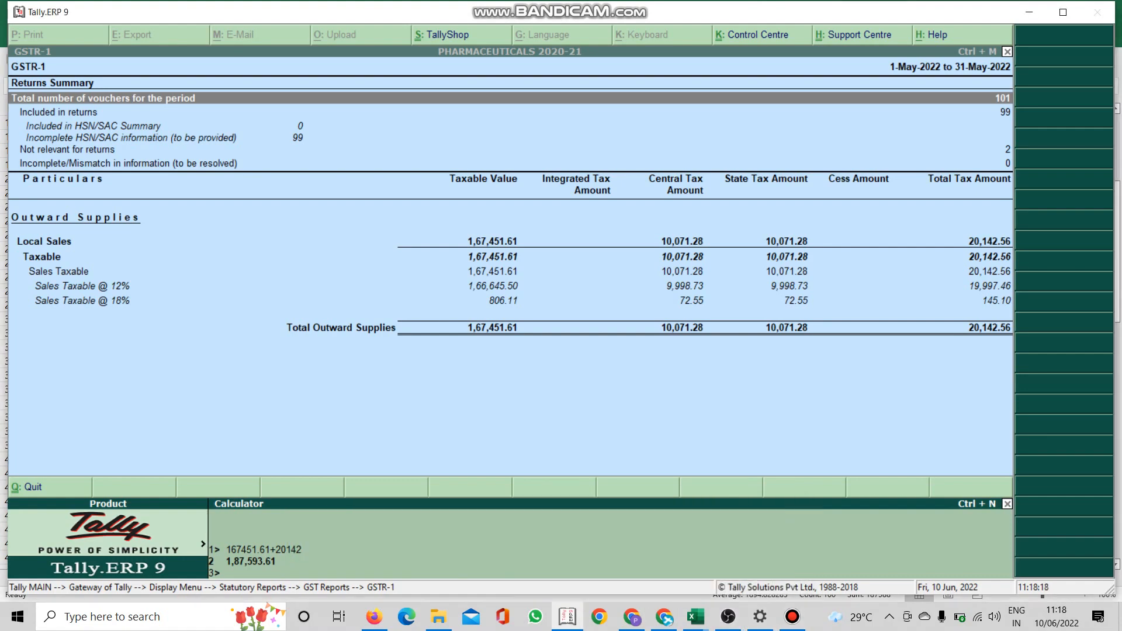
# Close the calculator, switch the GSTR-1 to the return format view and select the B2B Invoices row.
pyautogui.hotkey('ctrl', 'm')
pyautogui.hotkey('alt', 'v')
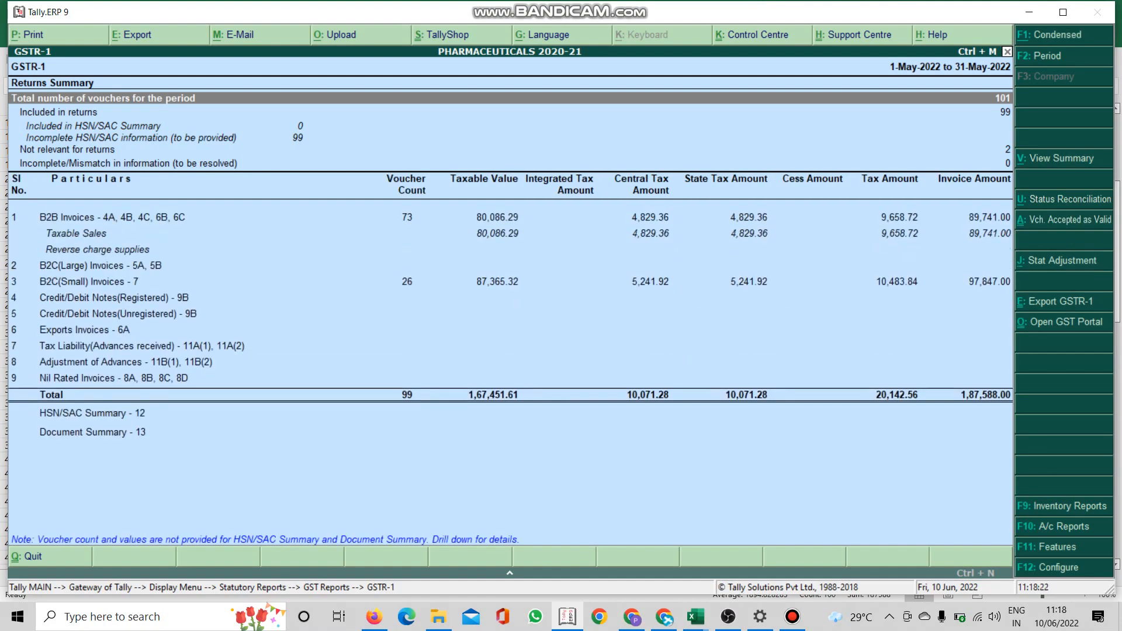
pyautogui.click(112, 217)
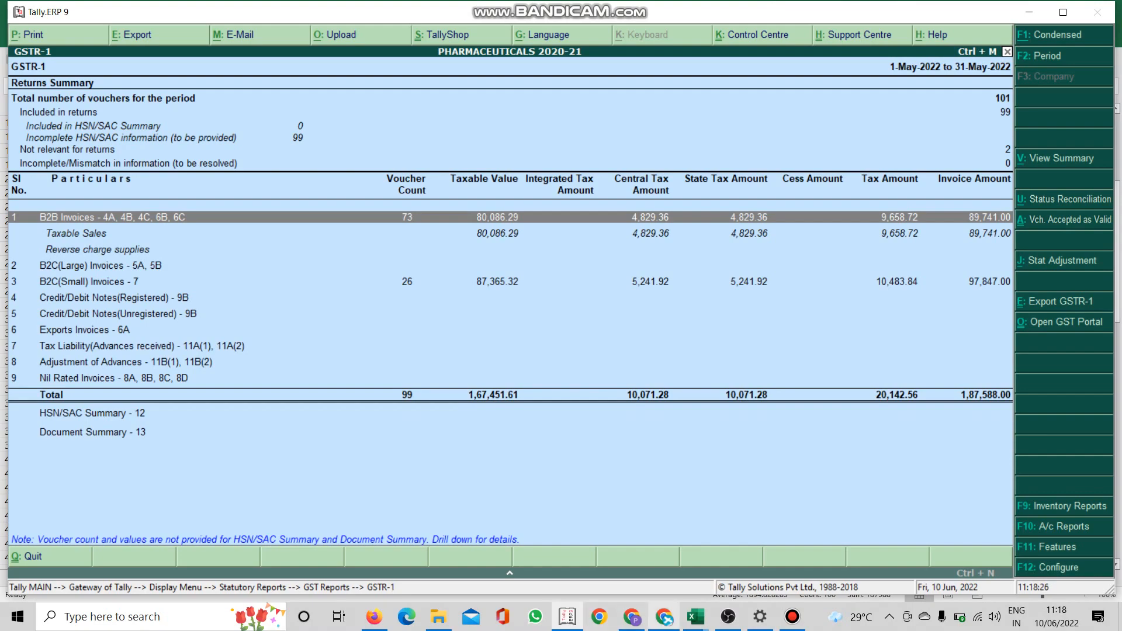
# Select the GSTIN entries from row 28 down in the SALES(4) workbook to compare their count with the B2B invoices in Tally.
pyautogui.click(695, 616)
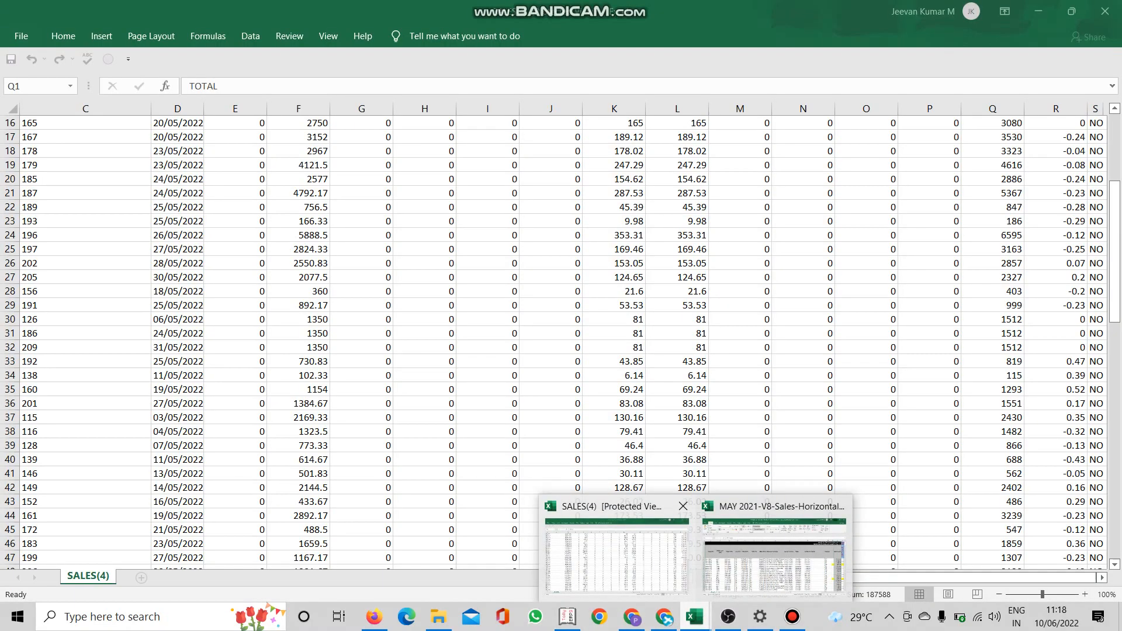
pyautogui.click(617, 555)
pyautogui.scroll(4, 561, 342)
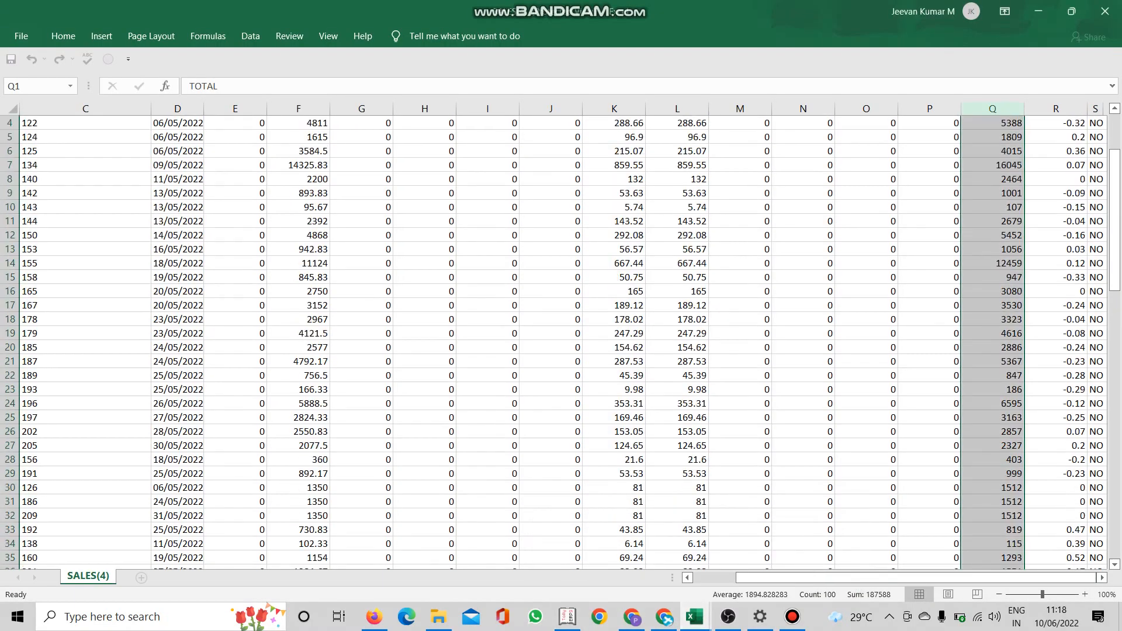
pyautogui.scroll(-4, 561, 342)
pyautogui.moveTo(916, 577); pyautogui.dragTo(872, 577)
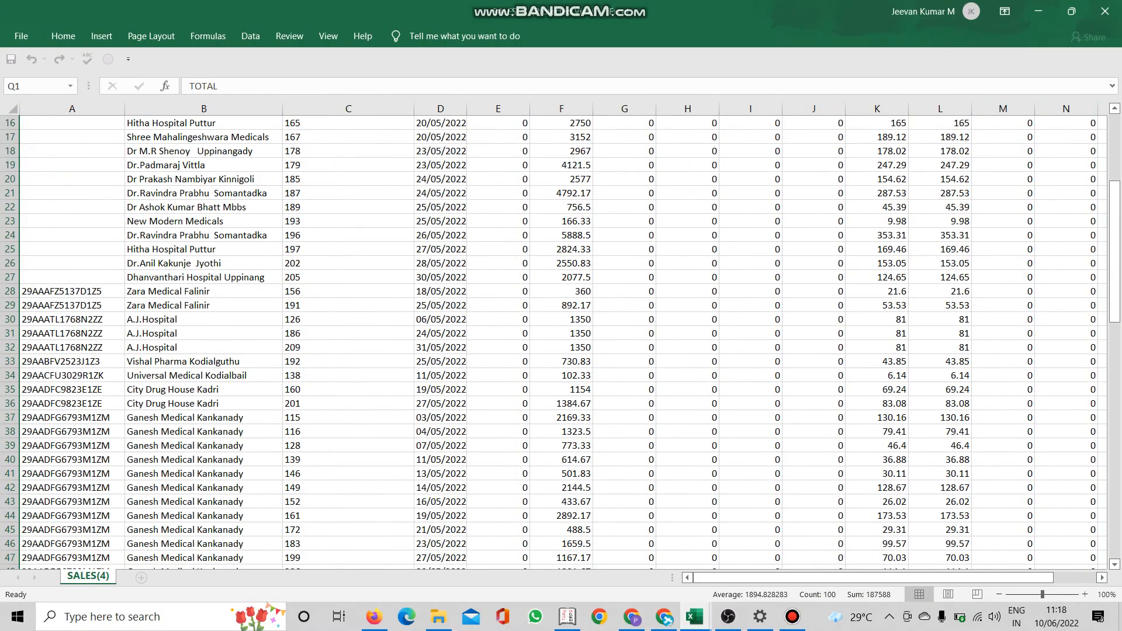
pyautogui.moveTo(64, 291); pyautogui.dragTo(120, 546)
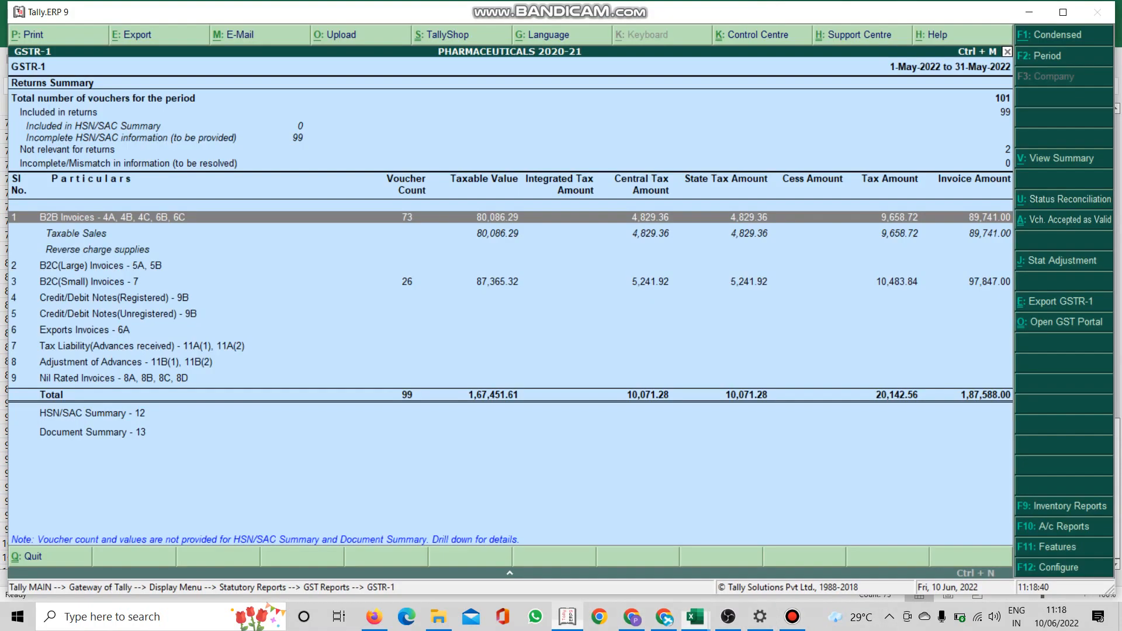
pyautogui.click(567, 617)
pyautogui.click(792, 616)
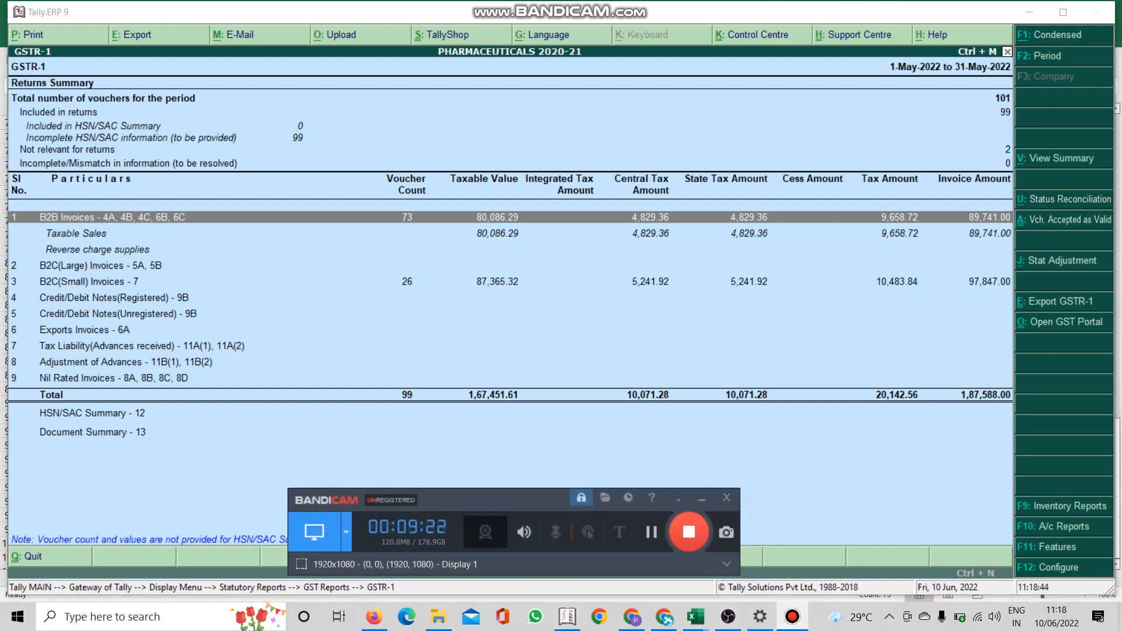